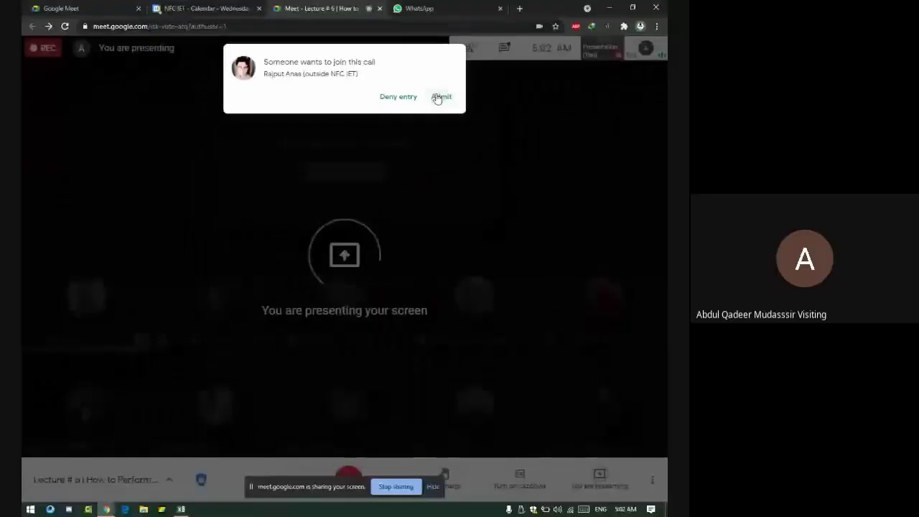
Step: Move the screen-sharing notice to the bottom and review the People list
left_click(438, 96)
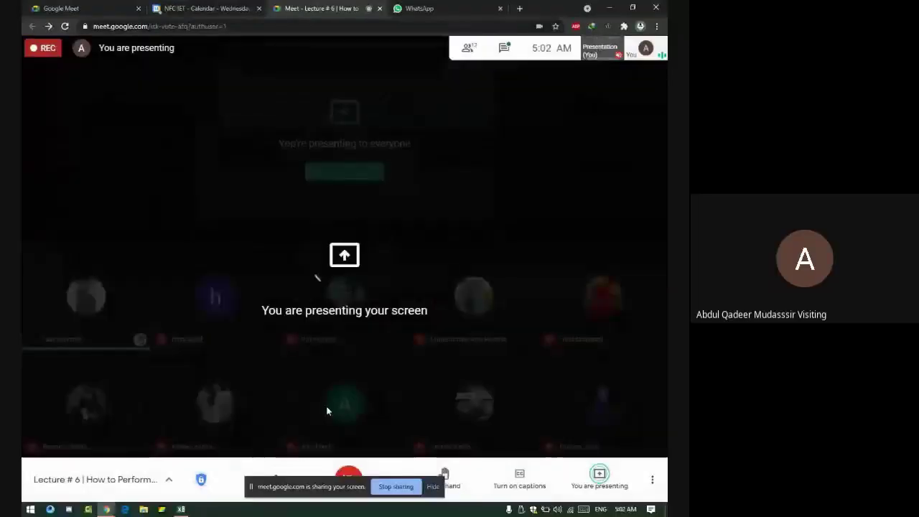
left_click_drag(331, 493, 334, 516)
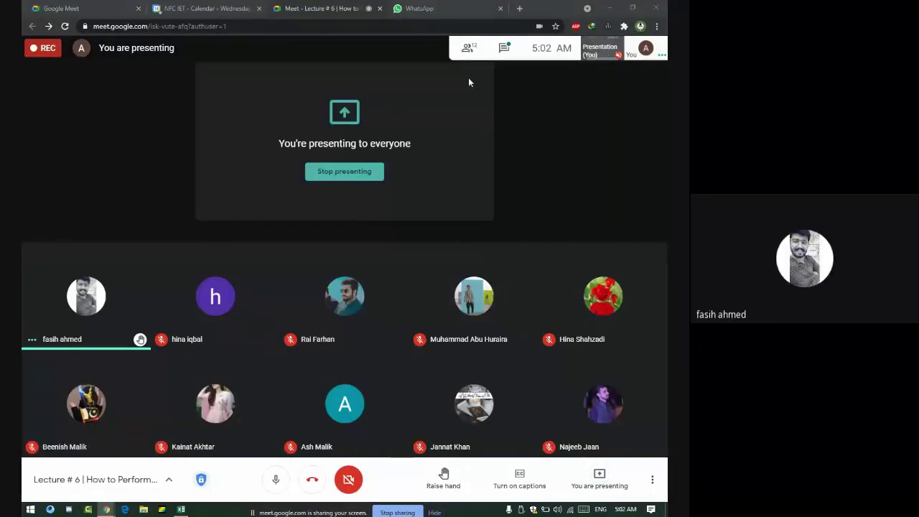
key("ctrl+alt+p")
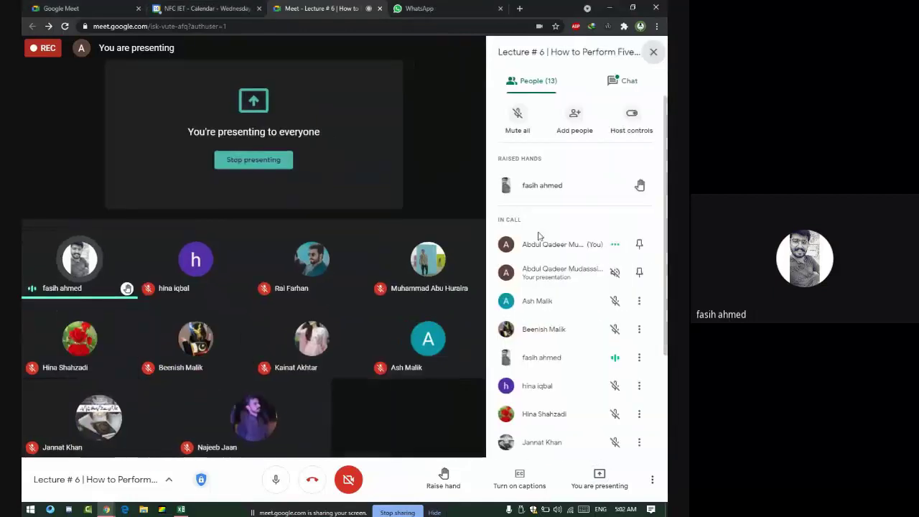
scroll(542, 244, "down", 3)
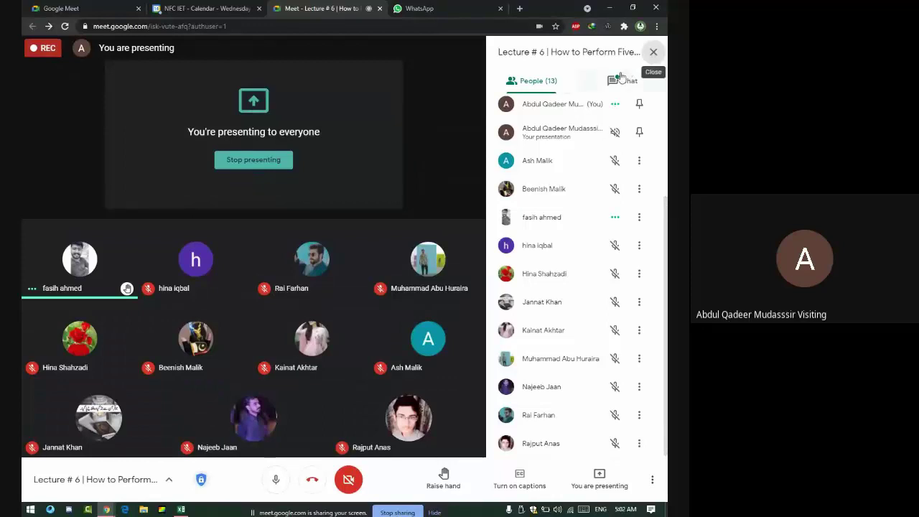
Step: Glance at the chat, return to People, then close the side panel for the full grid
key("ctrl+alt+c")
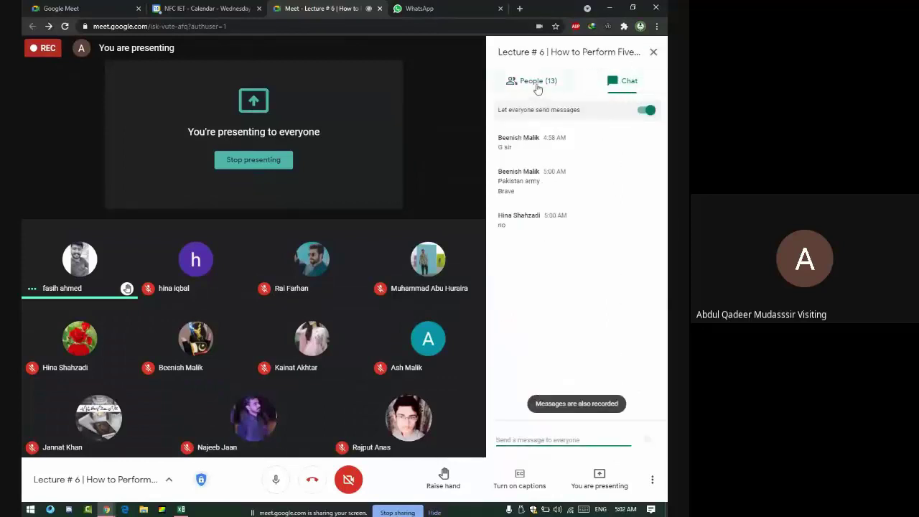
left_click(537, 84)
left_click(653, 52)
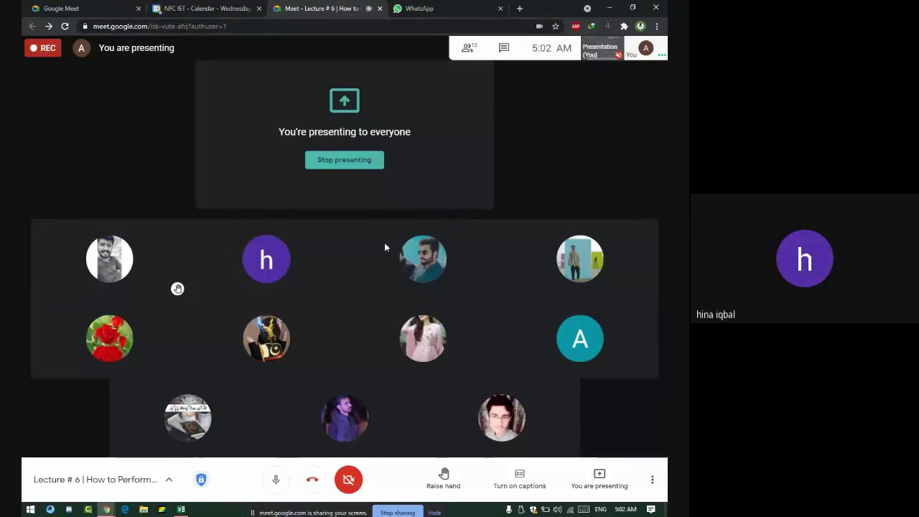
mouse_move(287, 264)
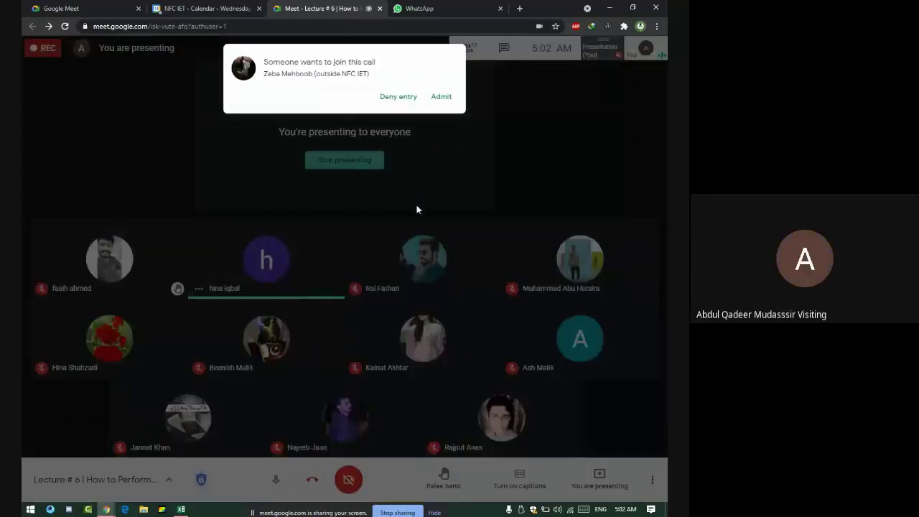
Step: Admit both people waiting to join the call
left_click(444, 97)
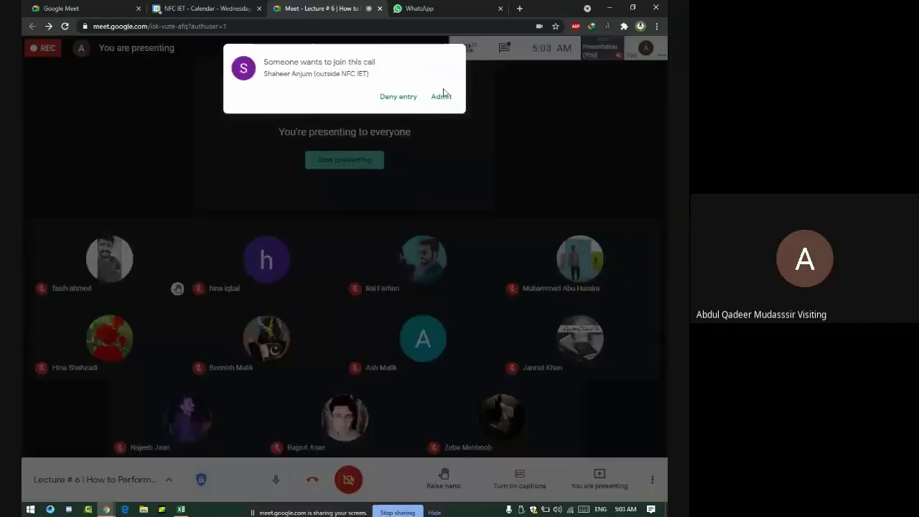
left_click(439, 97)
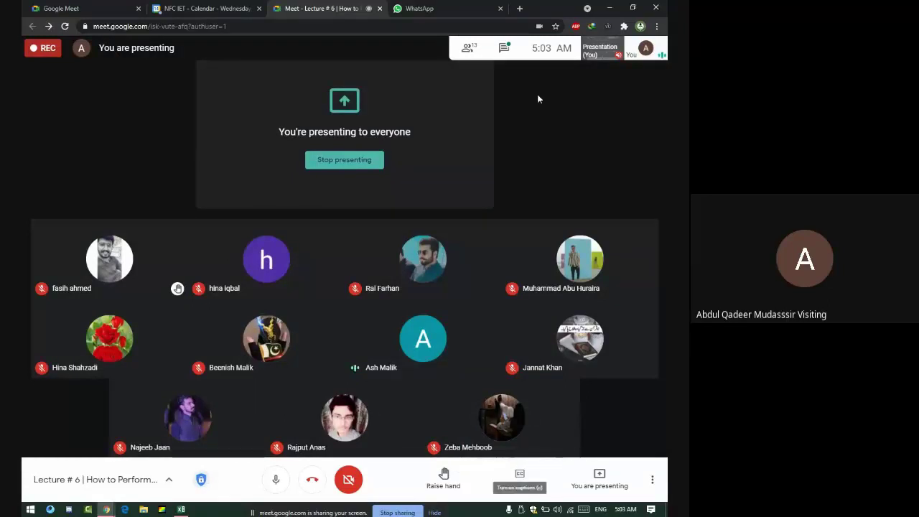
Step: Check the chat, admit the newly waiting person, and close the chat panel
left_click(495, 56)
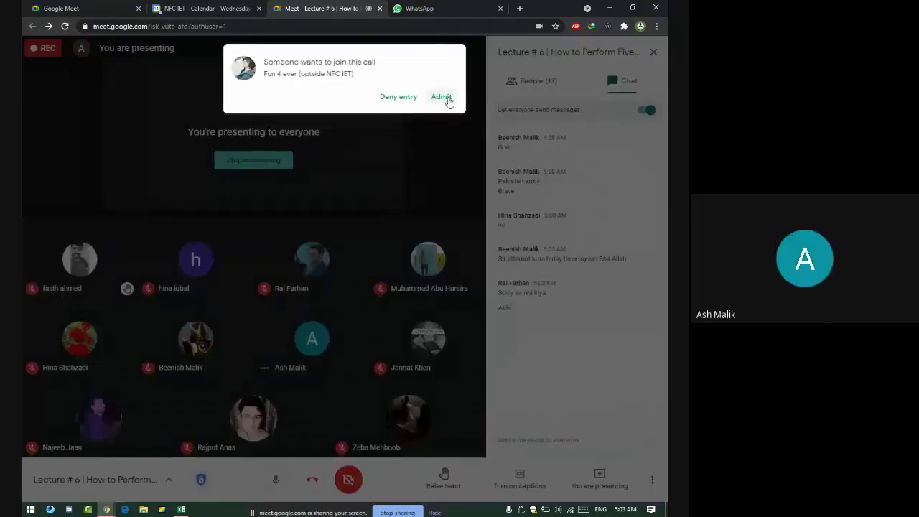
left_click(439, 99)
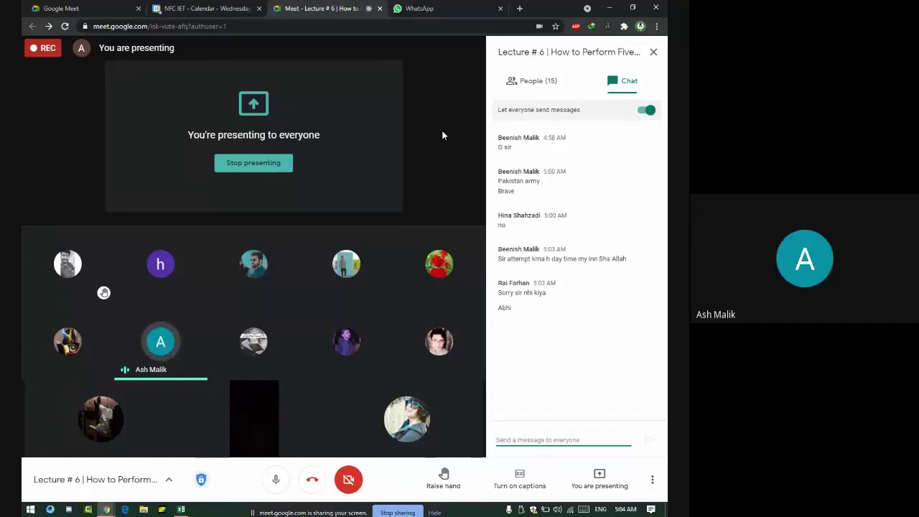
left_click(653, 52)
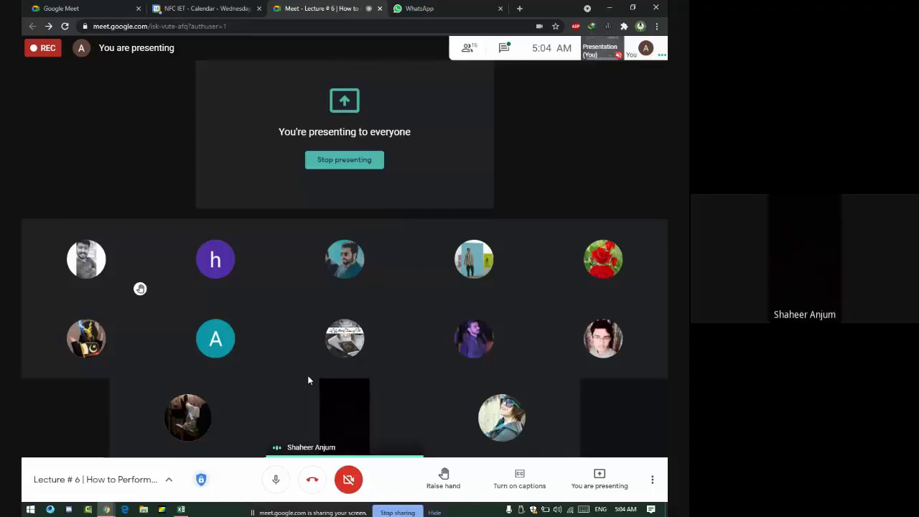
Step: Mute the participant whose microphone was left on, confirming the mute
mouse_move(346, 403)
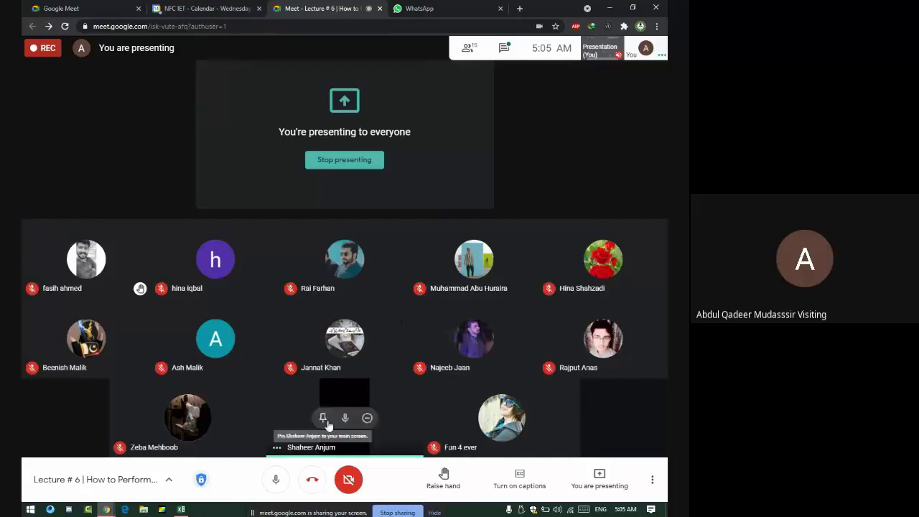
left_click(344, 417)
left_click(402, 285)
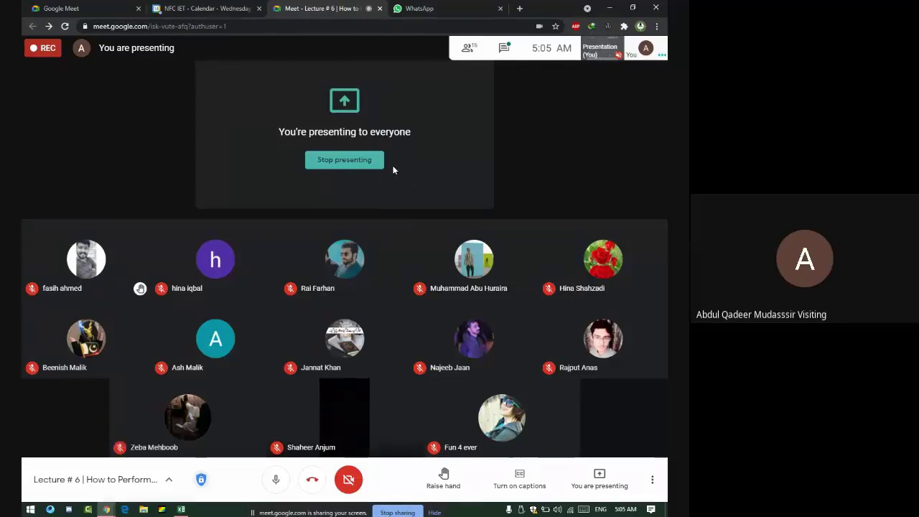
Step: Admit the waiting person and lower the participant's raised hand
left_click(511, 48)
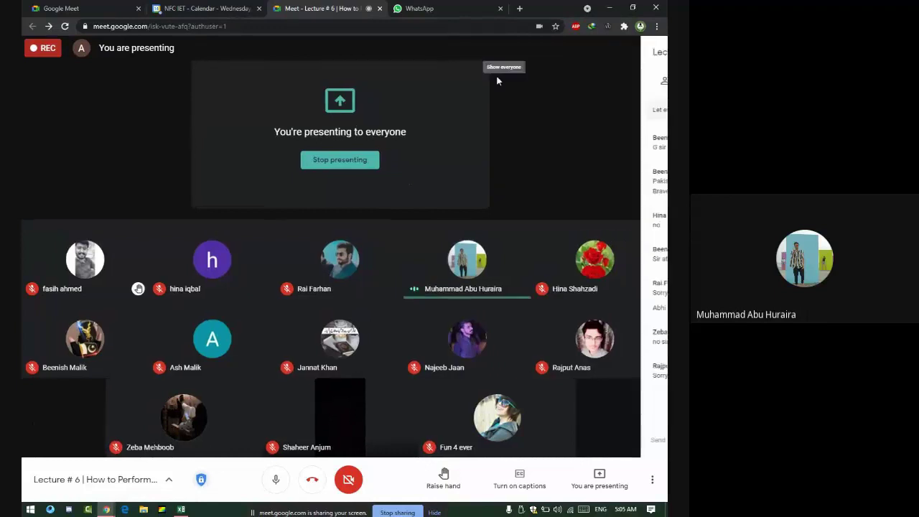
left_click(441, 97)
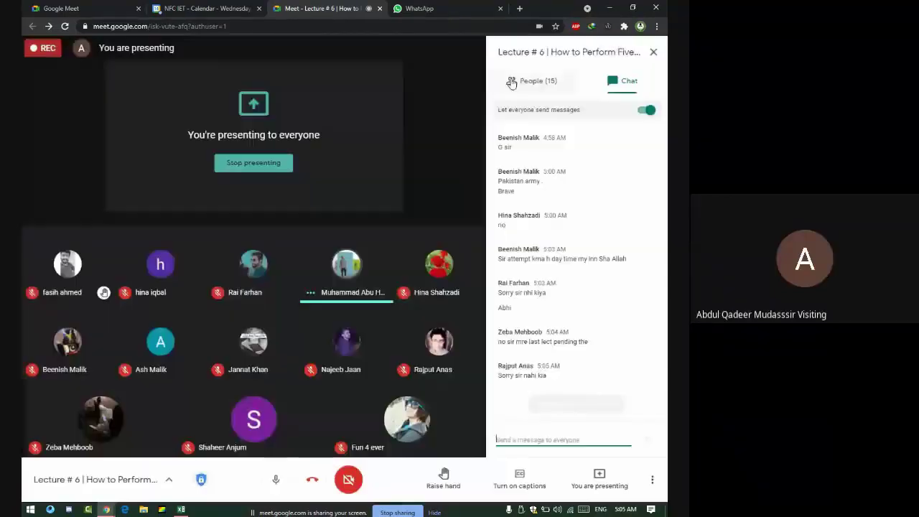
left_click(531, 80)
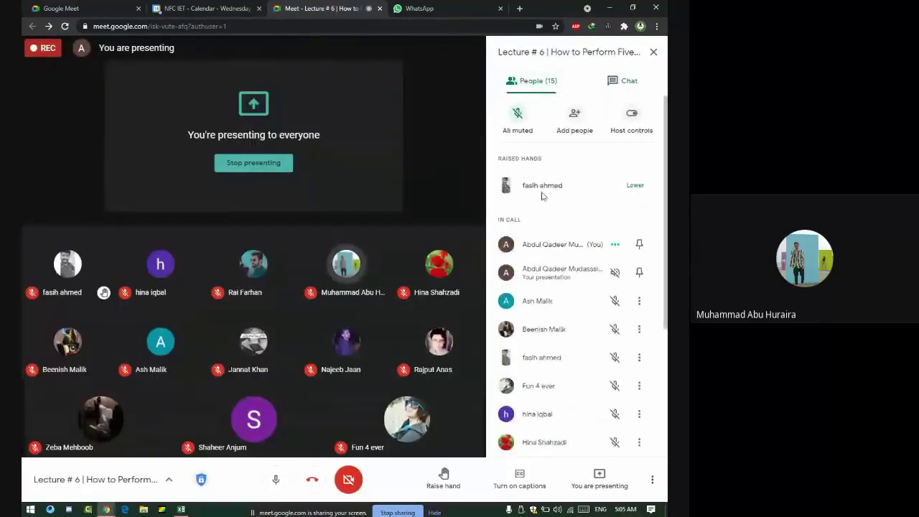
left_click(630, 186)
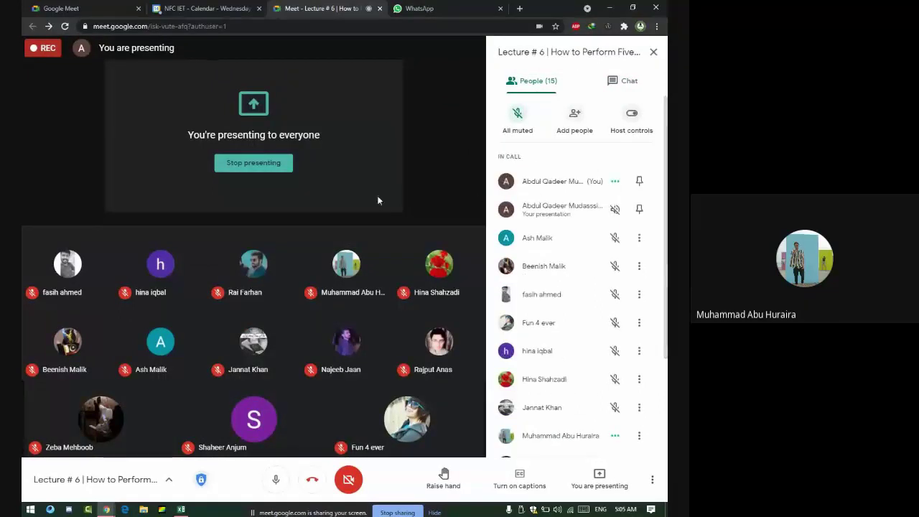
Step: Close the participant panel and the Calendar tab, then minimise Chrome
mouse_move(45, 249)
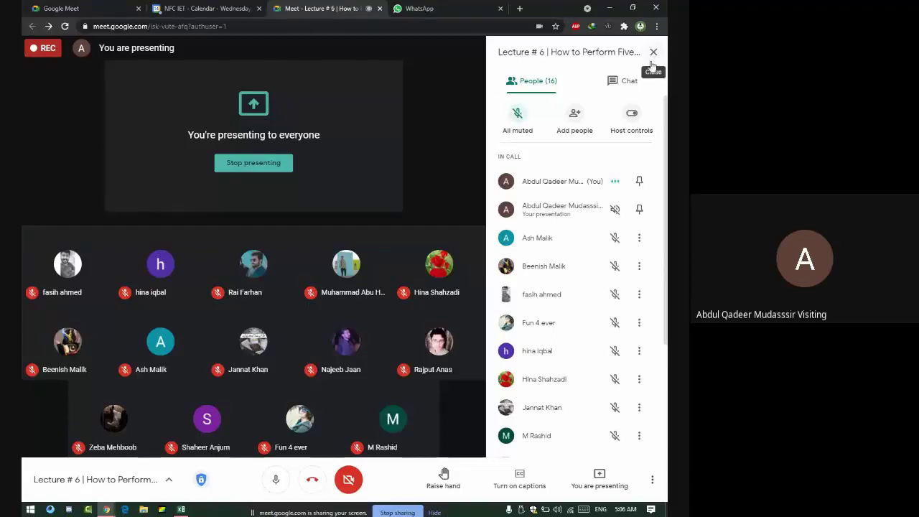
left_click(650, 54)
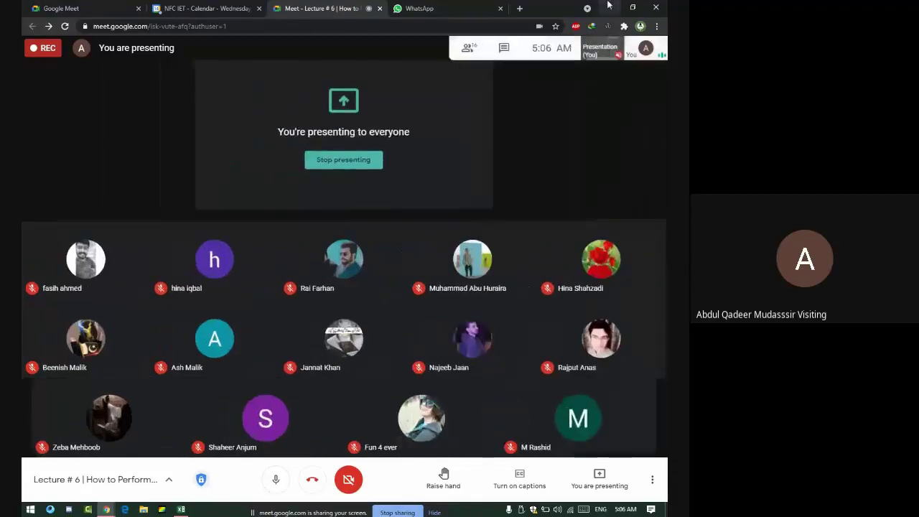
left_click(259, 7)
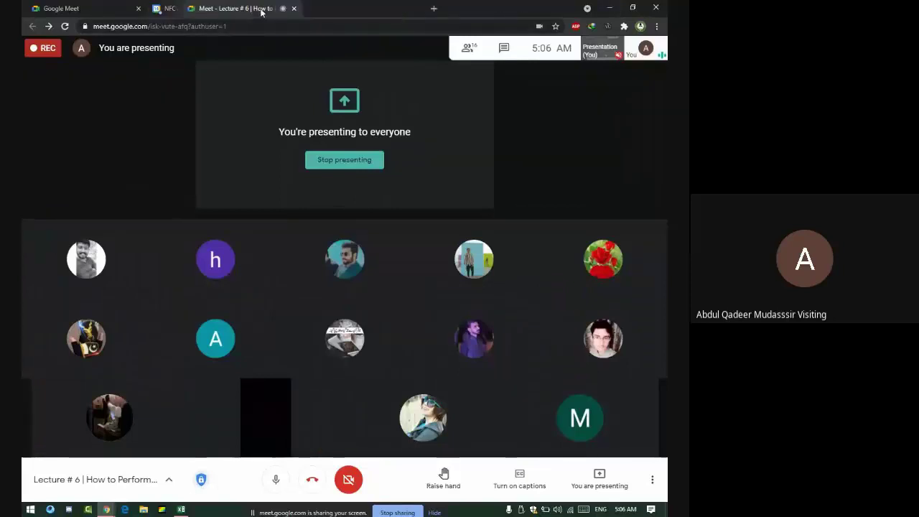
left_click(607, 6)
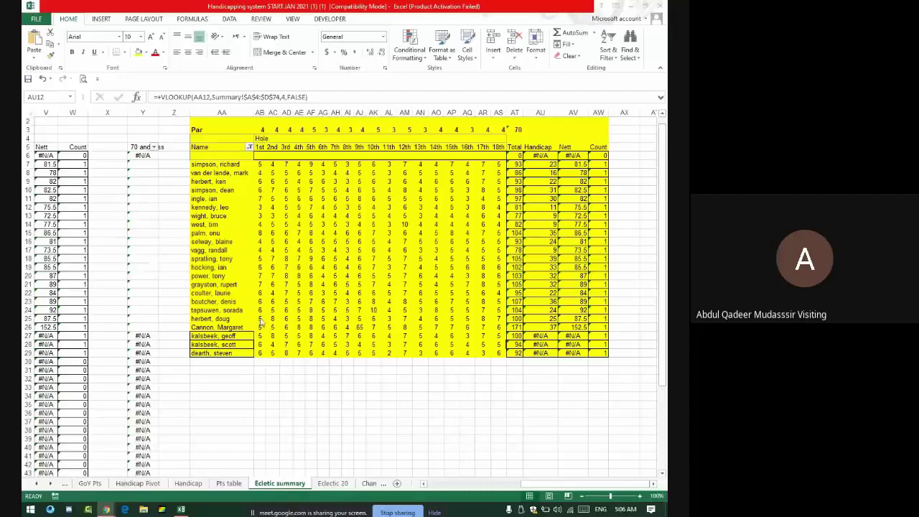
Step: Back in Meet, admit the person asking to join and dismiss the stray Start menu and Open dialog
key("alt+Tab")
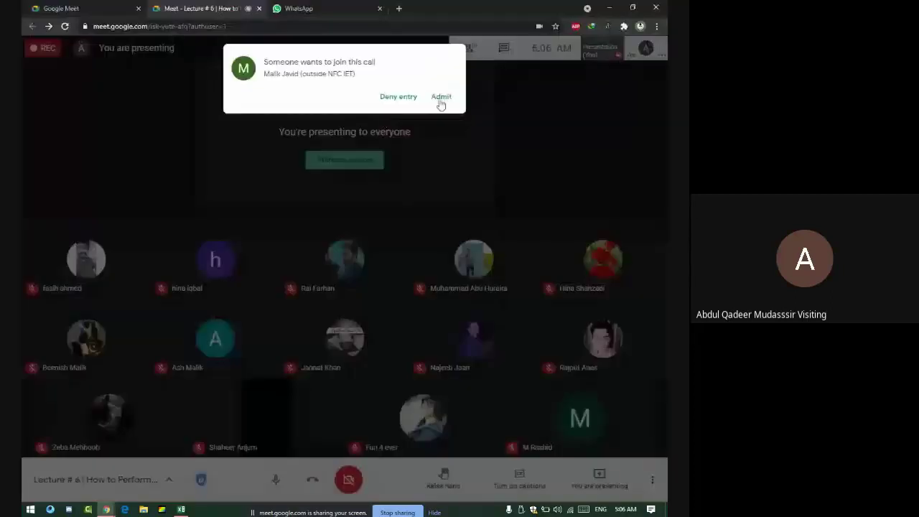
left_click(450, 99)
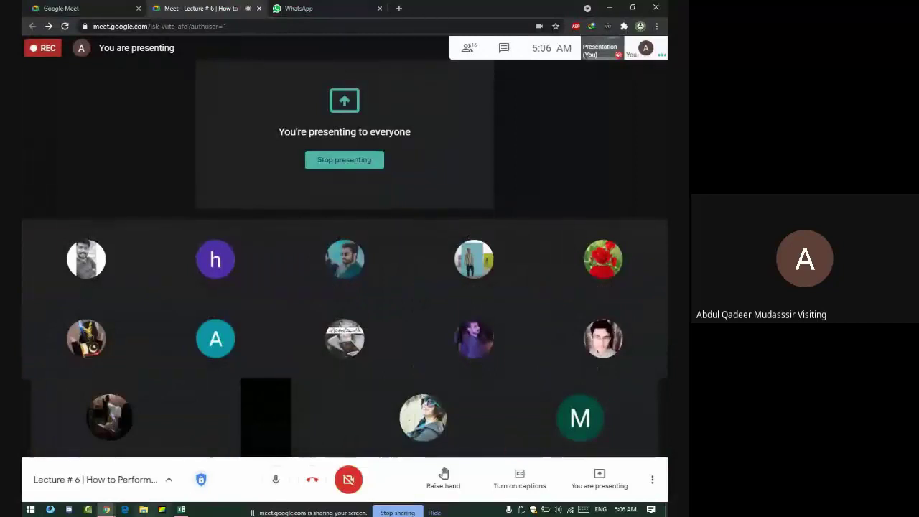
key("super")
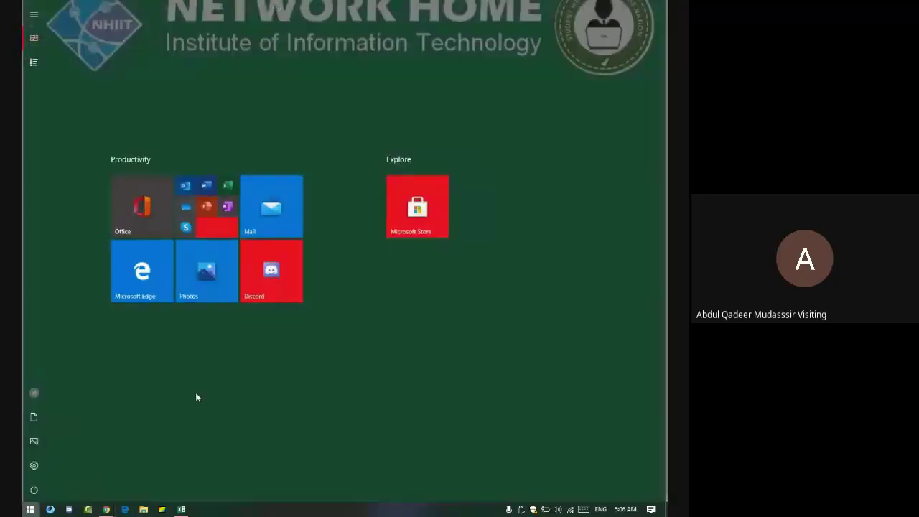
left_click(195, 392)
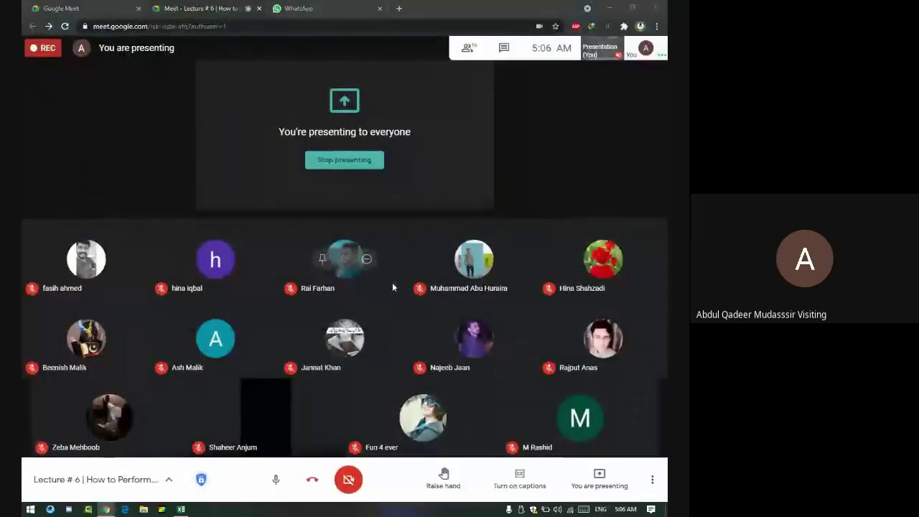
key("ctrl+o")
left_click(592, 8)
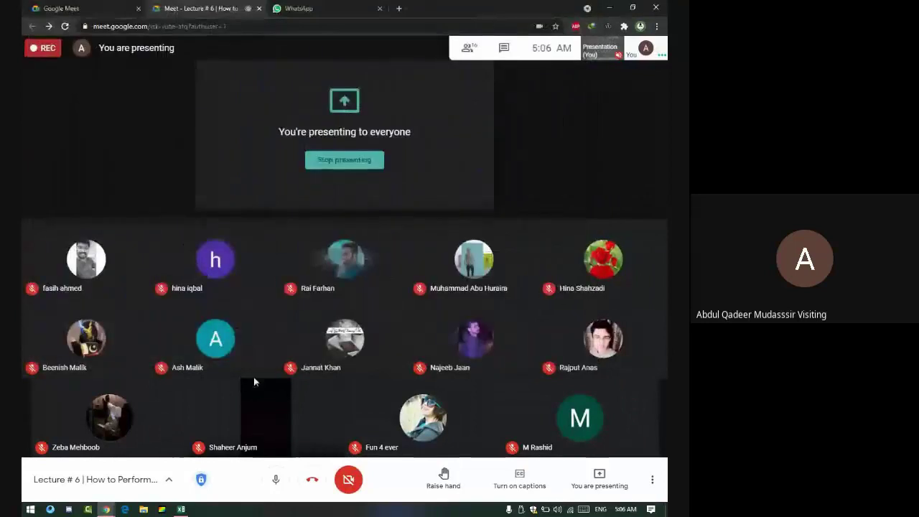
Step: Reopen the Handicapping system START JAN 2021 (1) workbook, scroll it, then bring up the window switcher
left_click(181, 509)
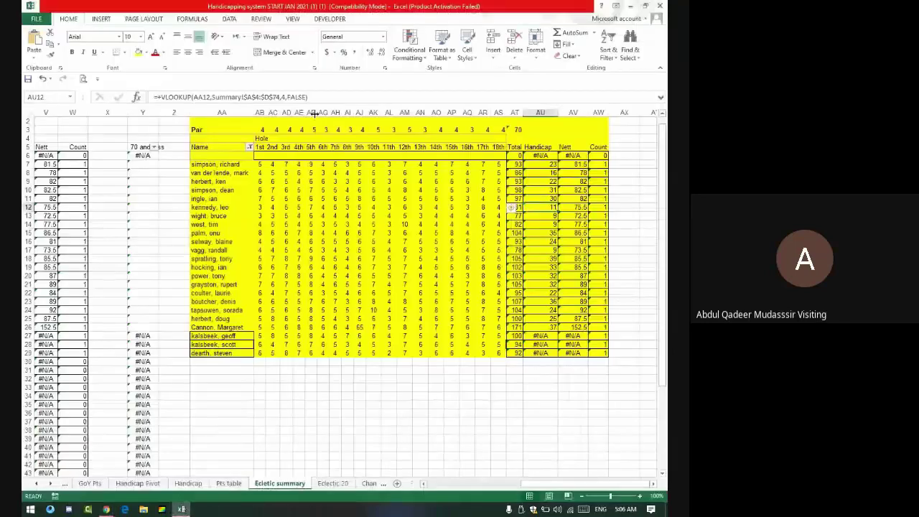
key("ctrl+o")
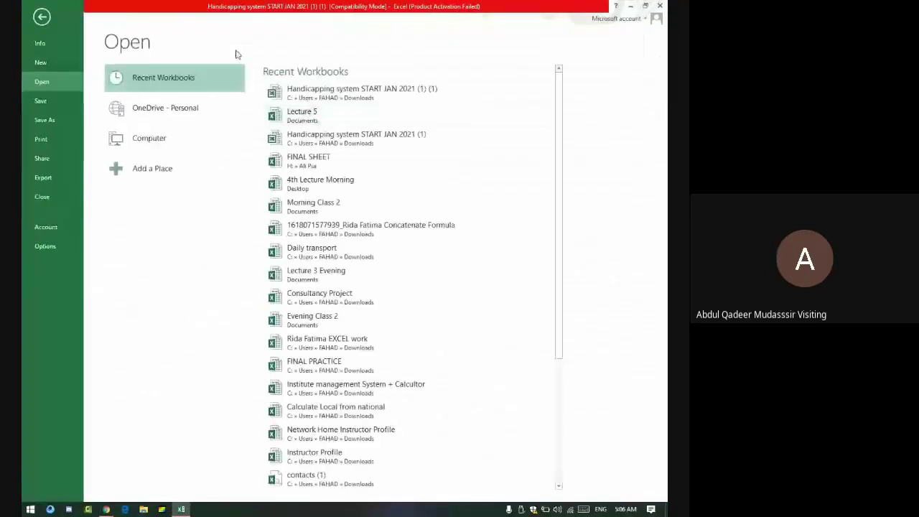
left_click(323, 139)
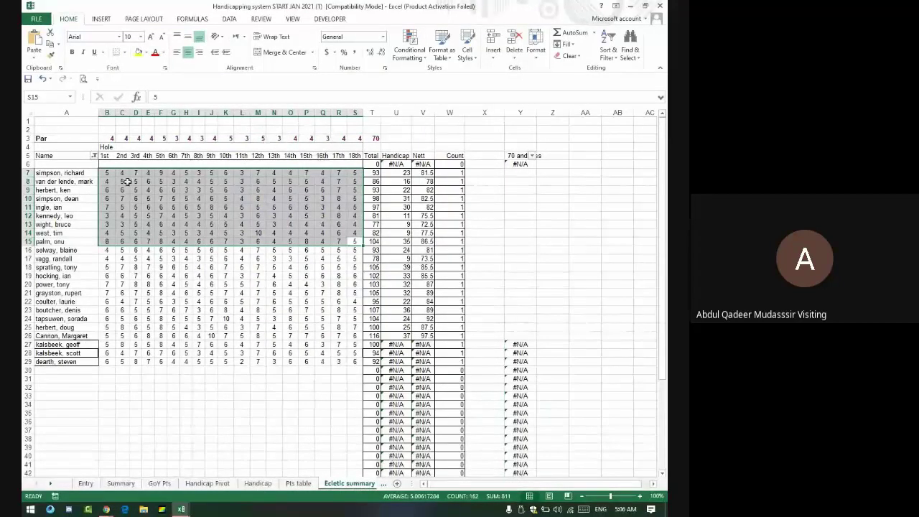
scroll(133, 183, "down", 1)
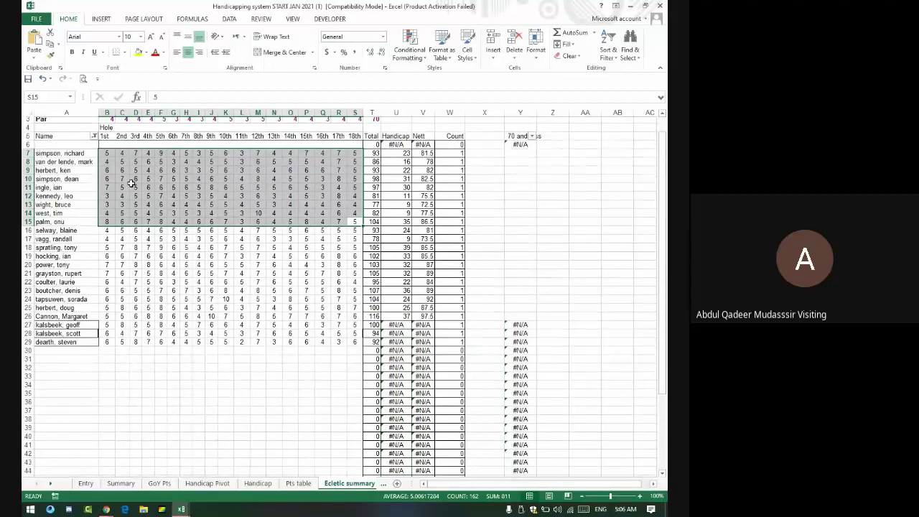
scroll(133, 183, "up", 1)
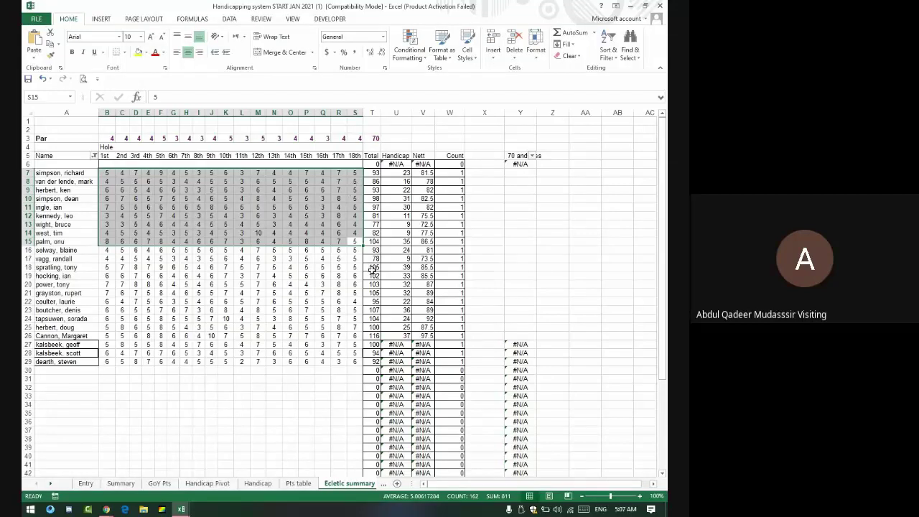
key("alt+Tab")
Step: Bring the Meet call forward, then refresh and close the WhatsApp Web tab
key("Tab")
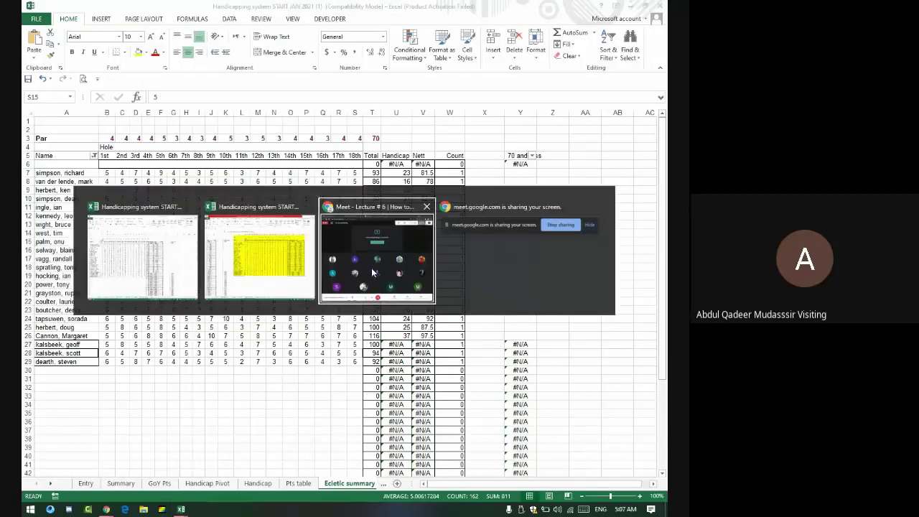
left_click(373, 272)
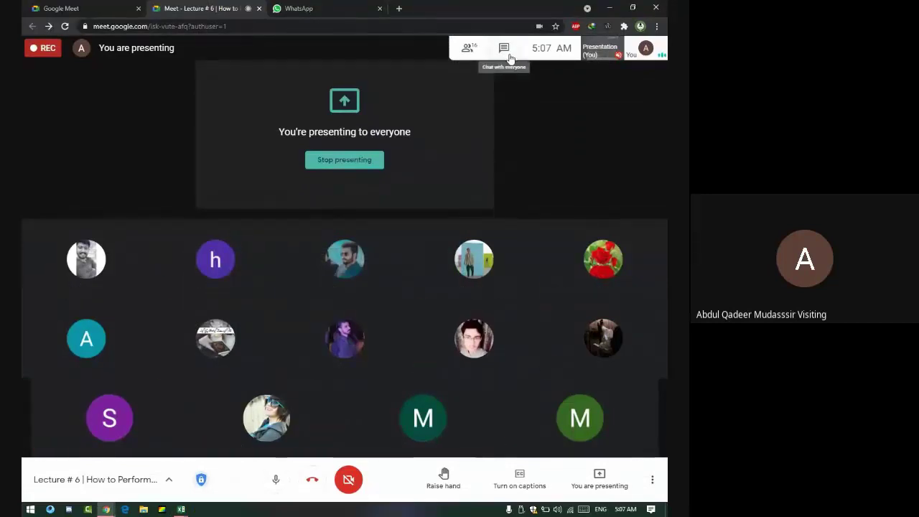
left_click(340, 8)
left_click(477, 195)
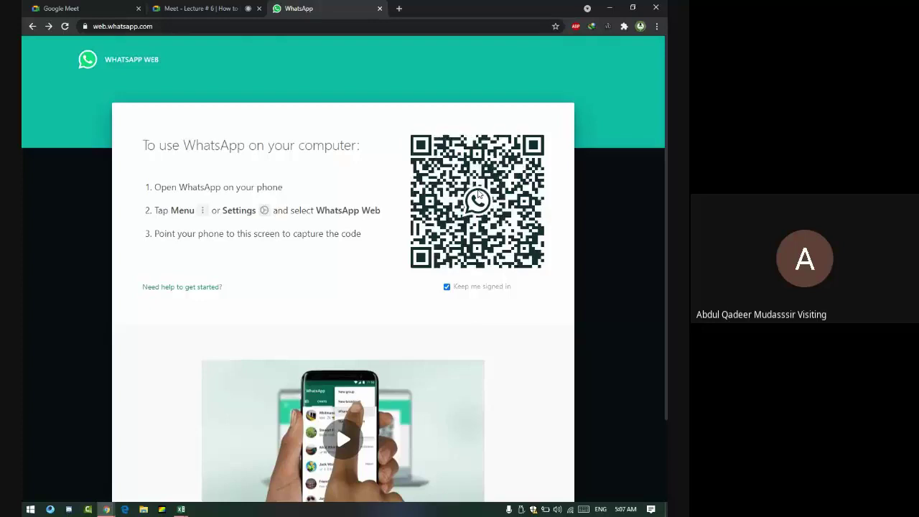
left_click(380, 8)
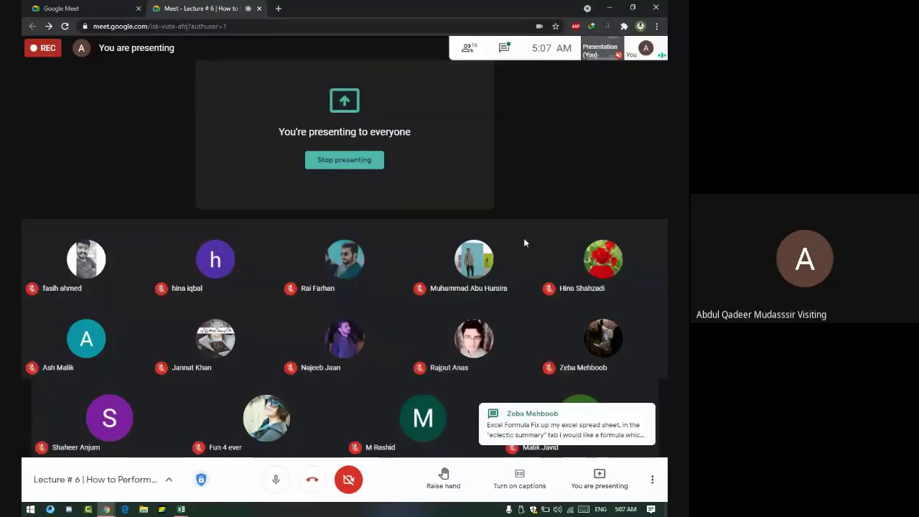
Step: Copy the student's Excel formula request from the meeting chat
left_click(504, 48)
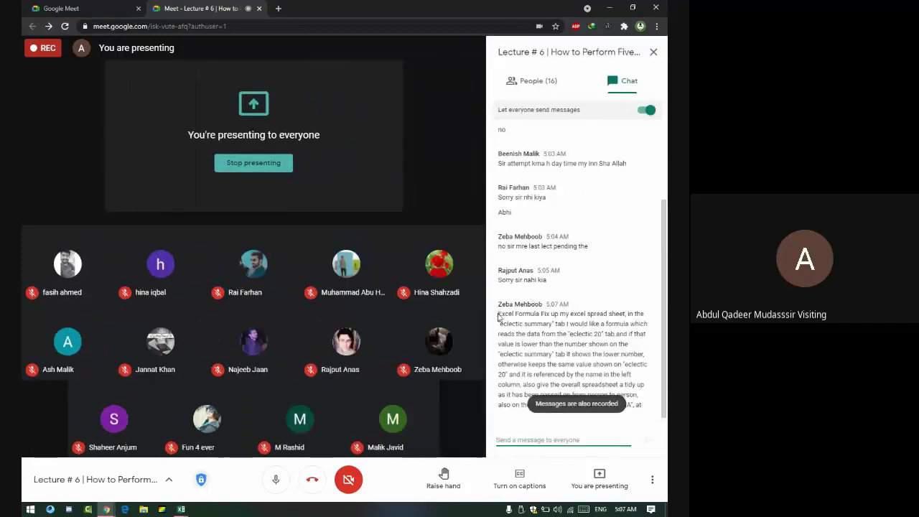
left_click_drag(498, 314, 644, 415)
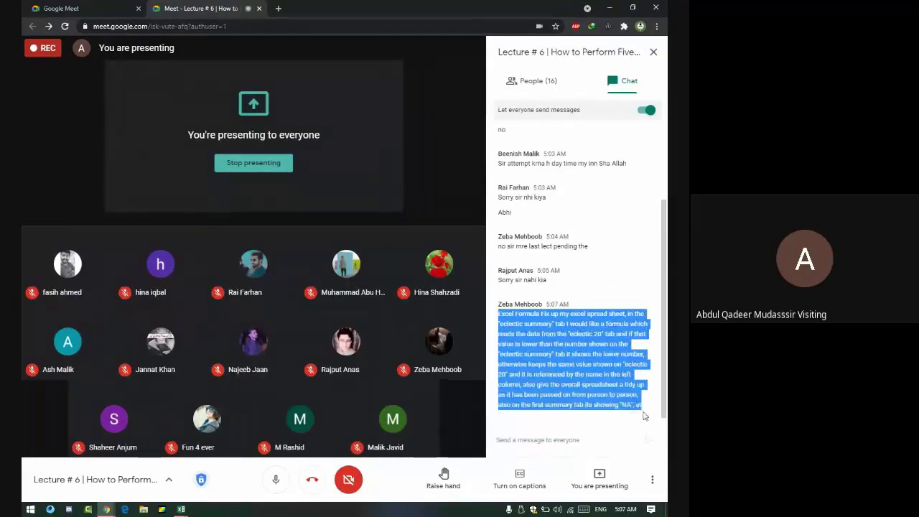
right_click(569, 373)
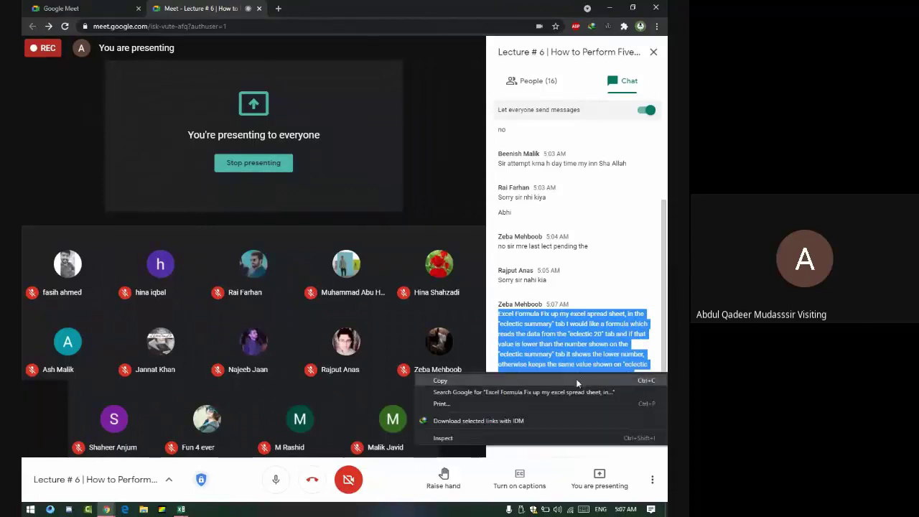
left_click(562, 380)
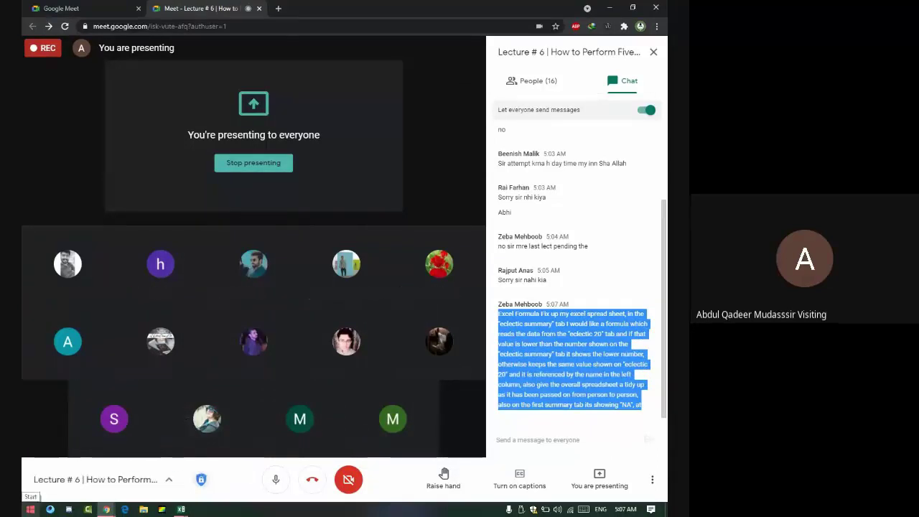
Step: Launch Word 2013 by searching for 'word'
key("super")
type("word")
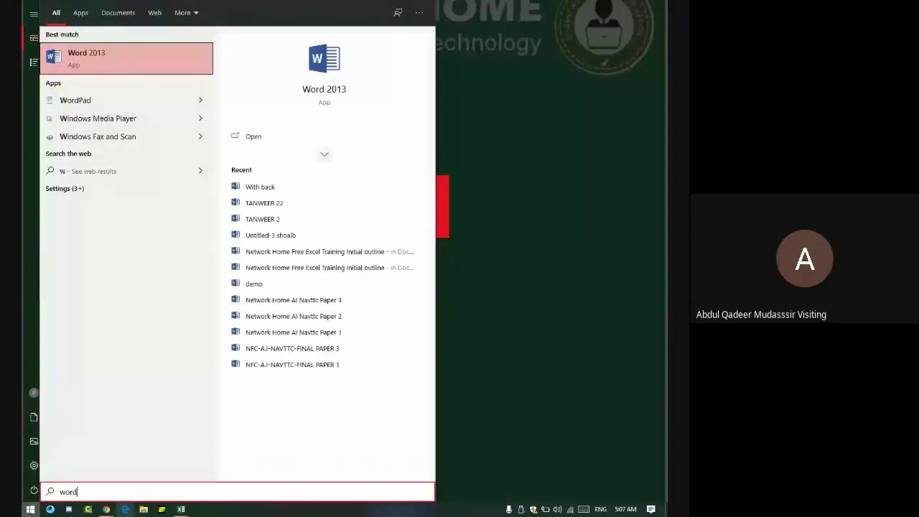
key("Return")
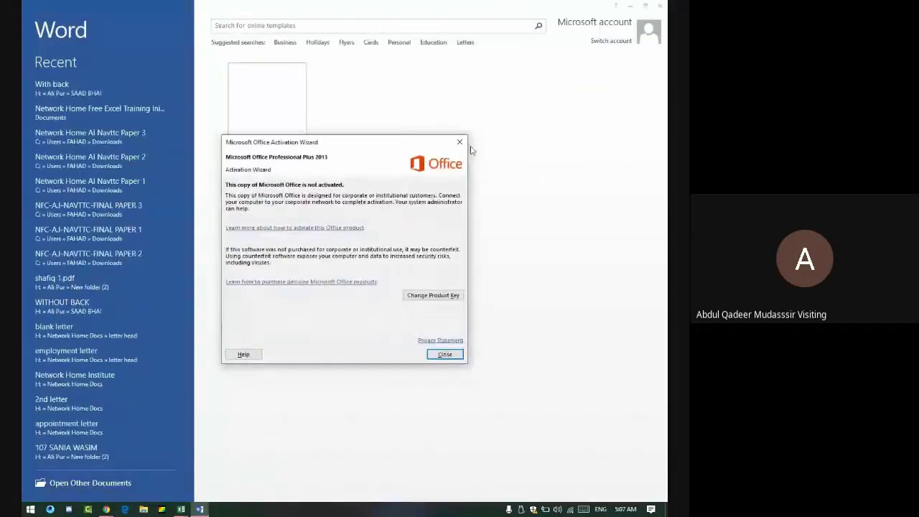
Step: Dismiss the activation notice and paste the request into a blank document
left_click(470, 144)
left_click(299, 135)
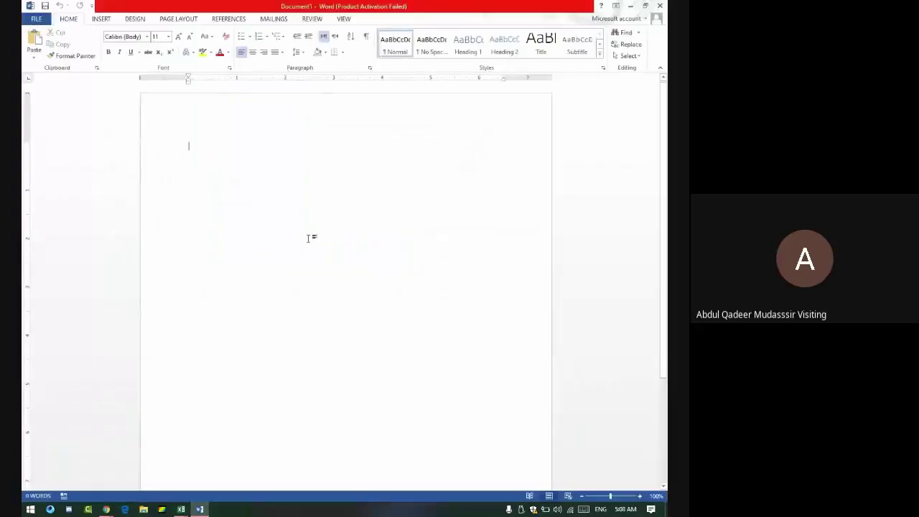
key("ctrl+v")
Step: Format the whole request as bold, justified 26-point text, then select its opening words
key("ctrl+a")
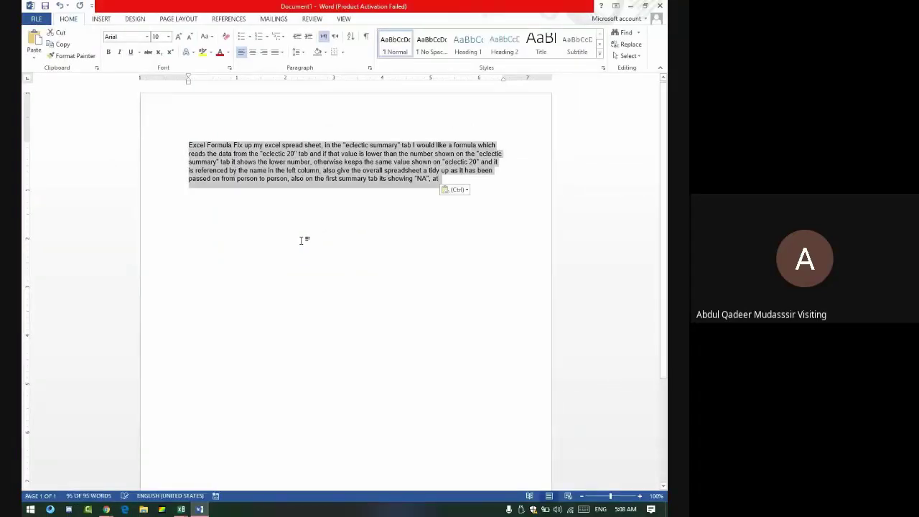
key("ctrl+shift+period")
key("ctrl+shift+period")
key("ctrl+shift+period")
key("ctrl+shift+period")
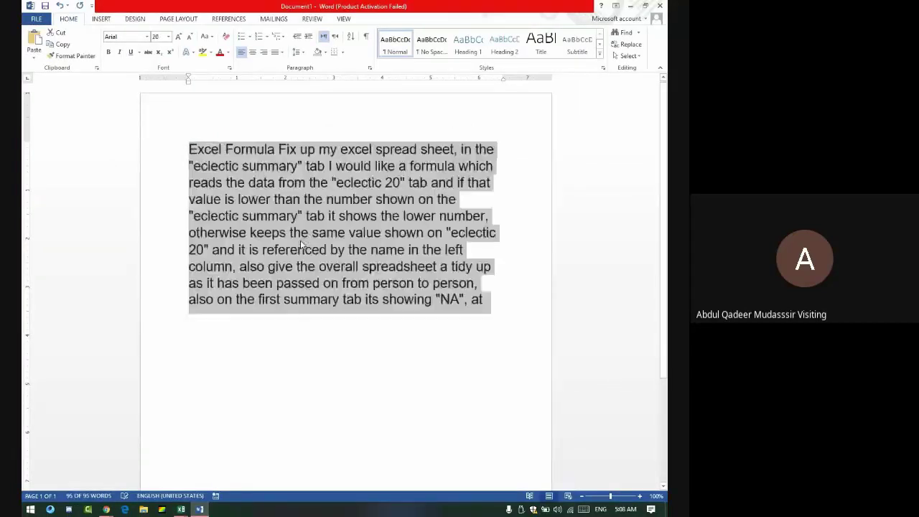
key("ctrl+shift+period")
key("ctrl+shift+period")
key("ctrl+shift+period")
key("ctrl+shift+period")
key("ctrl+shift+period")
key("ctrl+b")
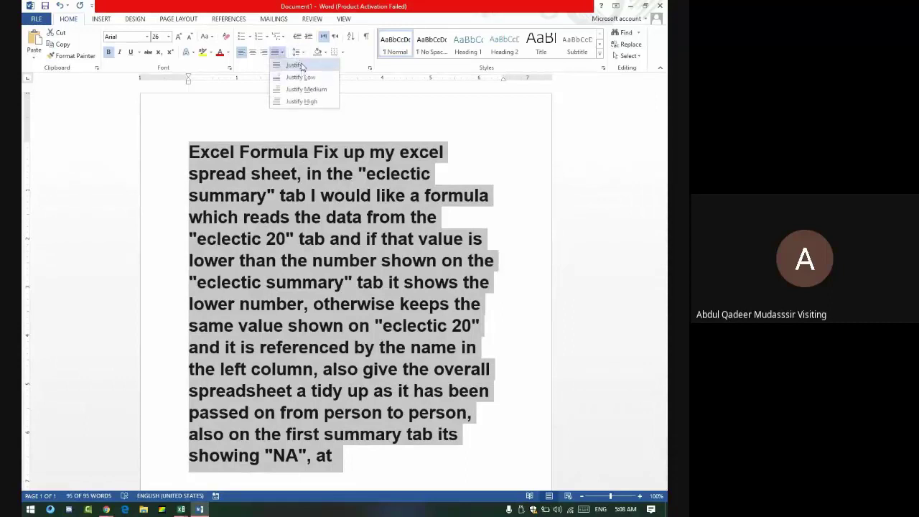
left_click(275, 52)
left_click(393, 176)
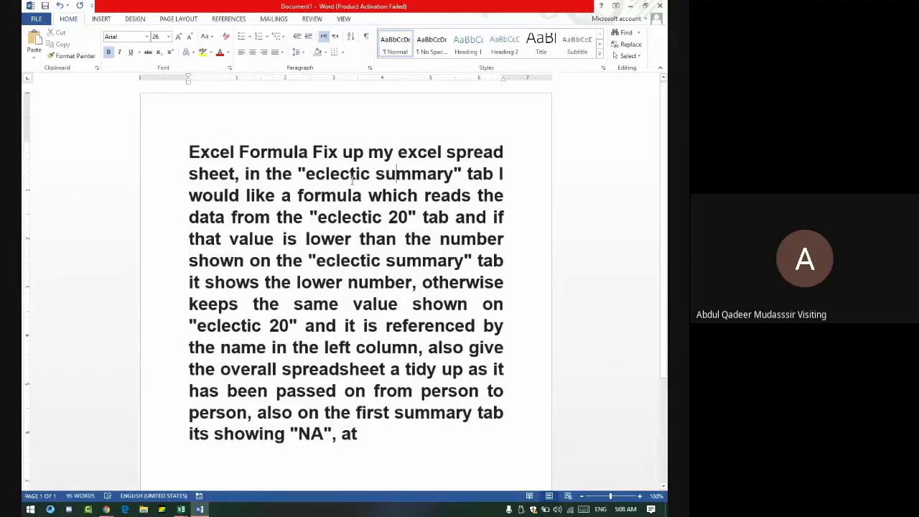
mouse_move(189, 151)
left_mouse_down()
mouse_move(505, 154)
mouse_move(311, 151)
mouse_move(367, 150)
left_mouse_up()
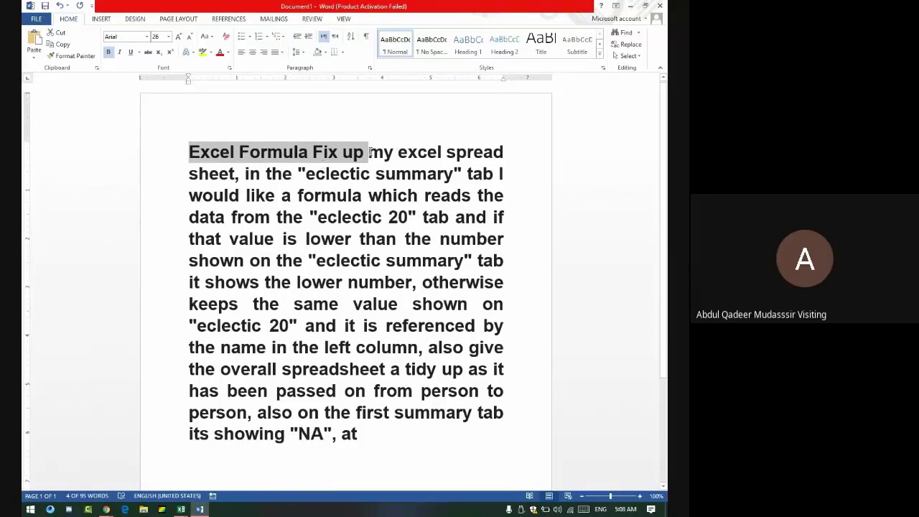
mouse_move(368, 152)
left_mouse_down()
mouse_move(376, 174)
mouse_move(429, 175)
left_mouse_up()
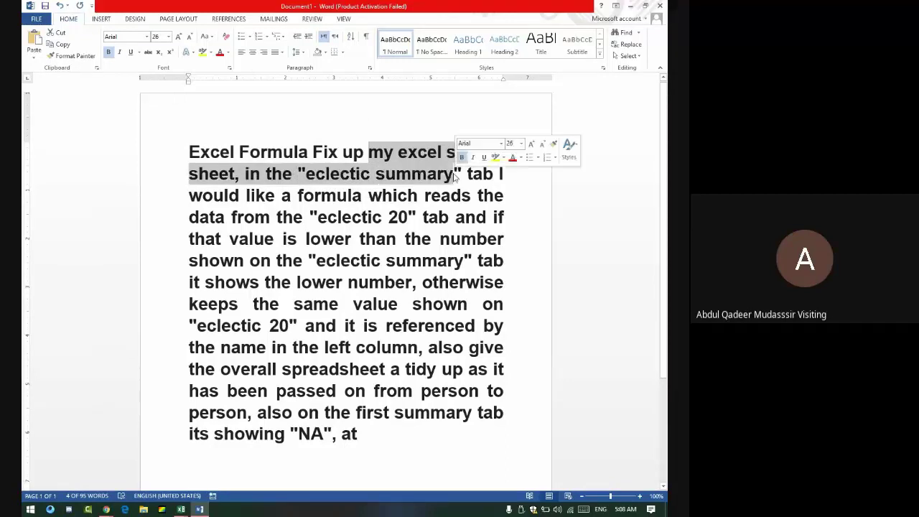
key("alt+Tab")
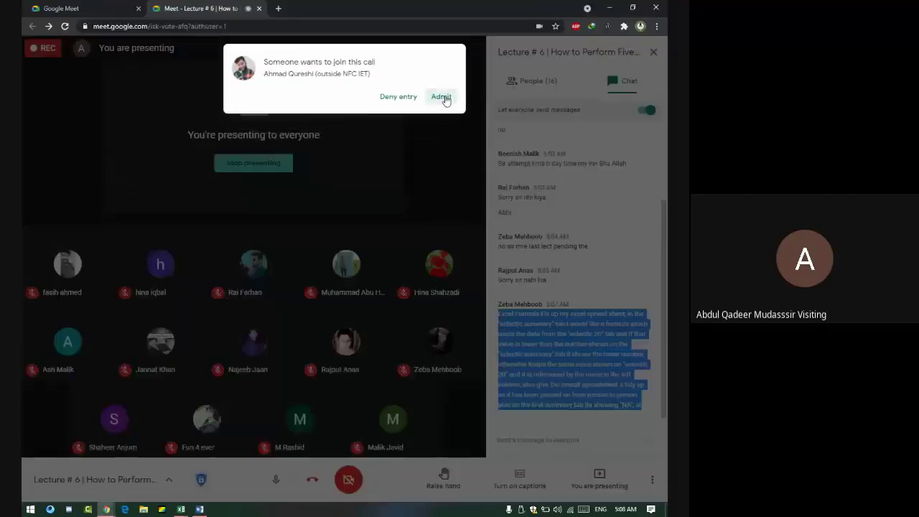
left_click(445, 98)
key("alt+Tab")
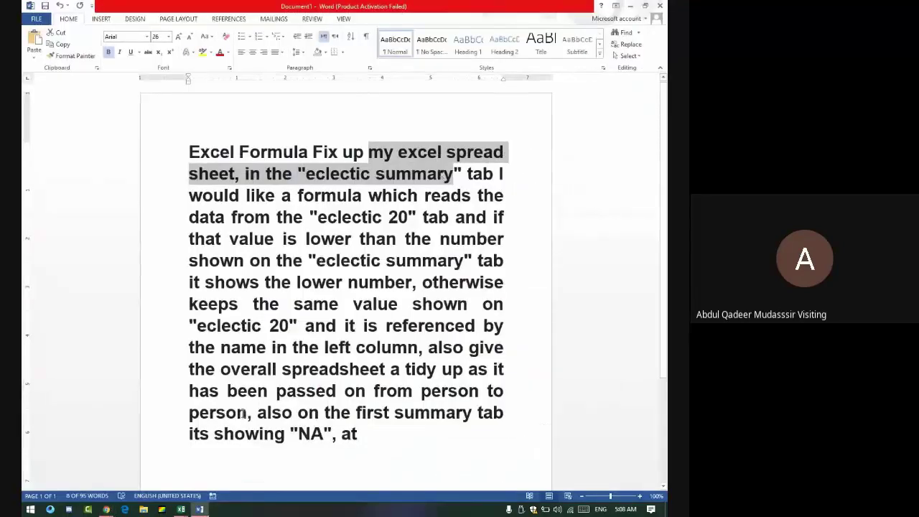
left_click(181, 509)
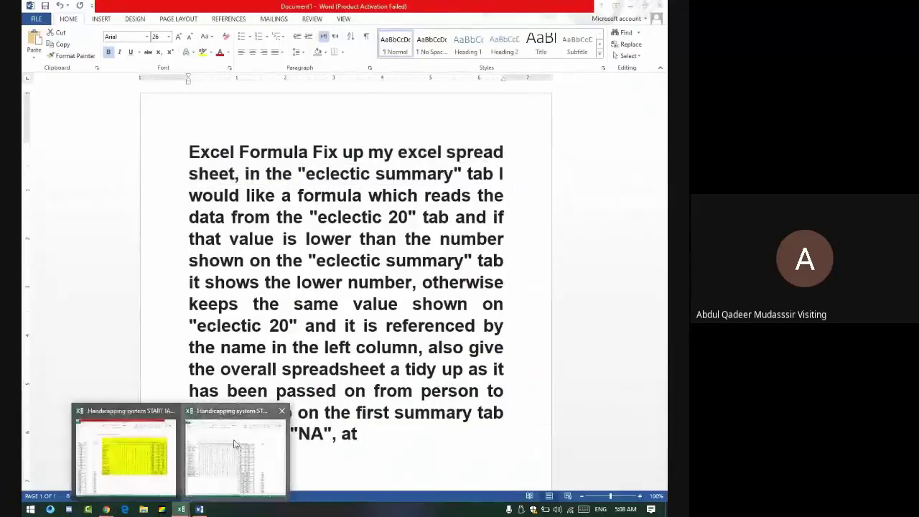
left_click(208, 463)
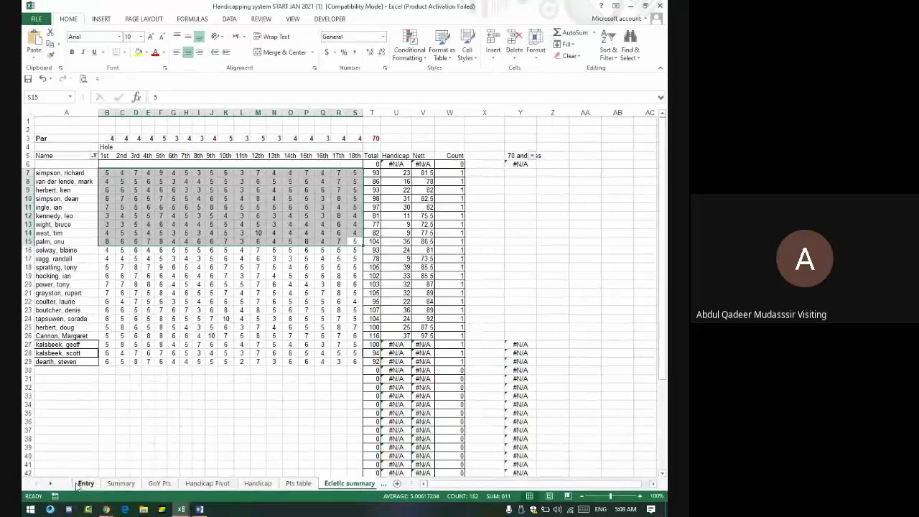
left_click(350, 486)
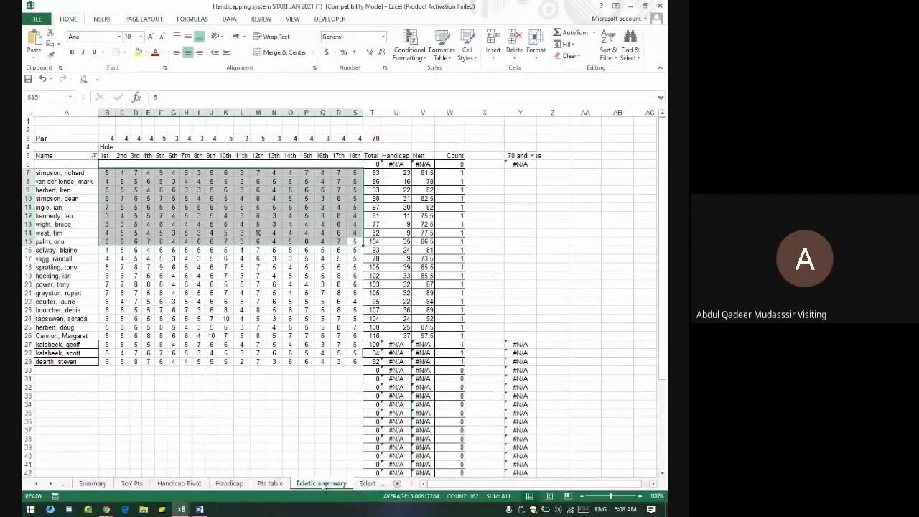
left_click(200, 509)
left_click(483, 174)
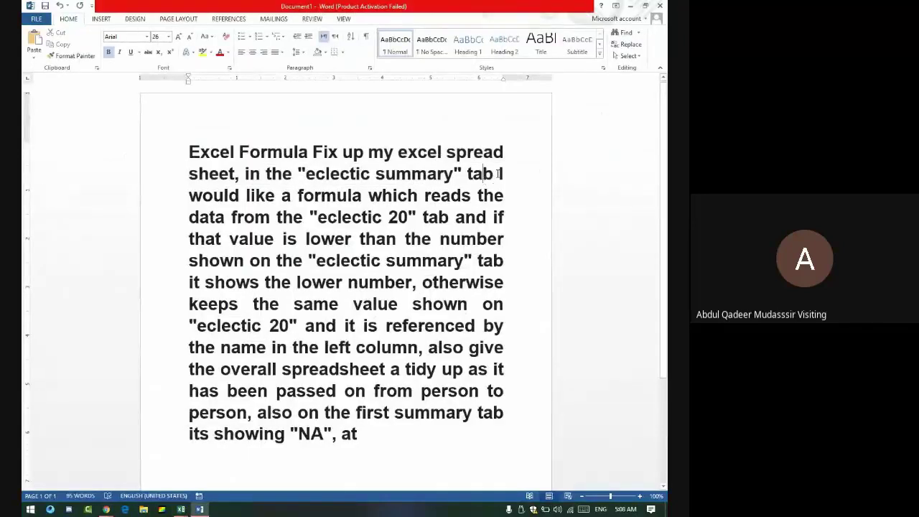
Step: Replace the word 'tab' on line 2 with 'Sheet'
left_click_drag(494, 174, 468, 175)
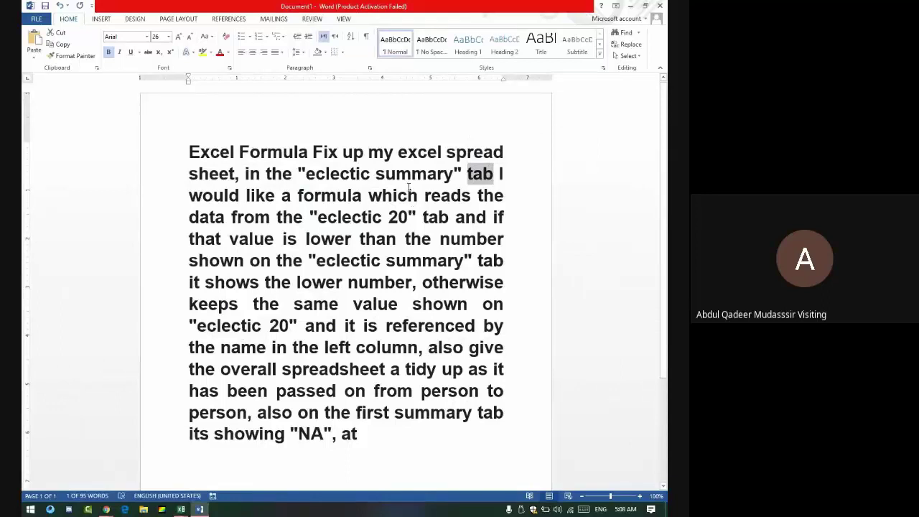
left_click(490, 174)
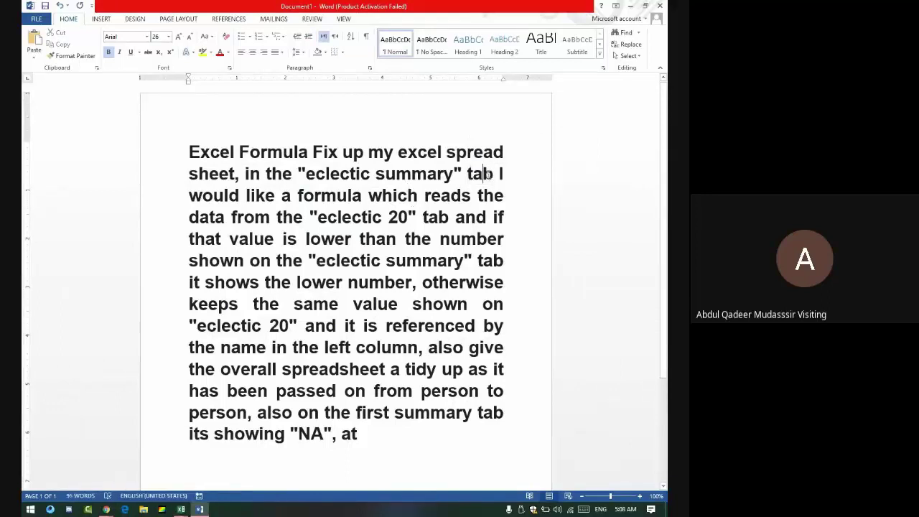
left_click_drag(492, 172, 469, 170)
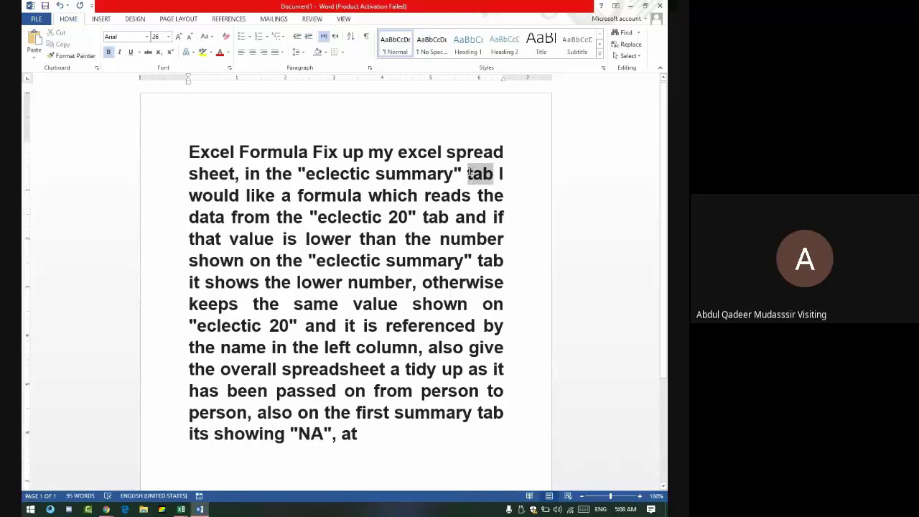
type("Shee")
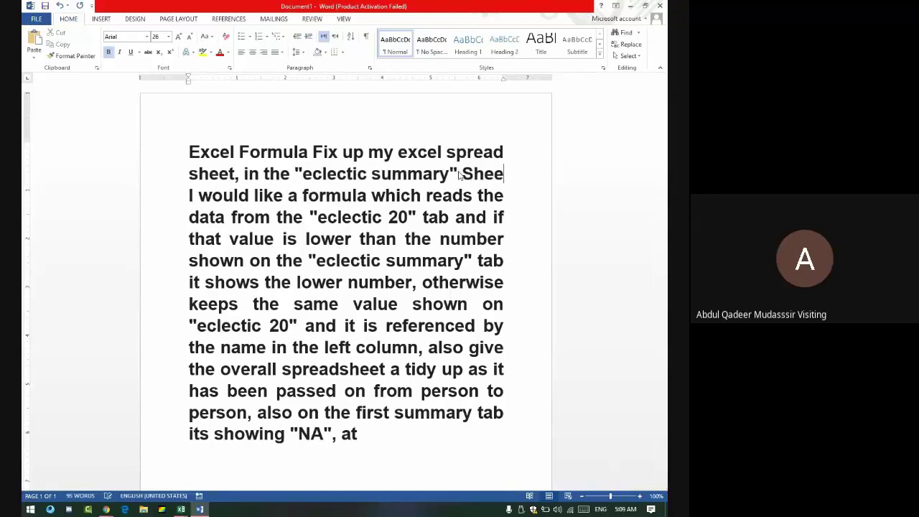
type("t I would like a formula which")
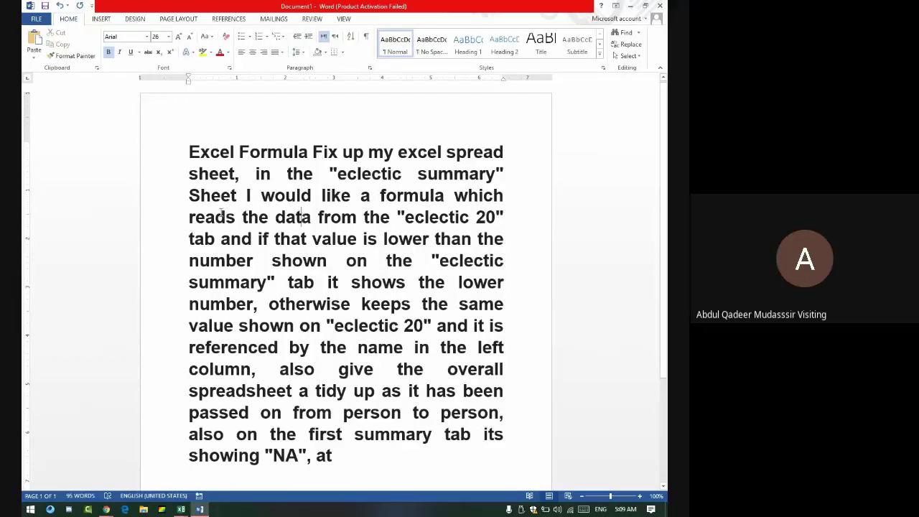
Step: Reread the phrase 'reads the data from', then switch to the Excel workbook
left_click_drag(207, 216, 325, 219)
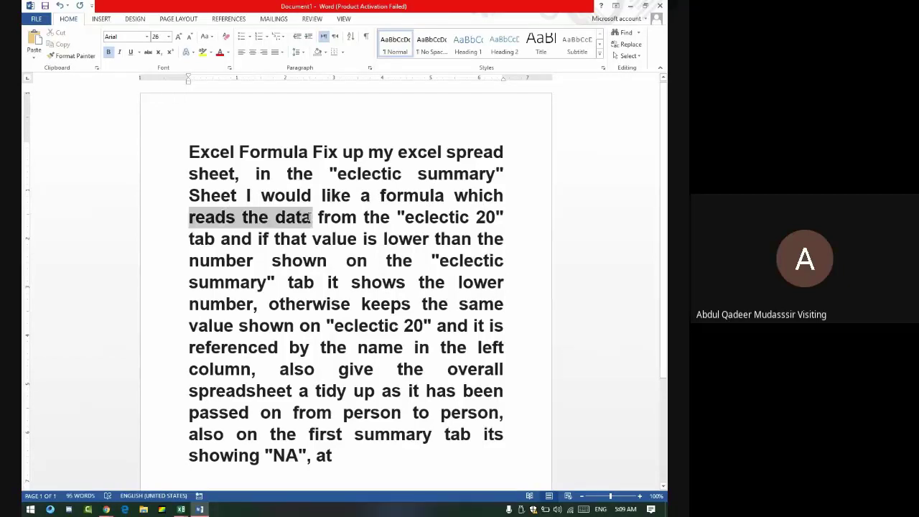
left_click(431, 217)
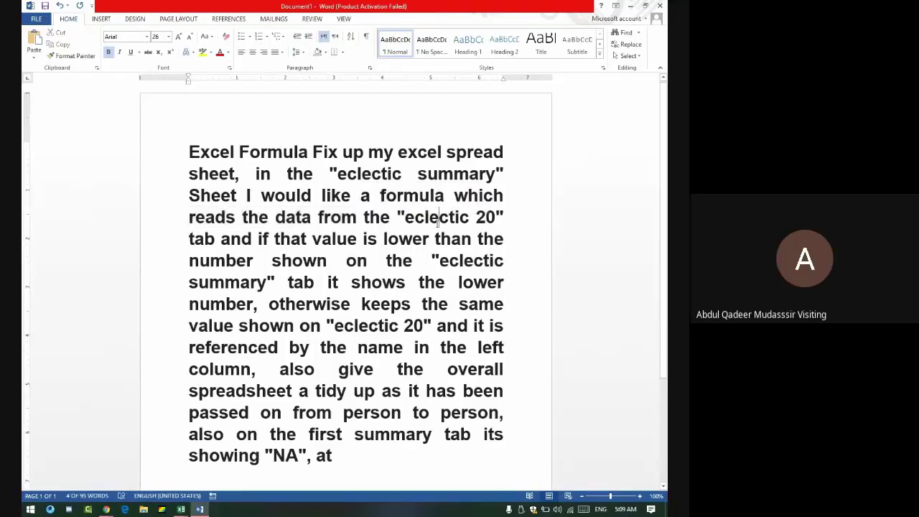
key("alt+Tab")
Step: Flip between the Eclectic 20 and Eclectic summary sheets, picking L18, then bring the Word request back
left_click(422, 248)
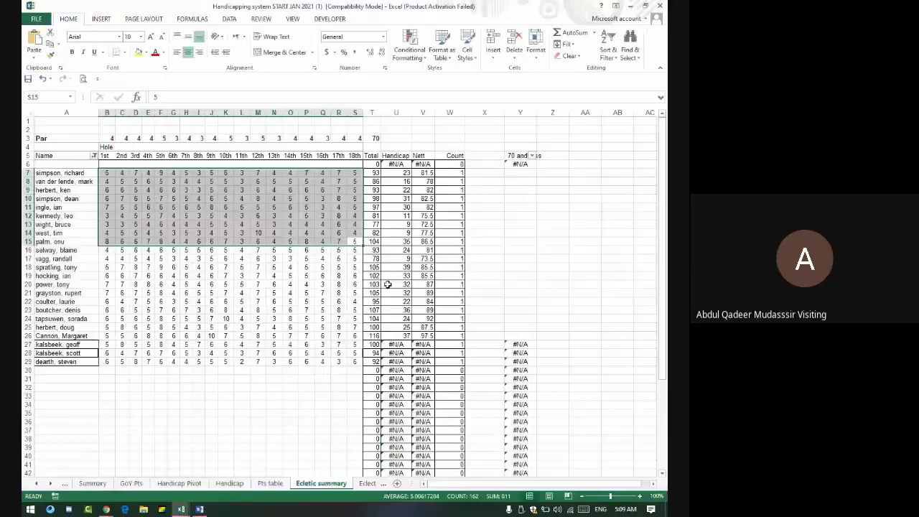
left_click(341, 484)
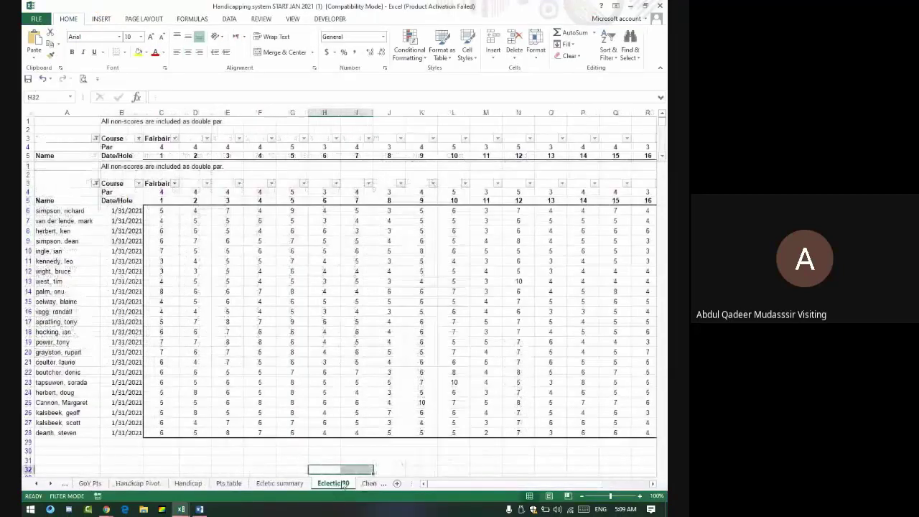
left_click(296, 483)
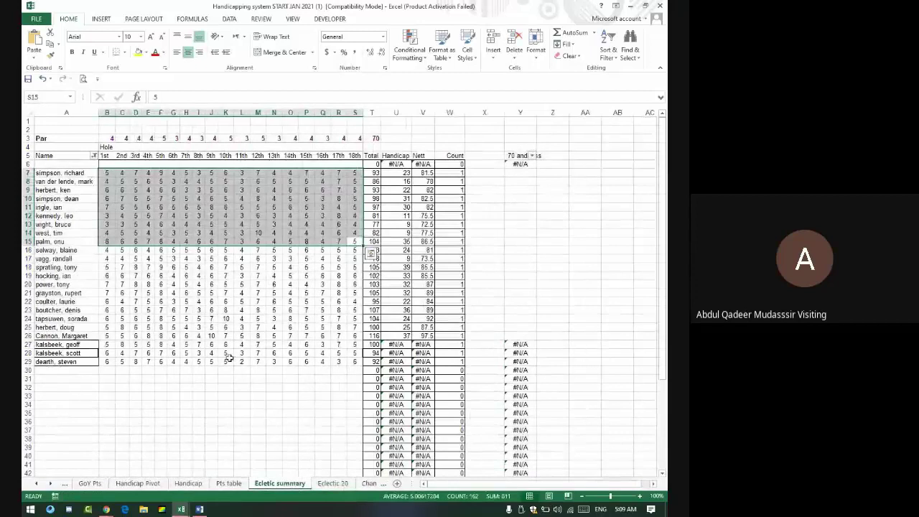
left_click(242, 267)
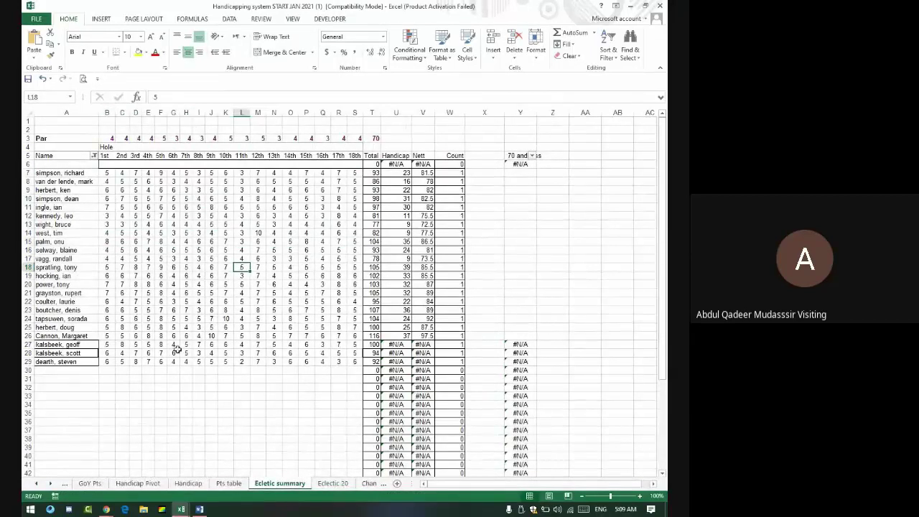
left_click(333, 484)
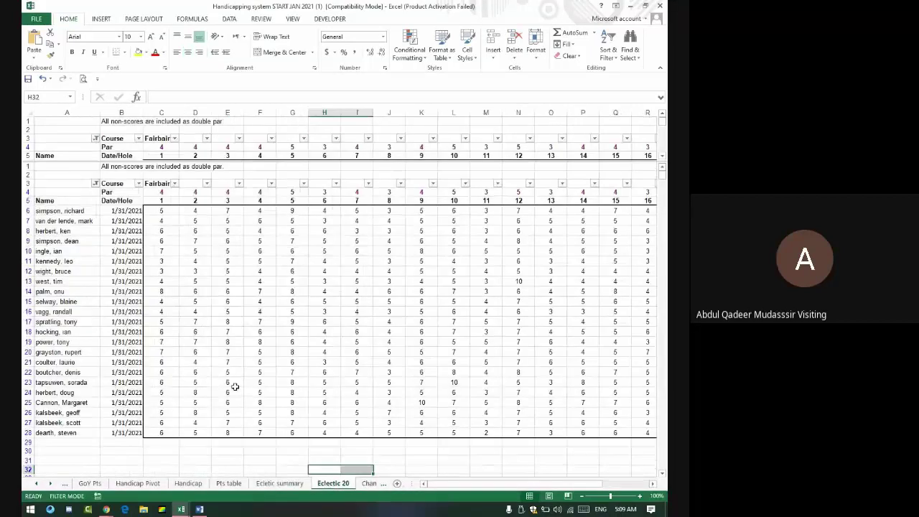
left_click(199, 509)
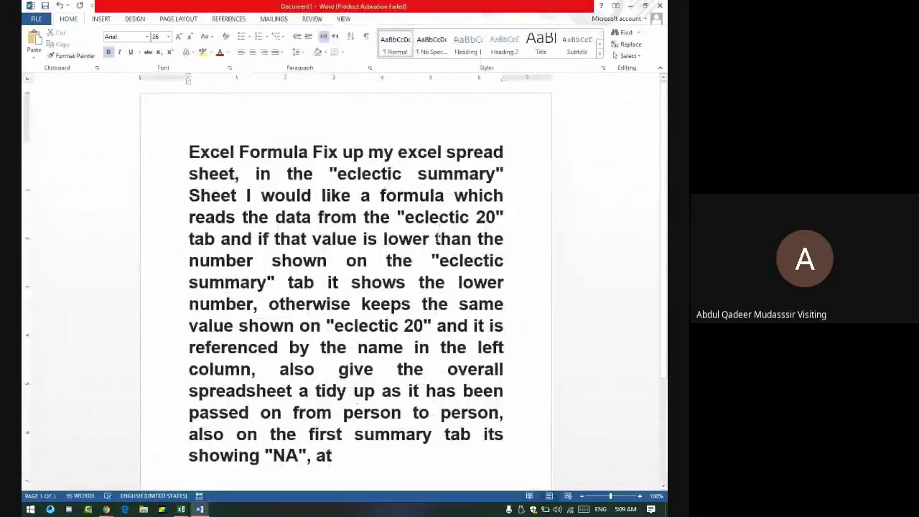
Step: Replace 'tab' with 'Sheet' after 'eclectic 20', checking the sheet name in Excel
left_click_drag(220, 240, 183, 240)
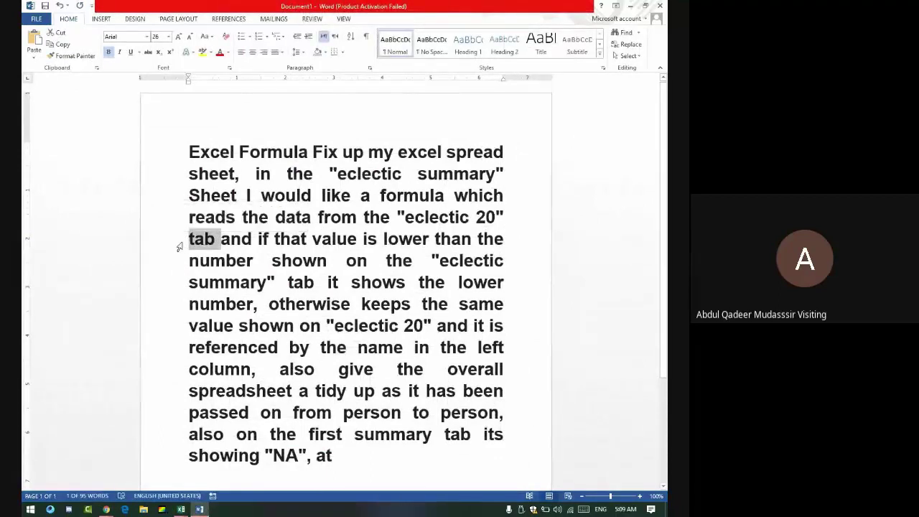
type("Sheet")
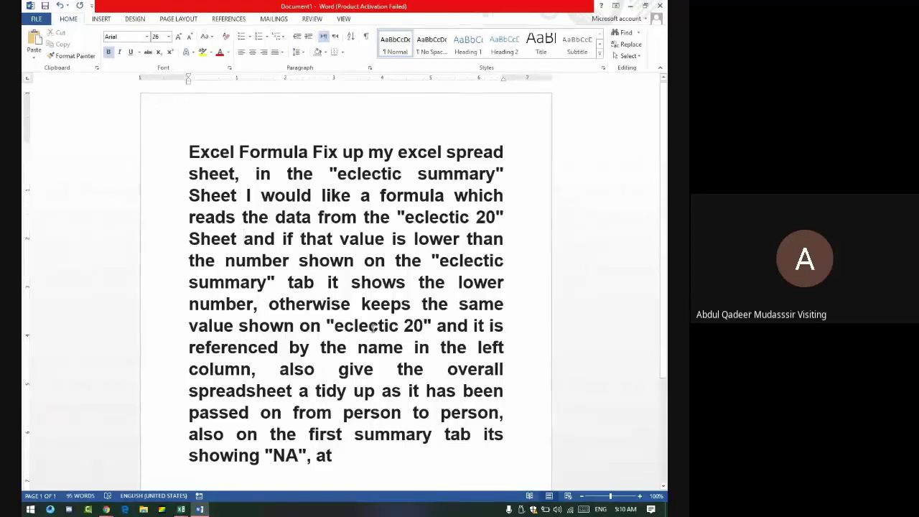
key("alt+Tab")
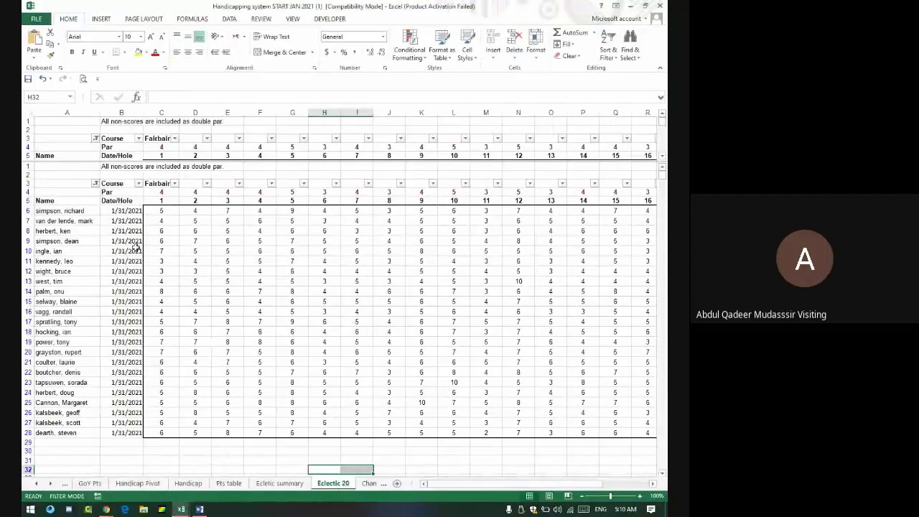
key("alt+Tab")
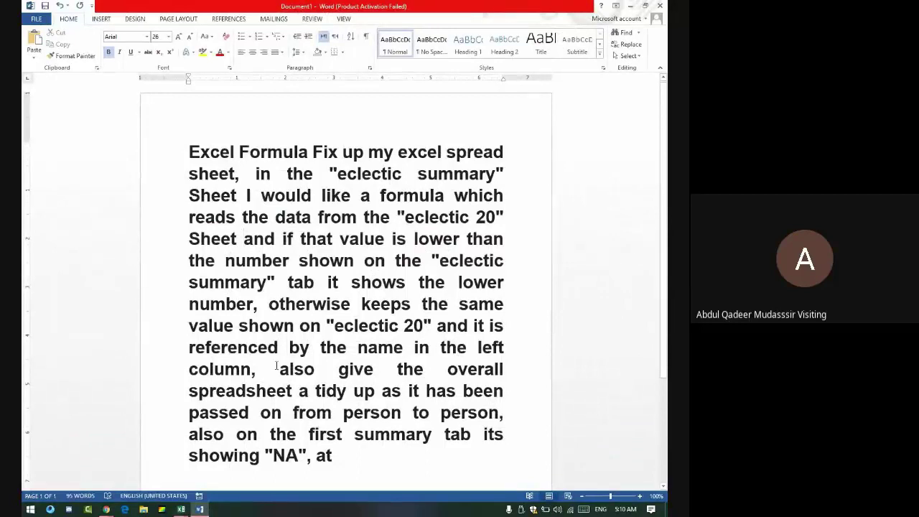
key("alt+Tab")
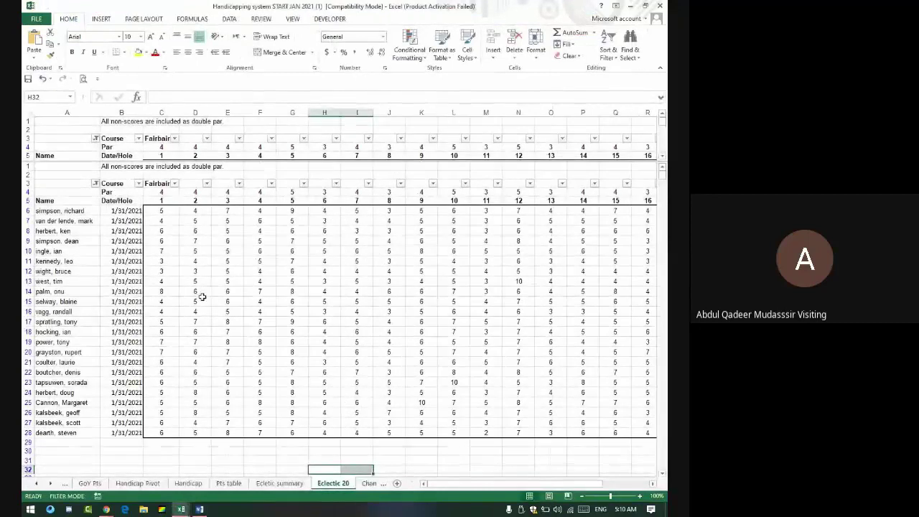
key("alt+Tab")
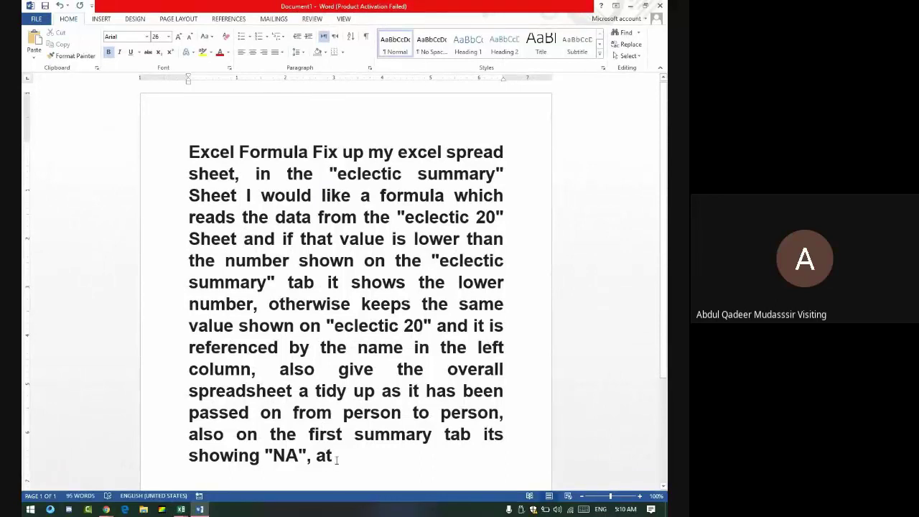
Step: Start a new paragraph before 'and it is referenced' in the request
left_click_drag(333, 462, 184, 354)
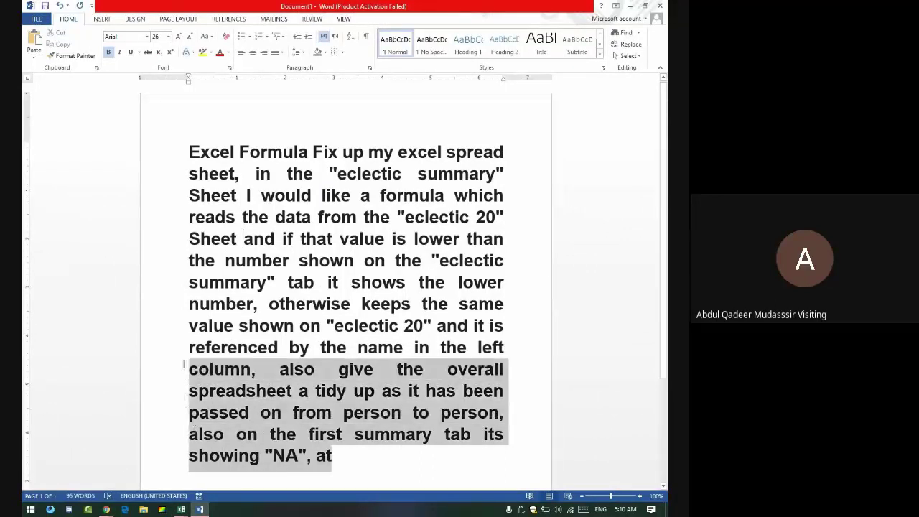
left_click_drag(183, 353, 441, 329)
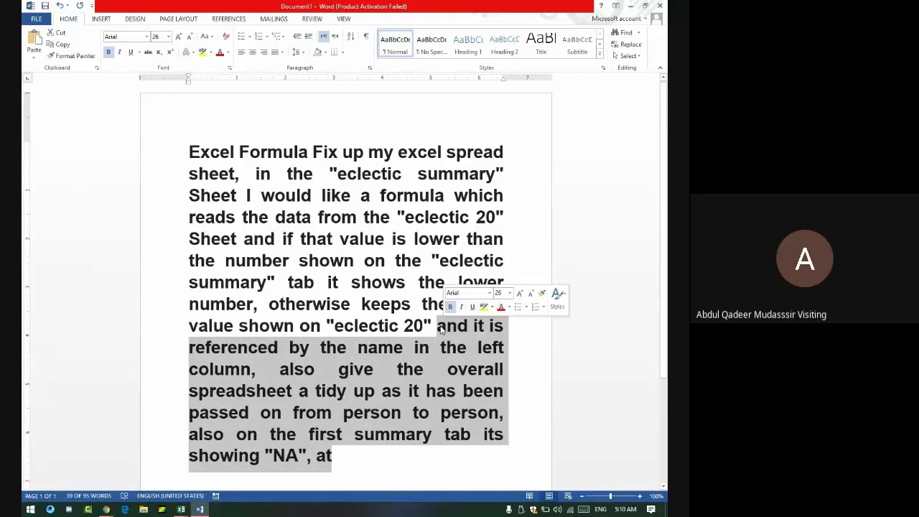
left_click(438, 328)
key("Return")
key("Return")
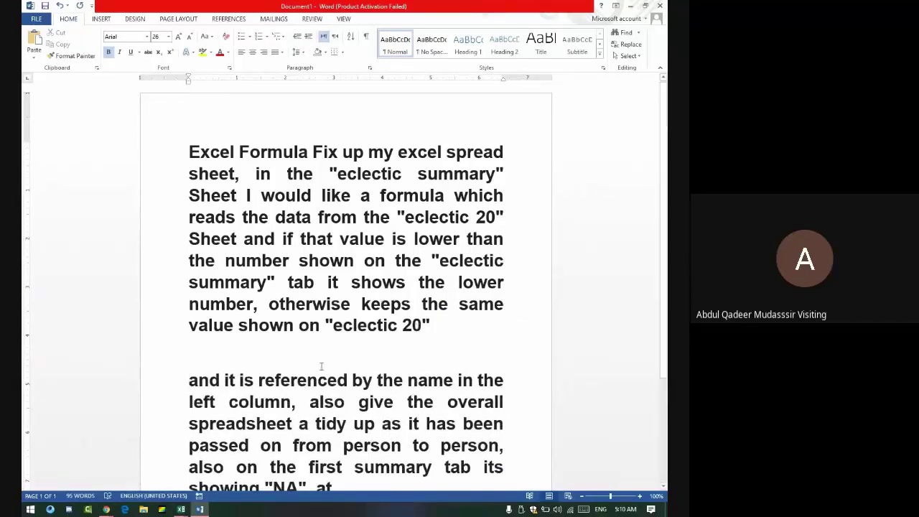
scroll(258, 303, "down", 3)
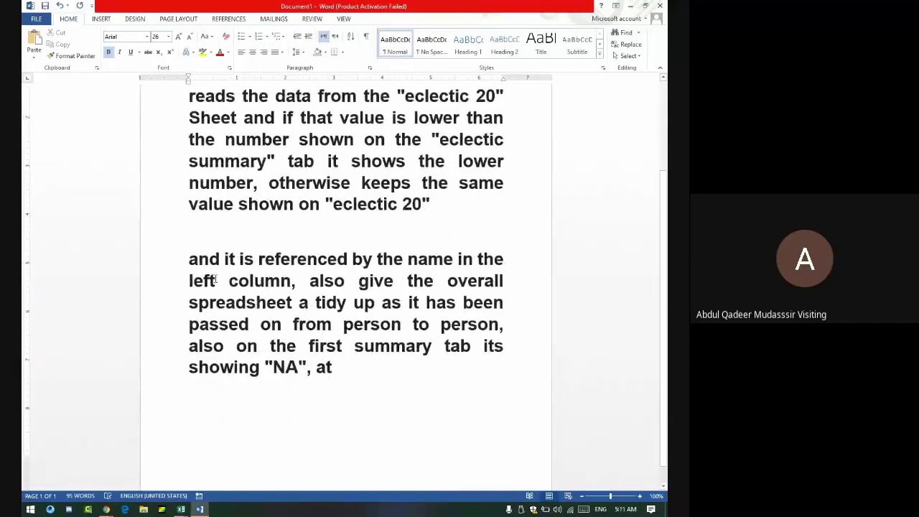
left_click_drag(189, 259, 368, 384)
Step: Select the T27:Y42 #N/A results on Eclectic summary and inspect U28's VLOOKUP handicap formula
key("alt+Tab")
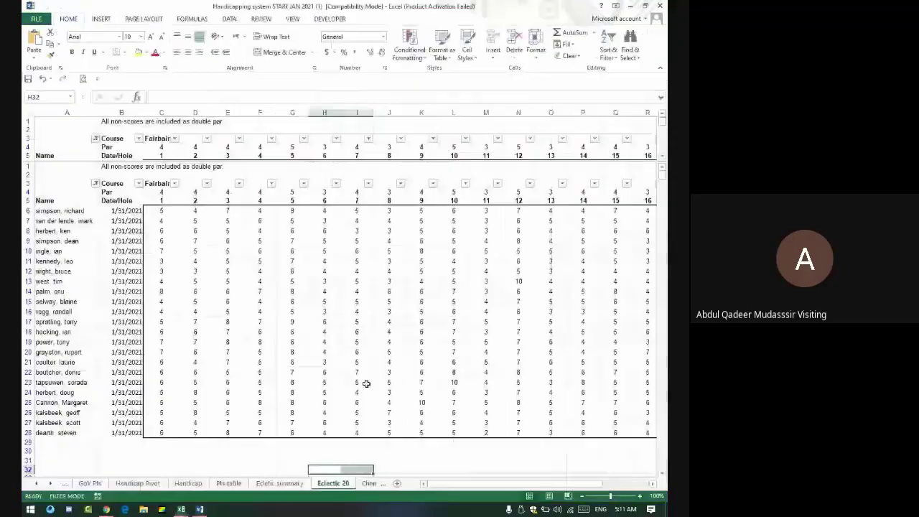
key("Right")
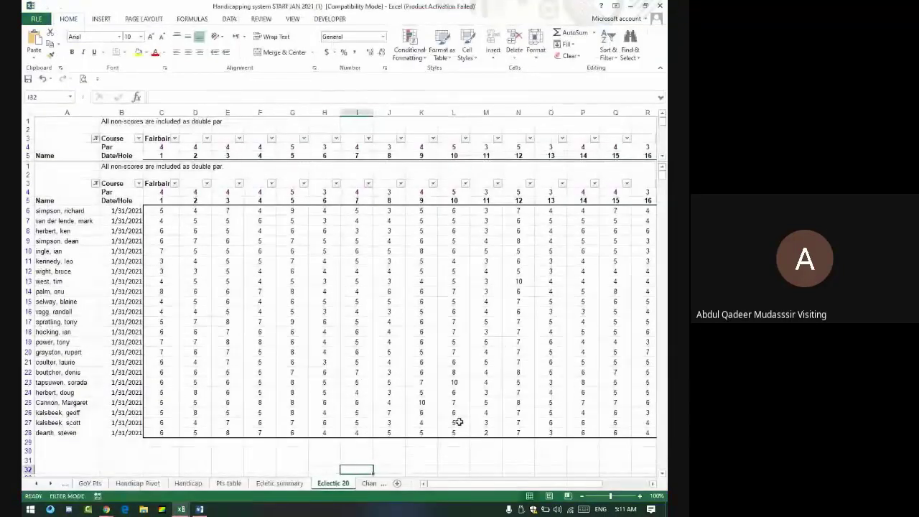
key("Right")
key("Right")
key("Right")
key("Right")
key("Right")
key("Right")
key("Right")
key("Right")
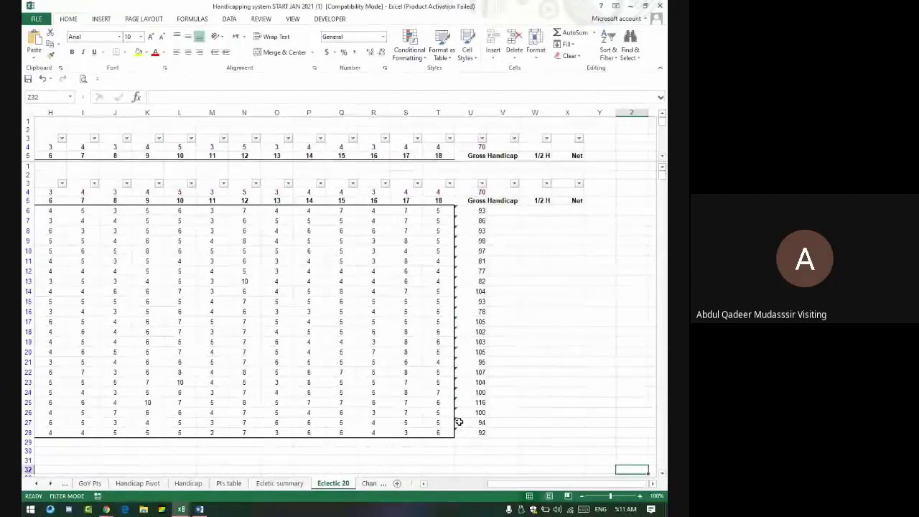
key("Left")
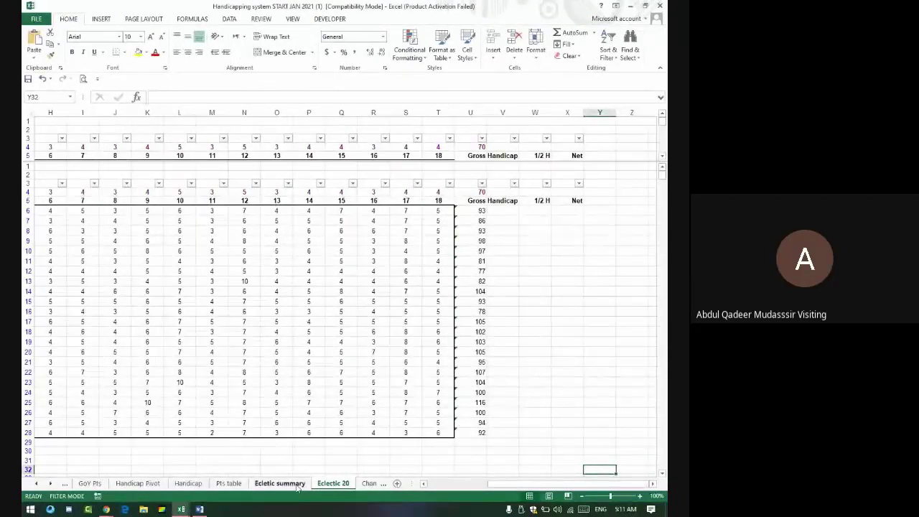
left_click(279, 483)
left_click(526, 346)
left_click_drag(526, 346, 368, 473)
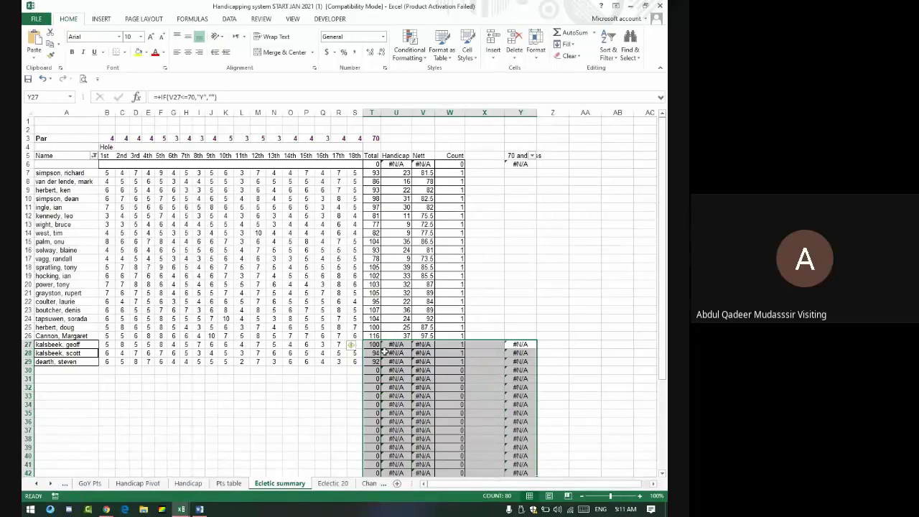
left_click(406, 351)
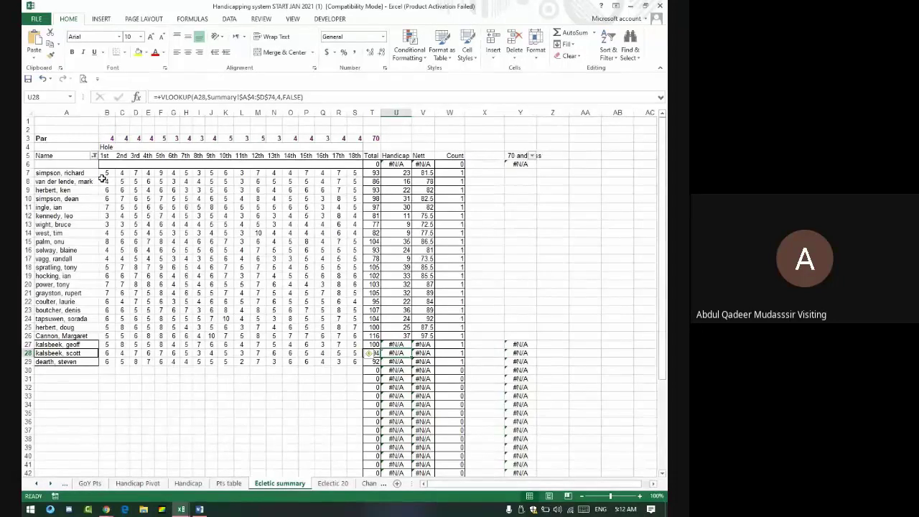
key("alt+Tab")
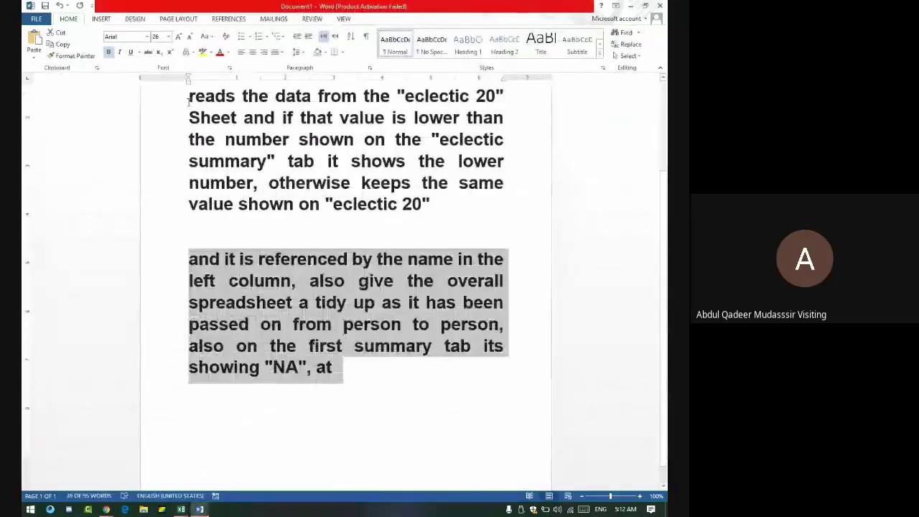
Step: Select and reread the first paragraph of the Word request before switching back to Excel
scroll(187, 92, "up", 2)
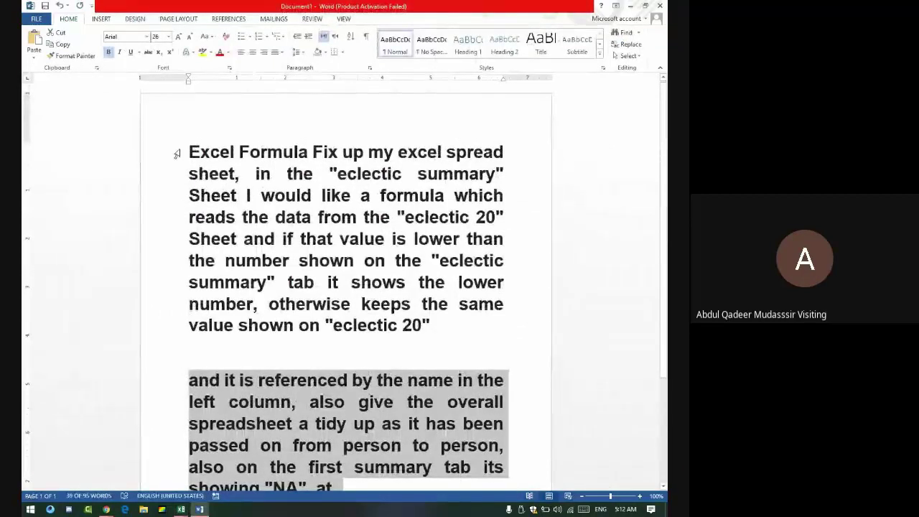
left_click_drag(189, 152, 442, 329)
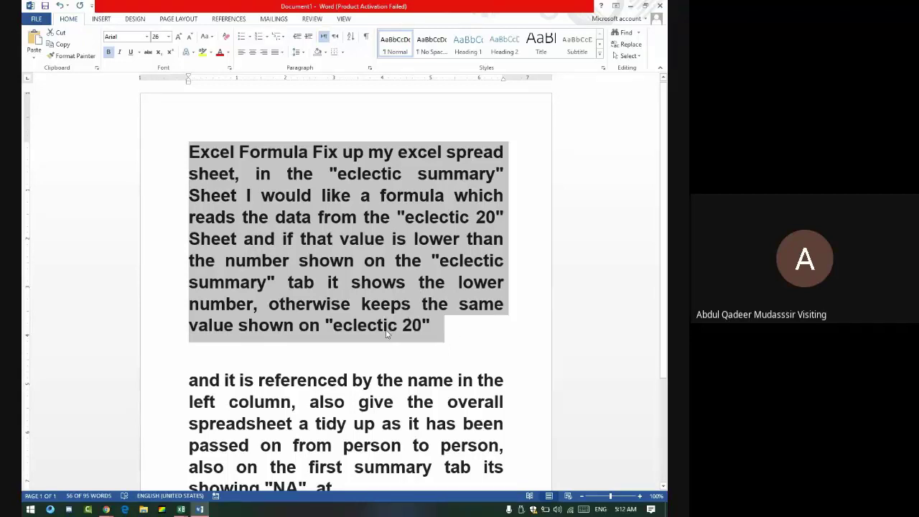
key("alt+Tab")
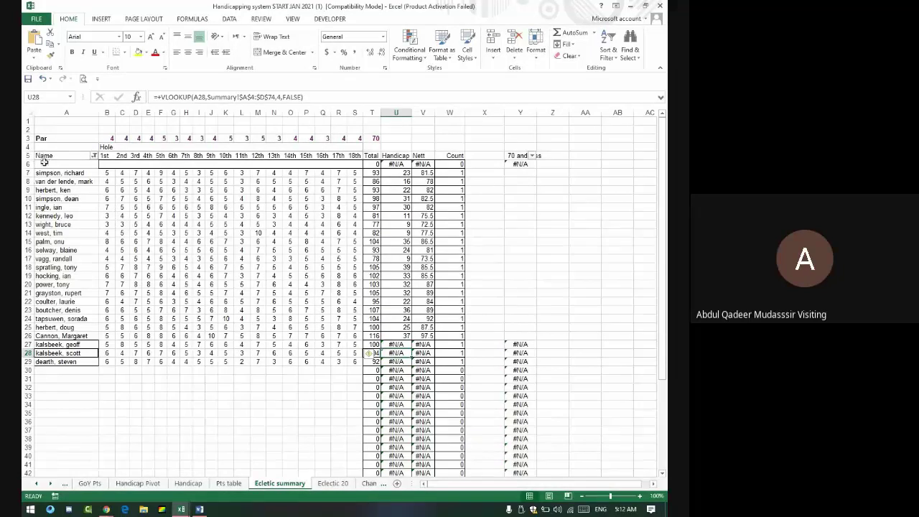
Step: Admit the waiting participant into the Google Meet call
key("alt+Tab")
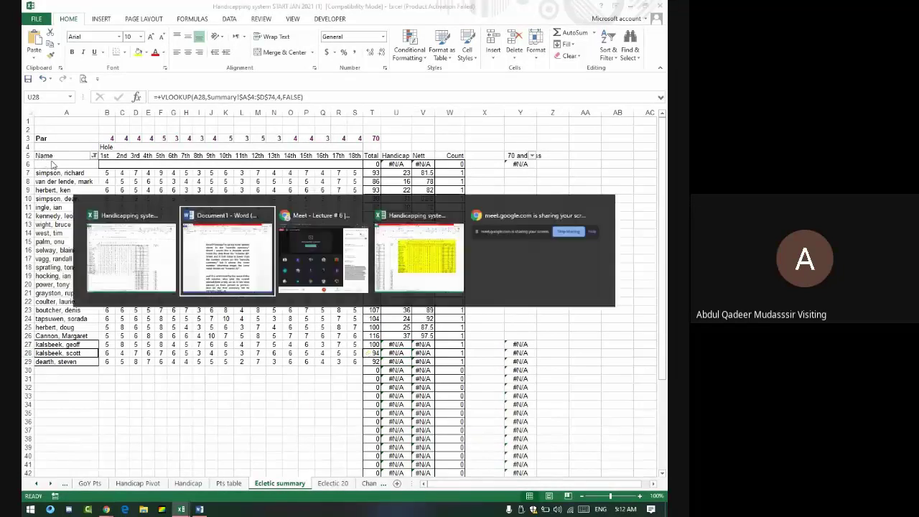
key("alt+Tab")
key("alt+Tab")
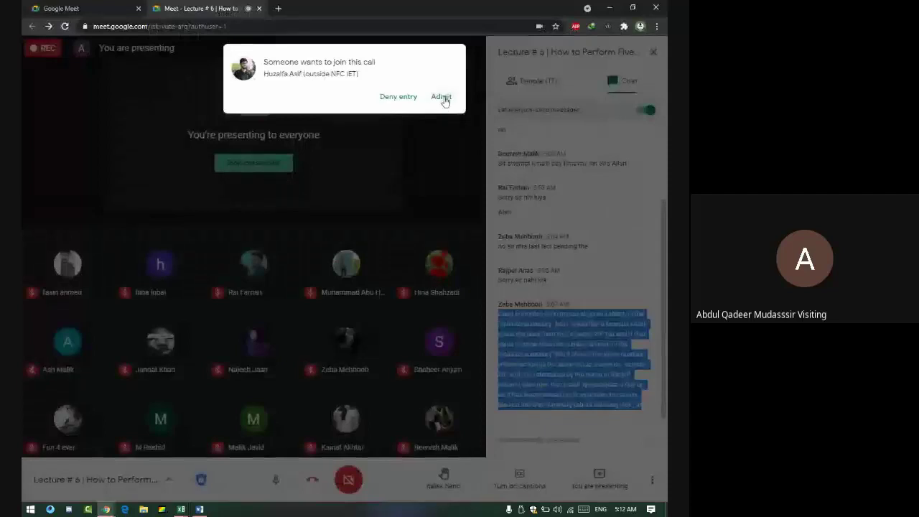
left_click(441, 96)
Step: Switch to the second workbook window and select its yellow Eclectic summary table
key("alt+Tab")
key("alt+Tab")
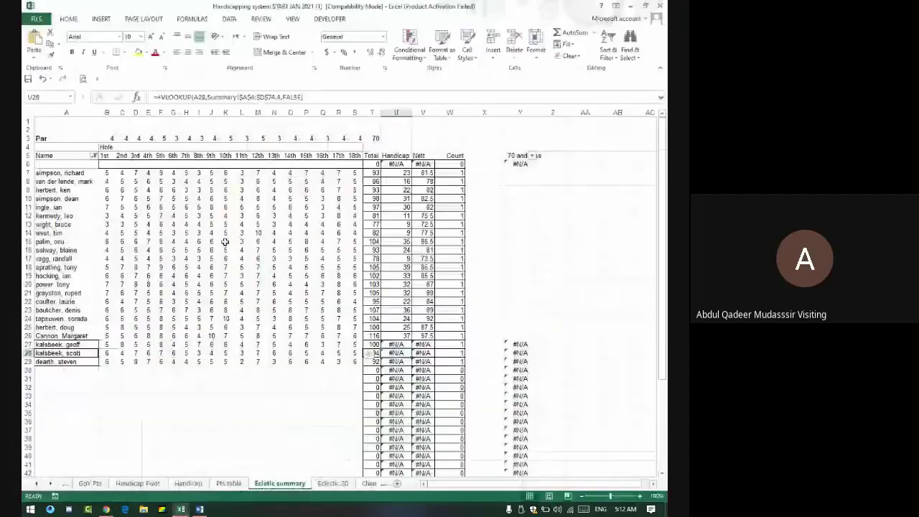
left_click(57, 156)
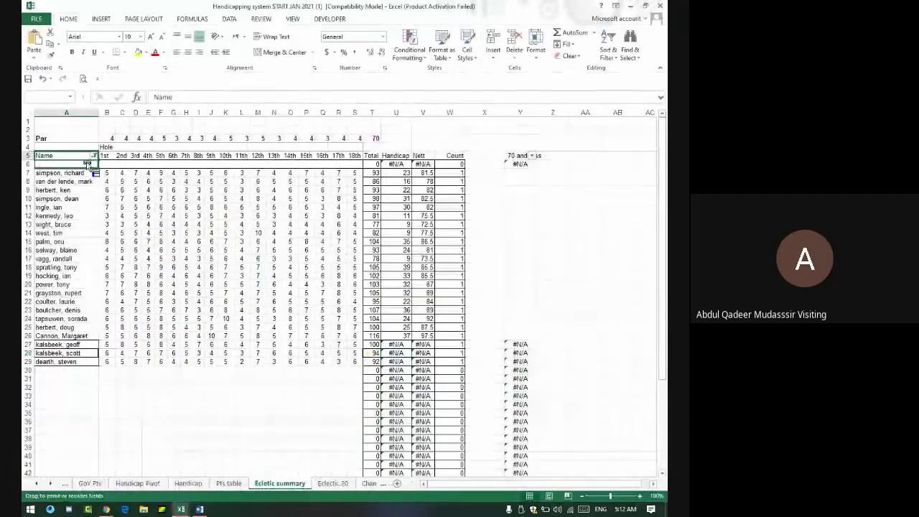
mouse_move(133, 188)
left_mouse_down()
mouse_move(63, 155)
mouse_move(446, 345)
mouse_move(446, 361)
left_mouse_up()
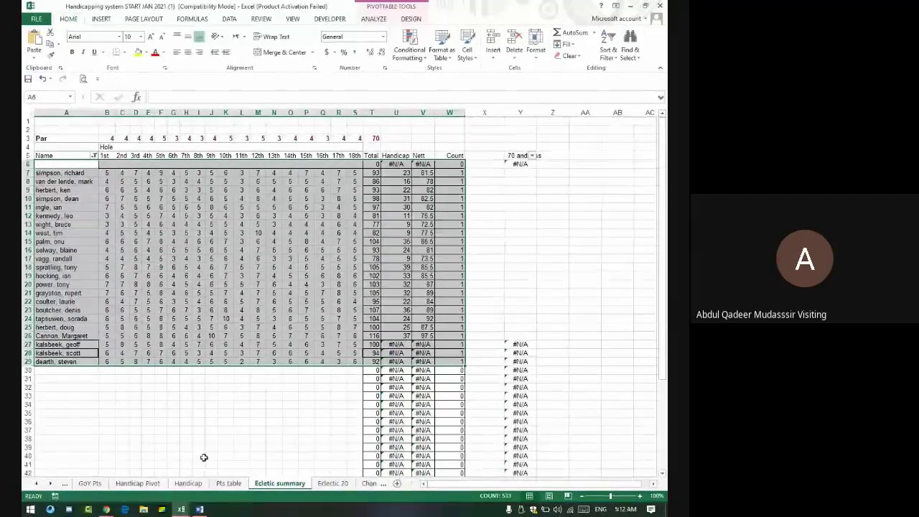
mouse_move(184, 509)
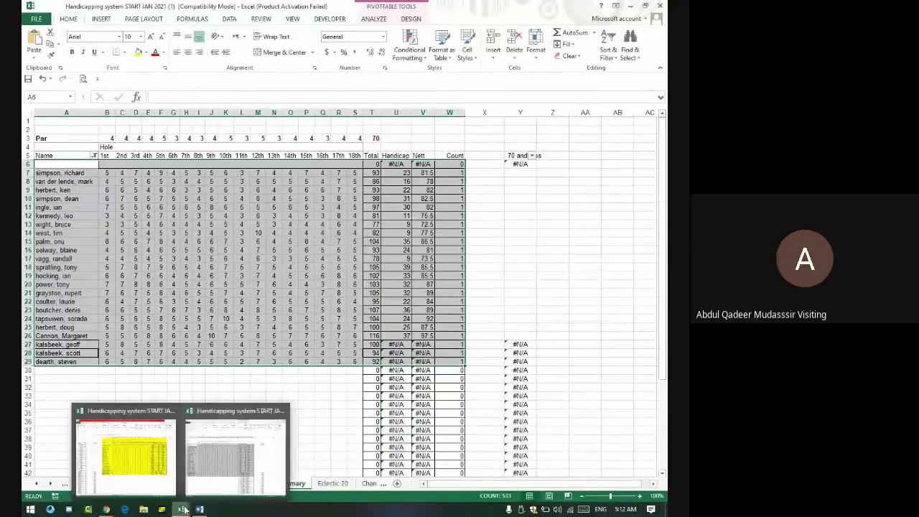
left_click(133, 459)
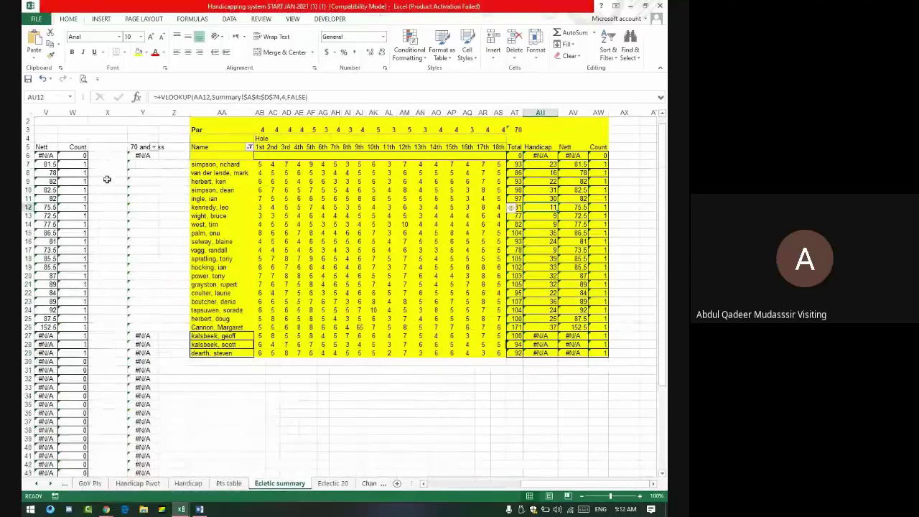
mouse_move(205, 123)
left_mouse_down()
mouse_move(292, 173)
mouse_move(548, 372)
left_mouse_up()
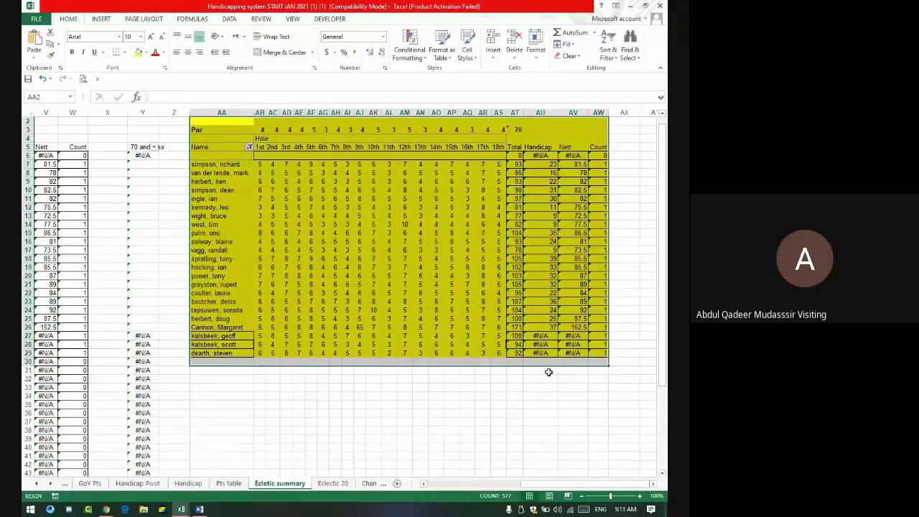
key("Left")
key("Left")
key("Left")
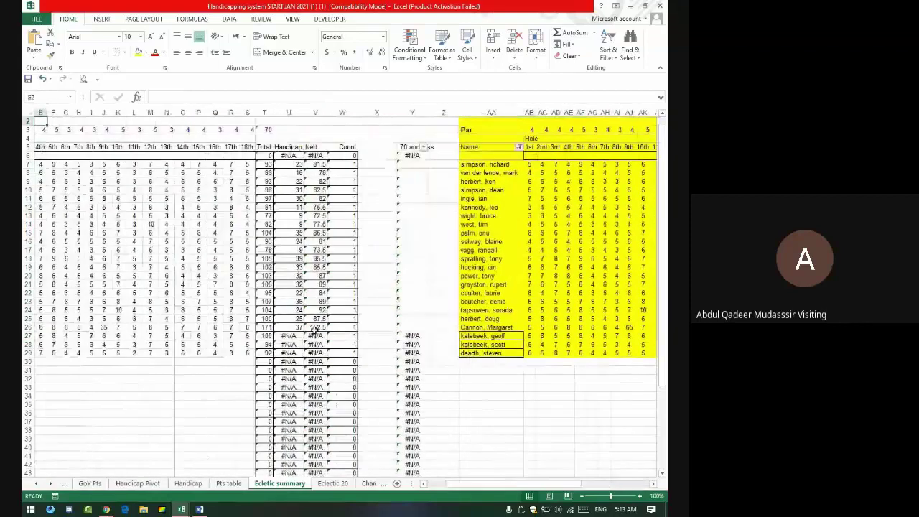
key("Right")
key("Right")
key("Right")
key("Right")
key("Right")
key("Right")
key("Right")
key("Right")
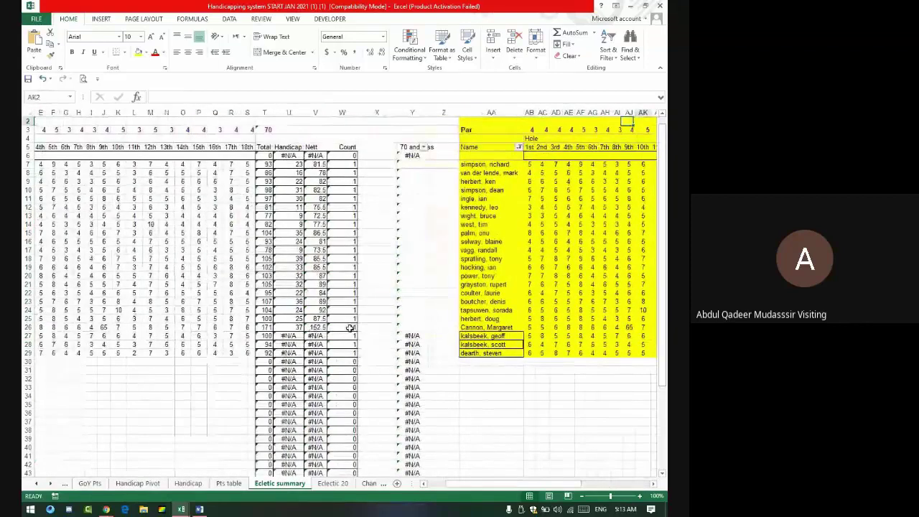
key("Right")
key("Right")
key("Right")
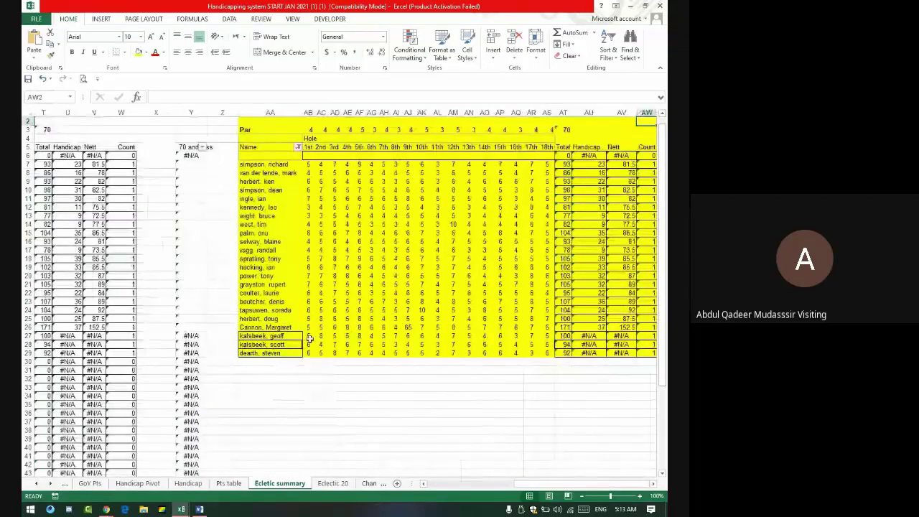
key("ctrl+z")
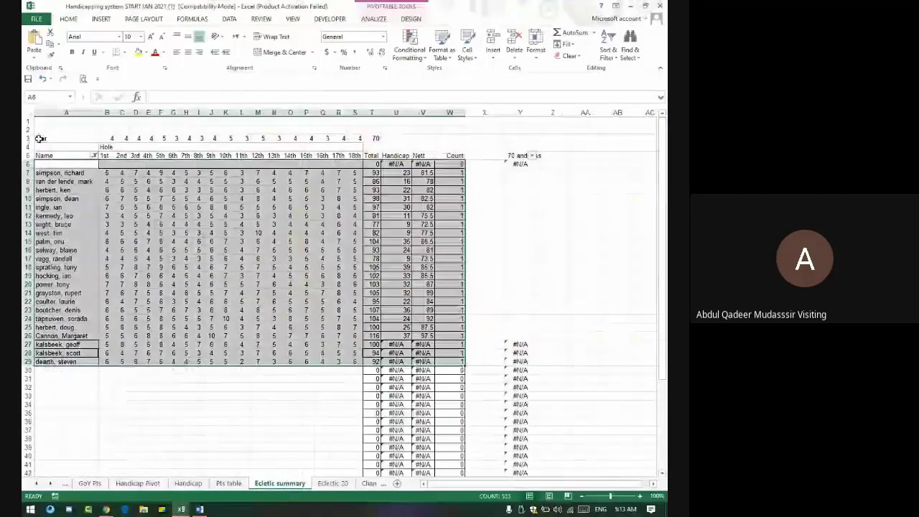
Step: Copy the A3:W29 scores table, paste it at AA3 and autofit column AA
mouse_move(42, 136)
left_mouse_down()
mouse_move(187, 188)
mouse_move(457, 361)
left_mouse_up()
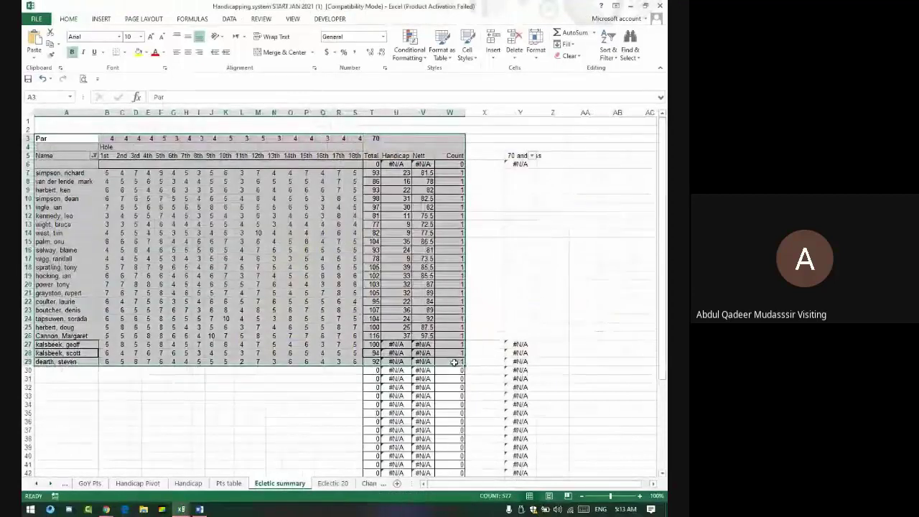
key("ctrl+c")
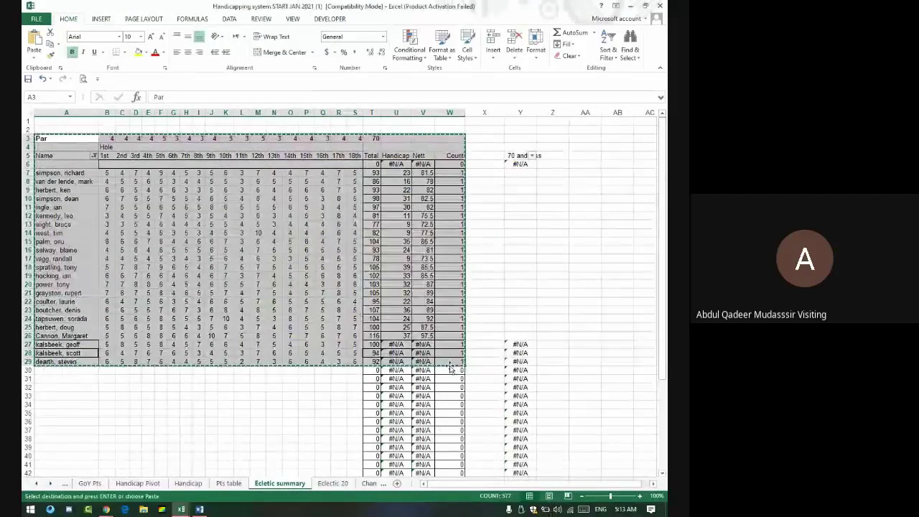
left_click(595, 136)
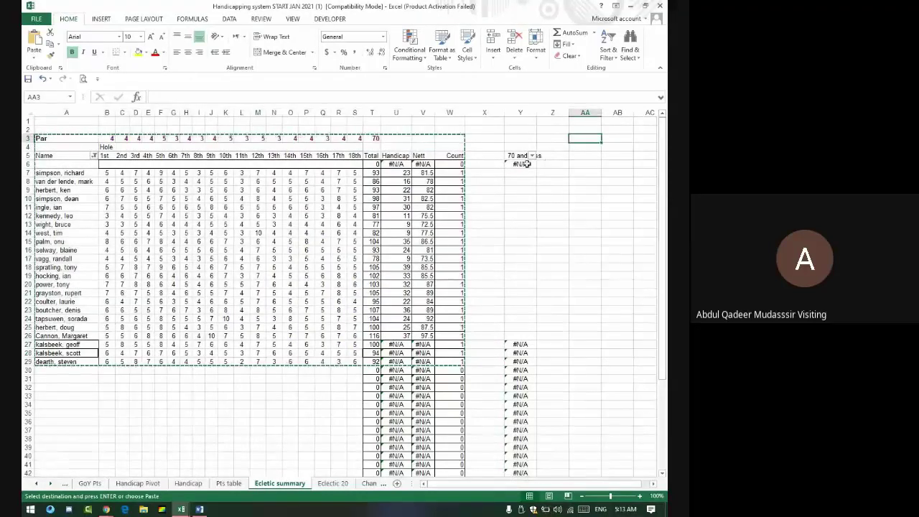
key("ctrl+v")
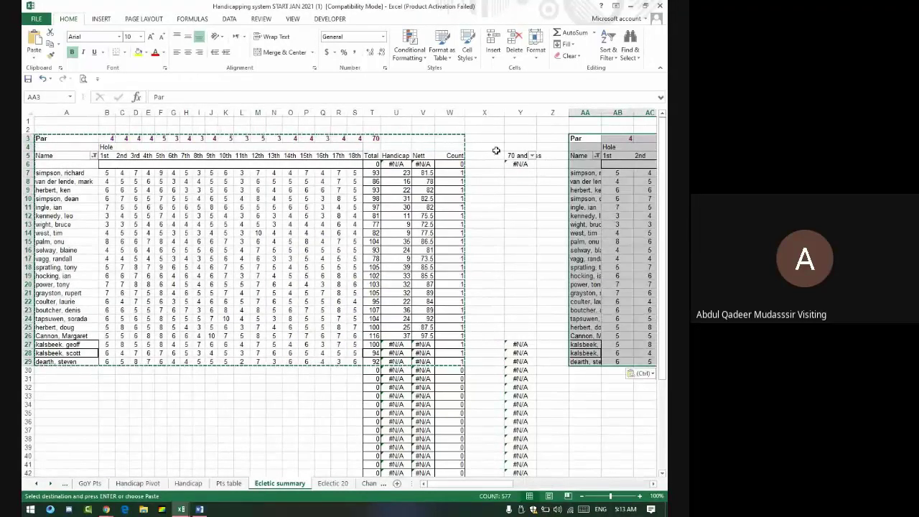
double_click(601, 112)
Step: Browse the pasted table, then select the first player's 1st-hole score in B7
key("Right")
key("Right")
key("Right")
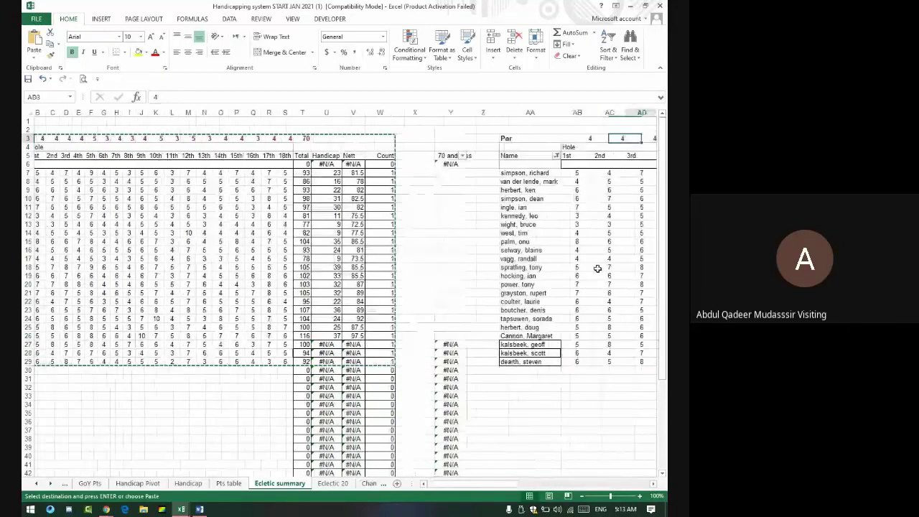
key("Right")
key("Right")
key("Right")
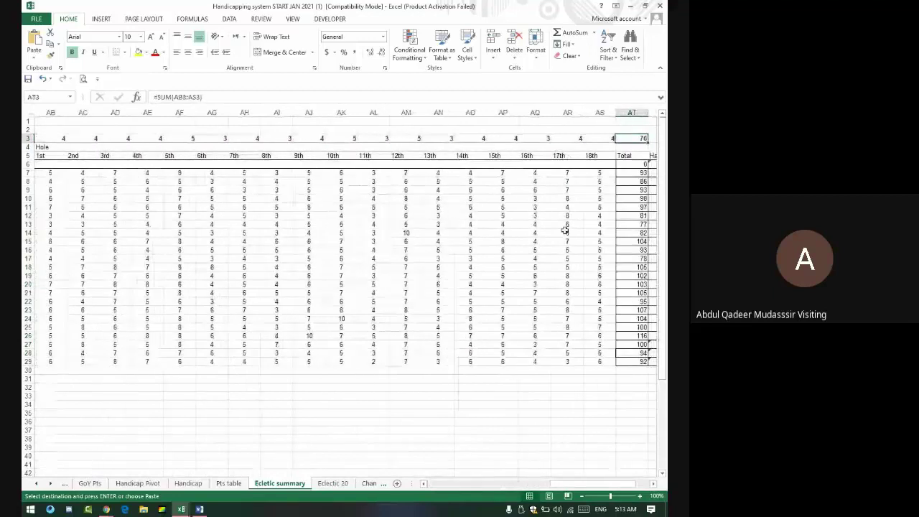
key("Left")
scroll(256, 189, "left", 4)
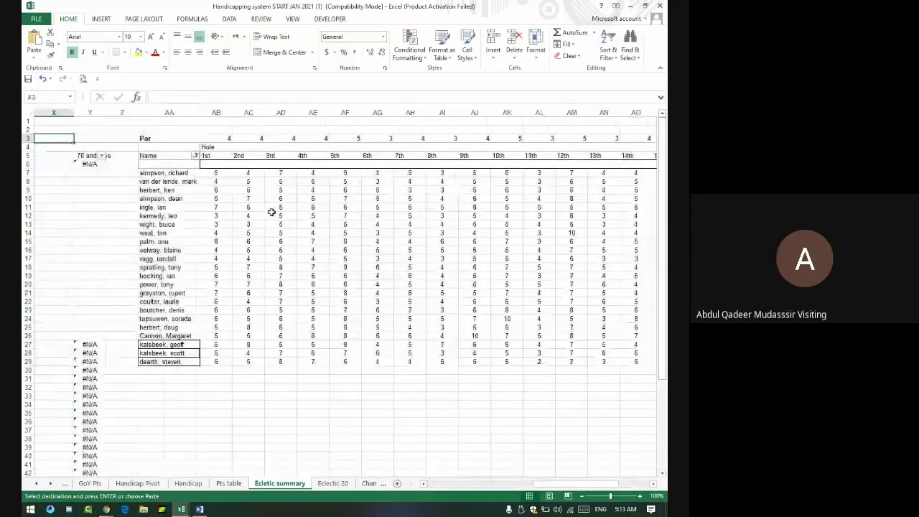
mouse_move(218, 113)
left_mouse_down()
mouse_move(616, 118)
mouse_move(596, 113)
left_mouse_up()
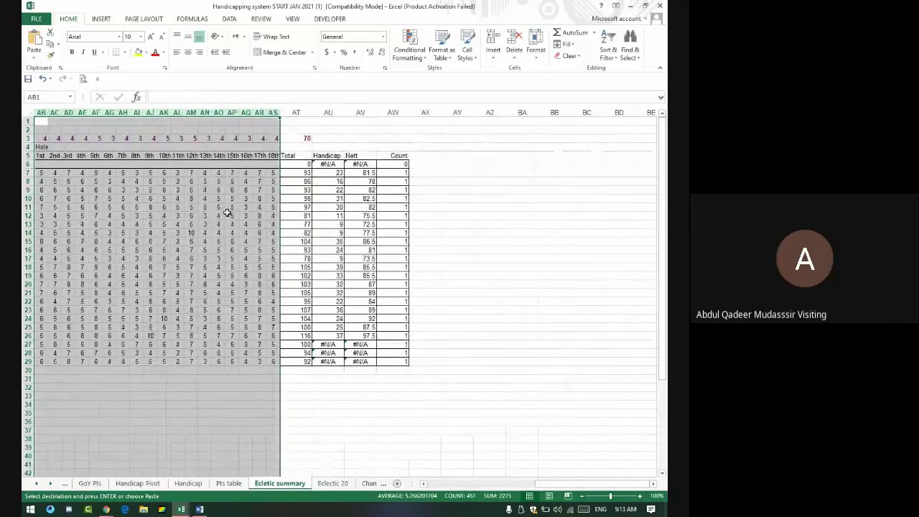
left_click(191, 198)
key("Left")
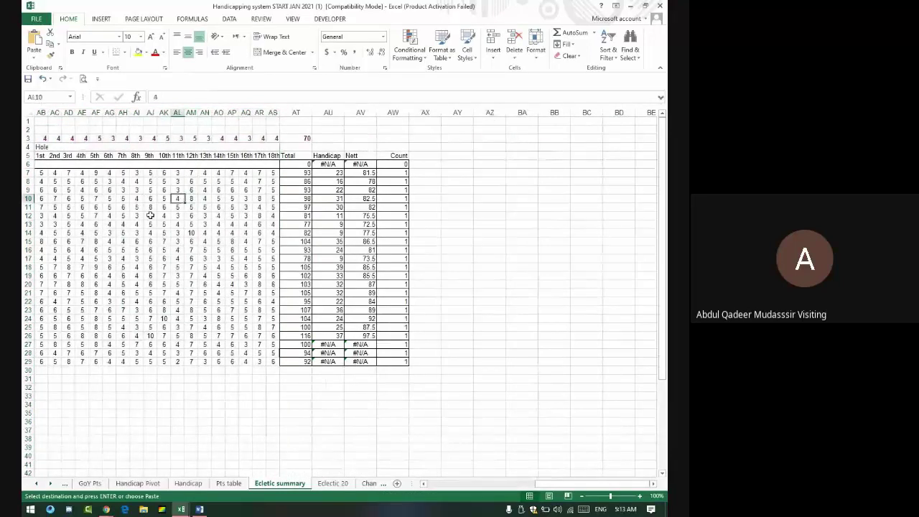
key("Home")
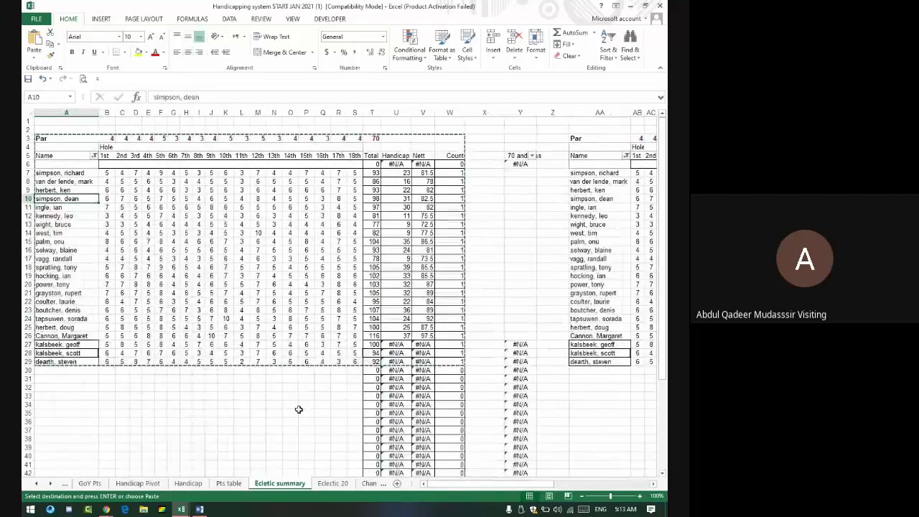
left_click(104, 174)
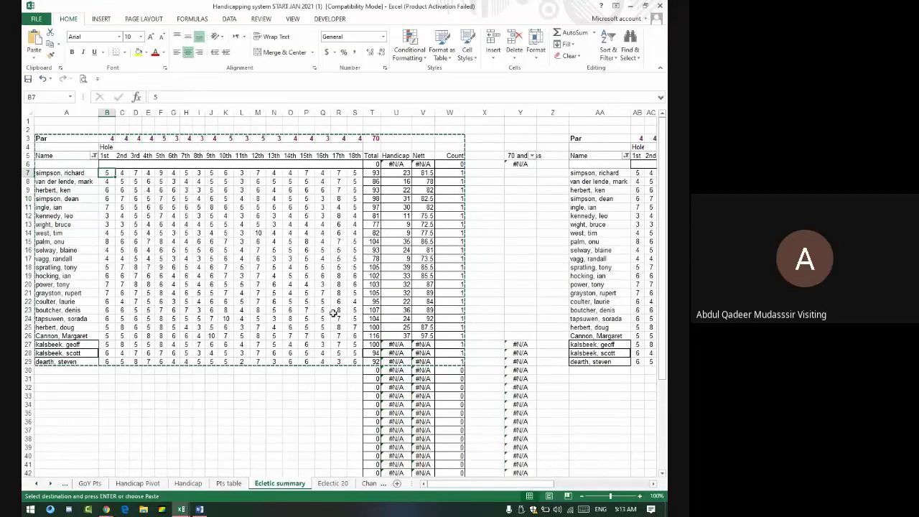
key("alt+Tab")
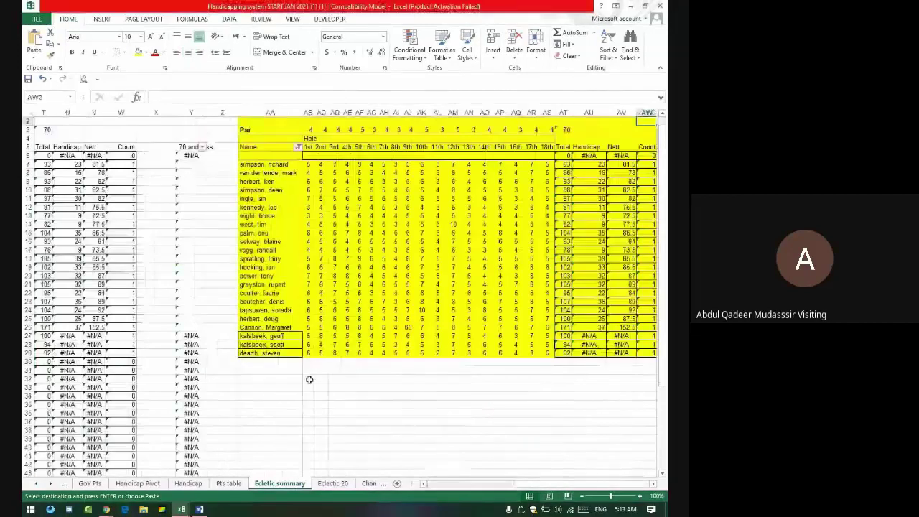
Step: Merge the AA32:AE37 block below the yellow table and enter the label 'Max'
left_click_drag(298, 378, 428, 424)
left_click(282, 51)
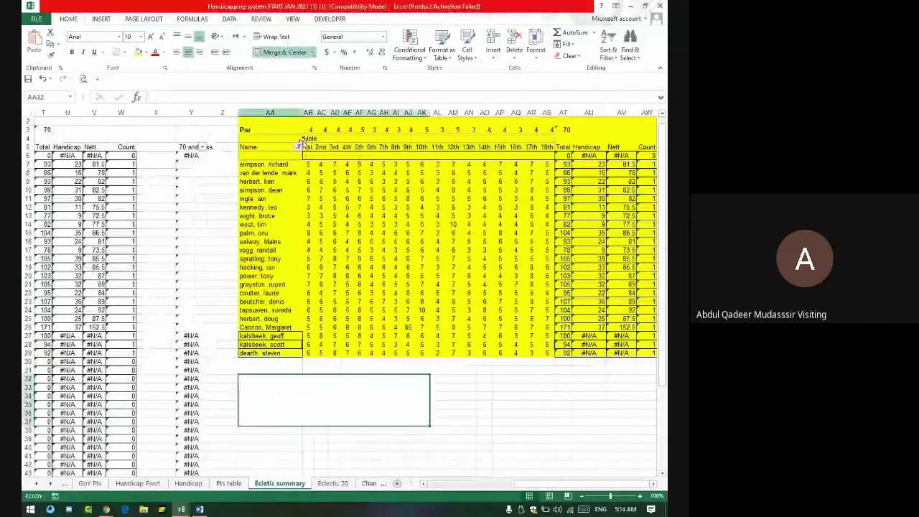
type("Ma")
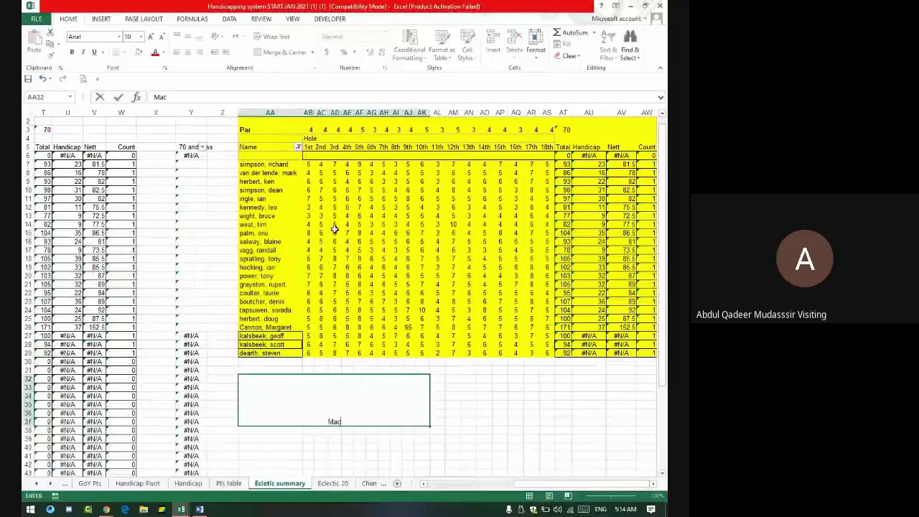
key("BackSpace")
type("x")
key("Up")
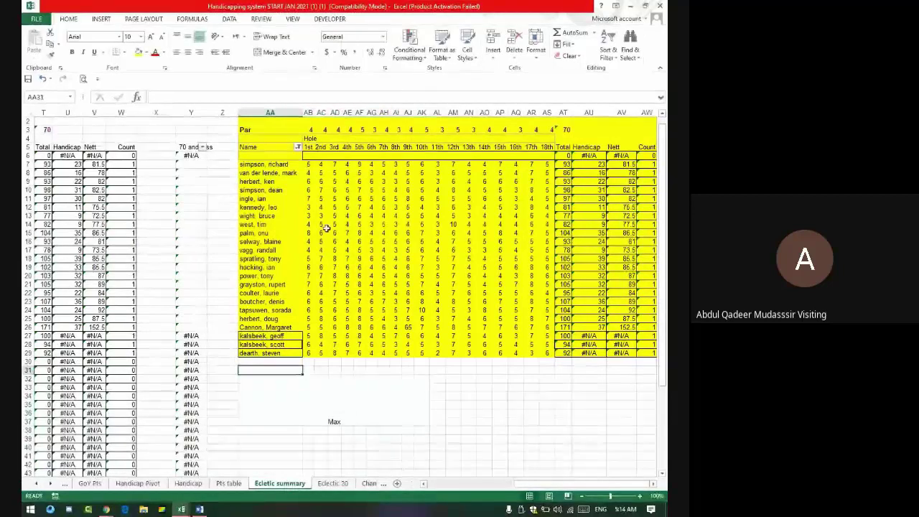
key("Down")
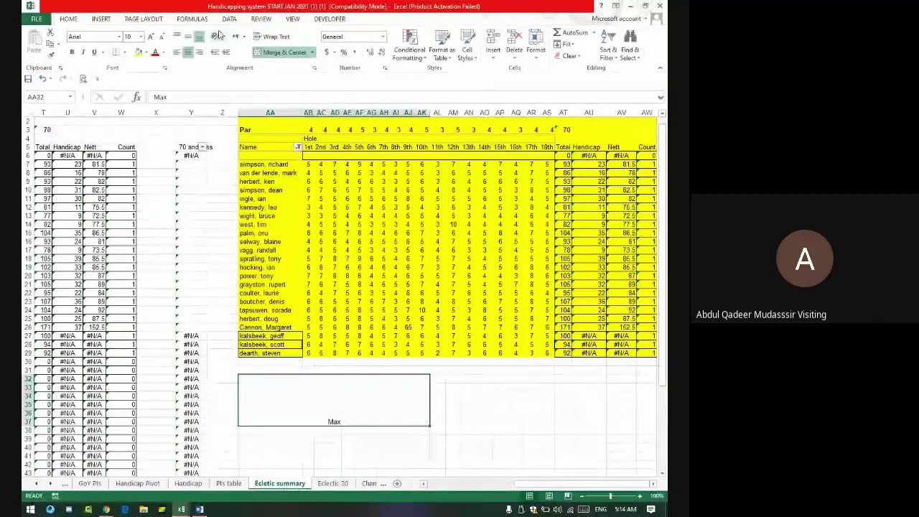
Step: Middle-align the Max label and enlarge it to 48 point
left_click(187, 36)
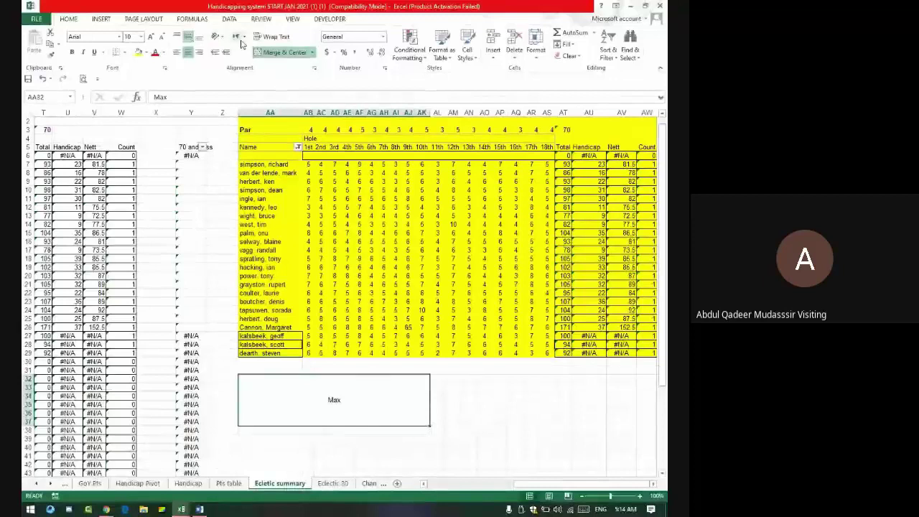
left_click(150, 37)
left_click(150, 37)
left_click(150, 38)
left_click(150, 38)
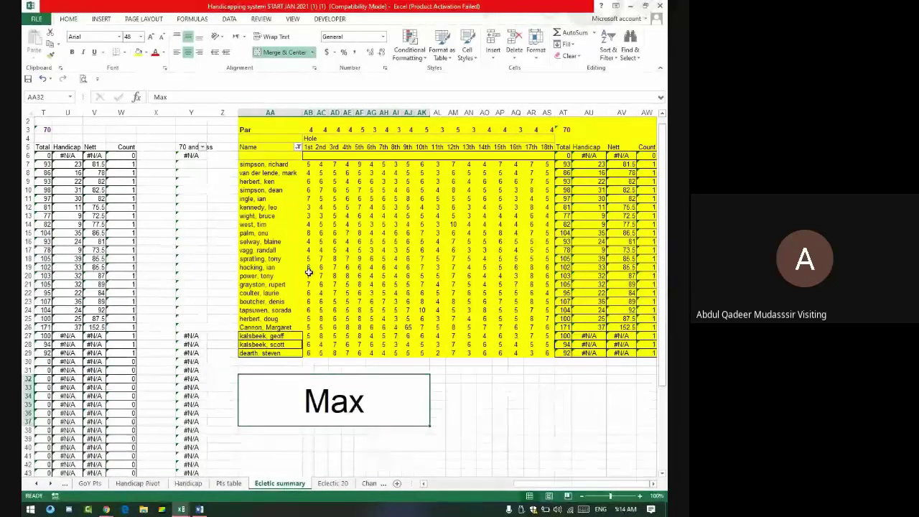
key("ctrl+Tab")
key("alt+Tab")
key("alt+Tab")
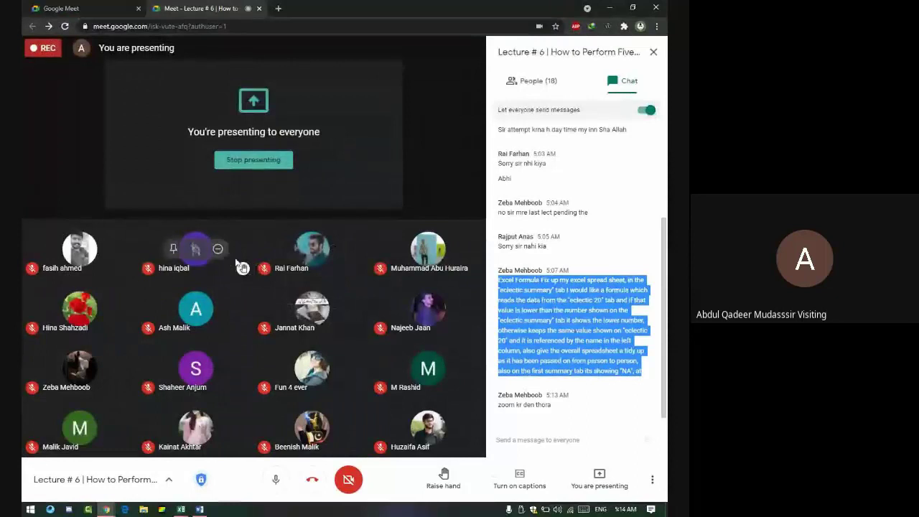
Step: Check the Meet participants list, then switch back to the Excel workbook
left_click(549, 82)
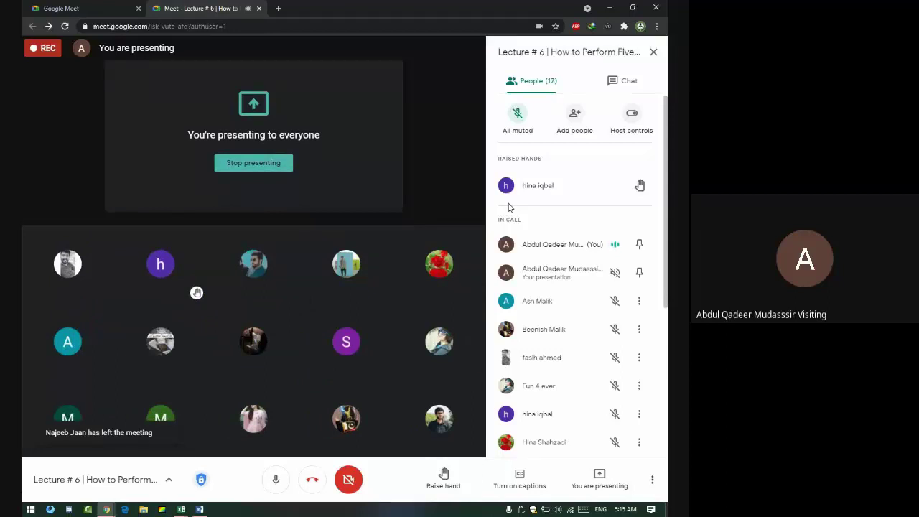
key("alt+Tab")
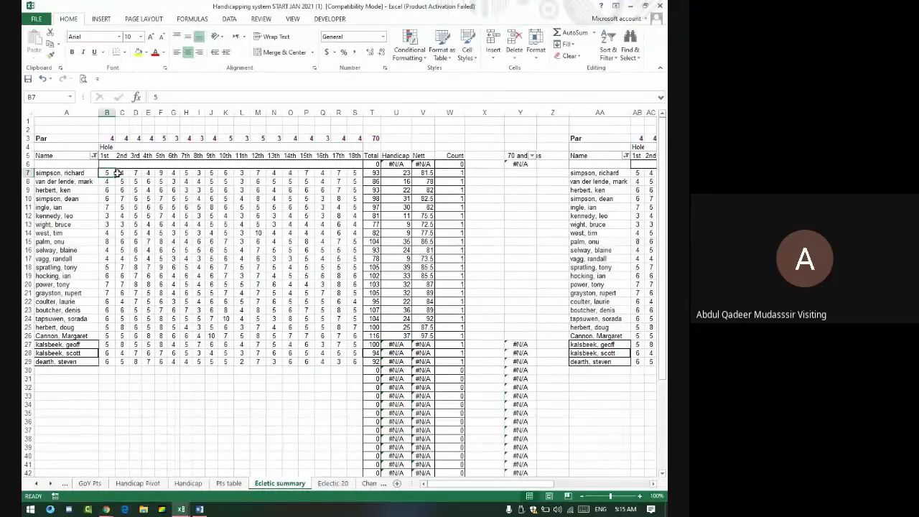
Step: Enter =MAX(AB7,'Eclectic 20'!C6) in cell B7
type("=")
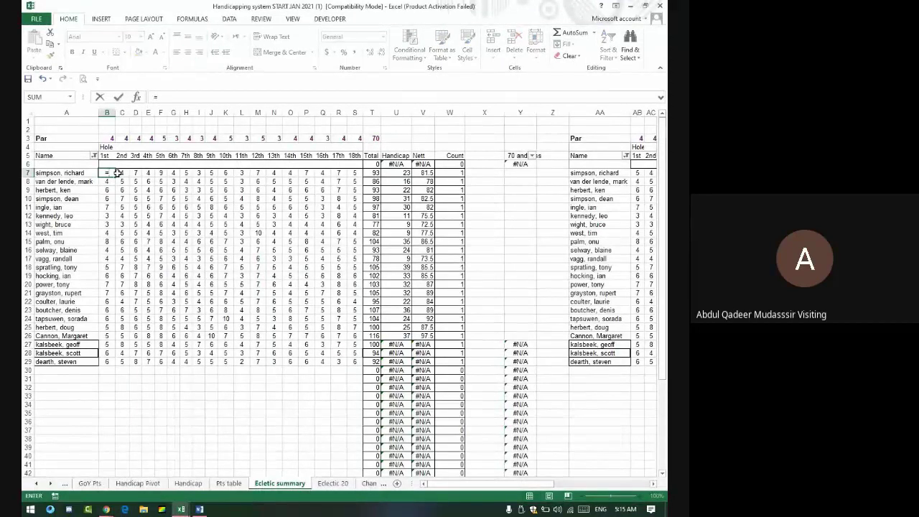
type("max")
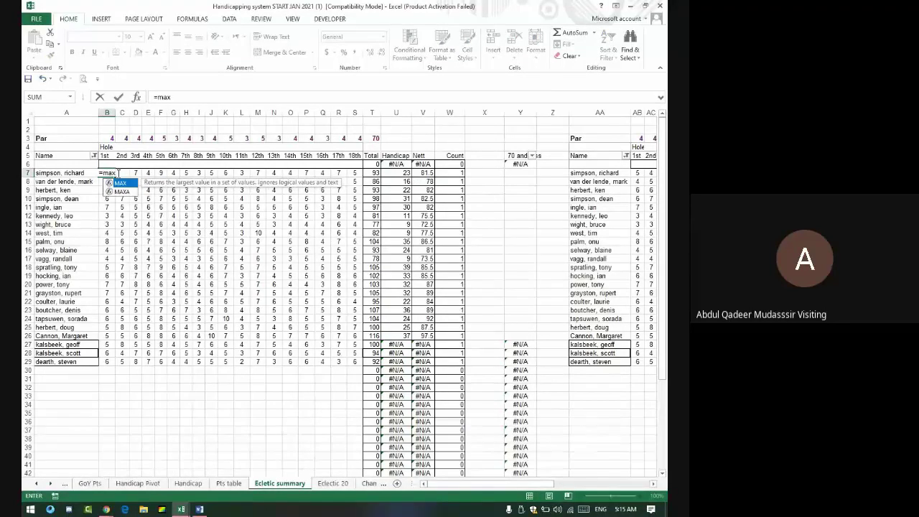
type("(")
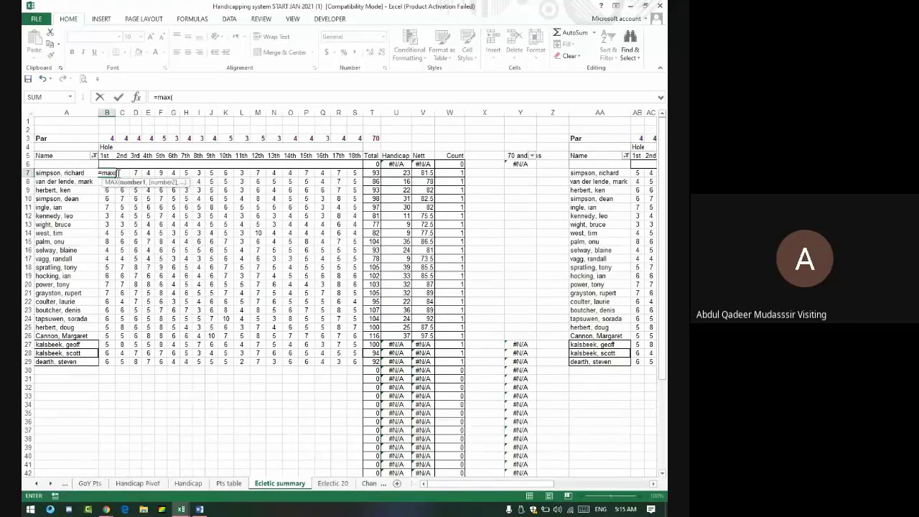
left_click(637, 172)
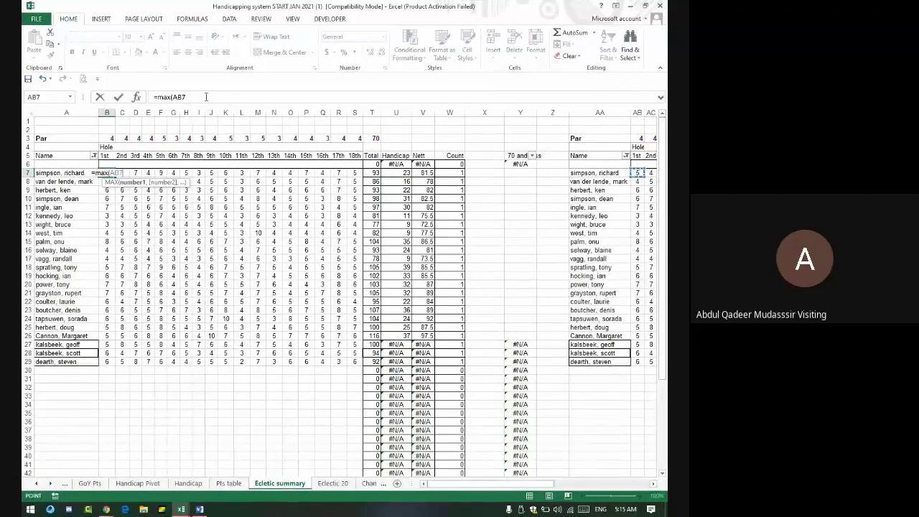
left_click(198, 96)
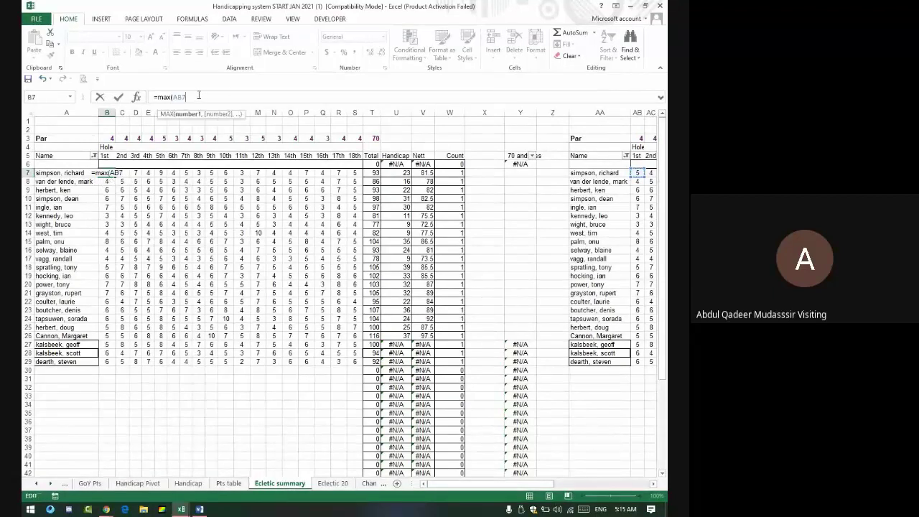
type(",")
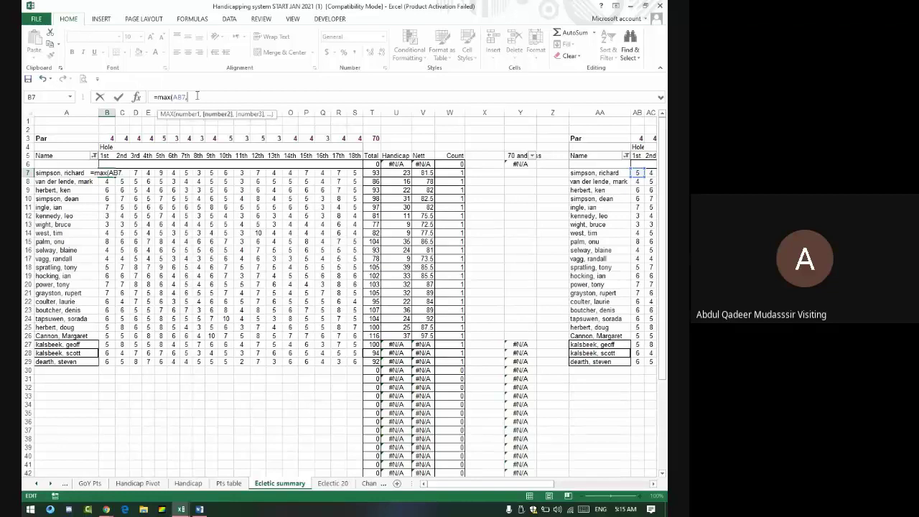
left_click(332, 483)
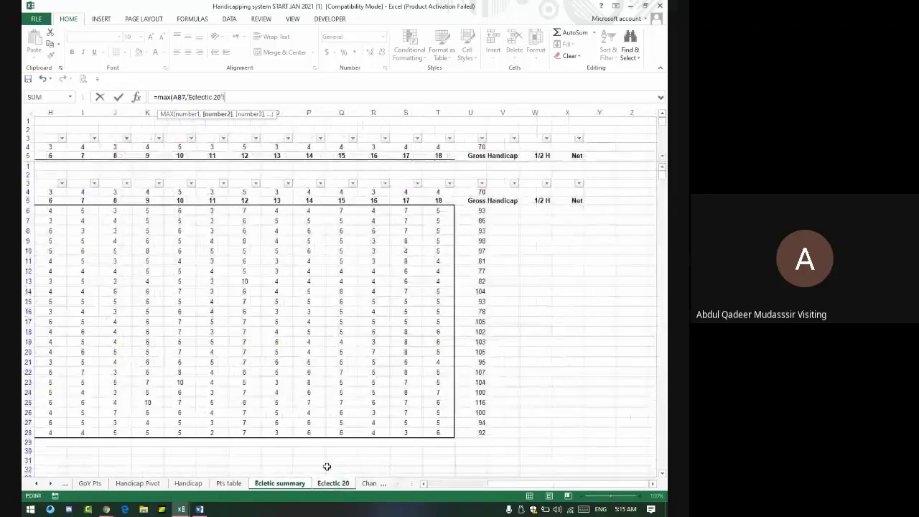
left_click_drag(465, 483, 280, 384)
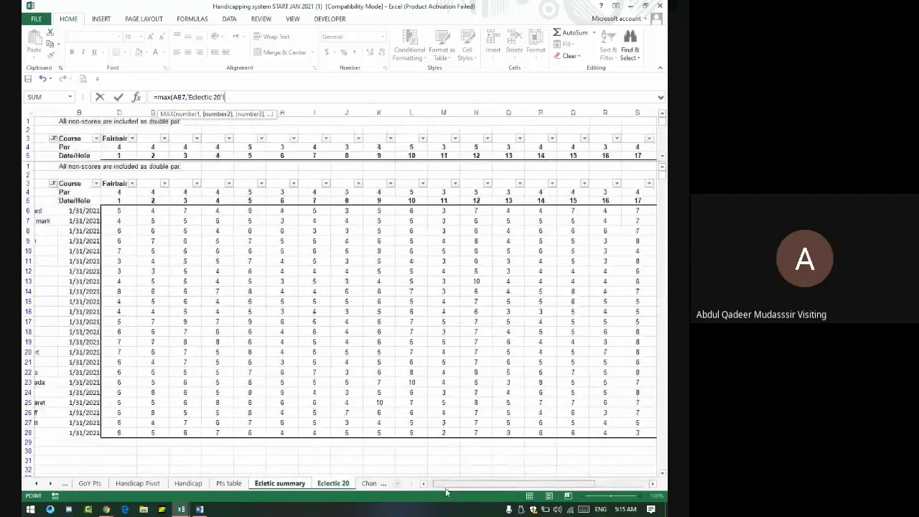
left_click(159, 209)
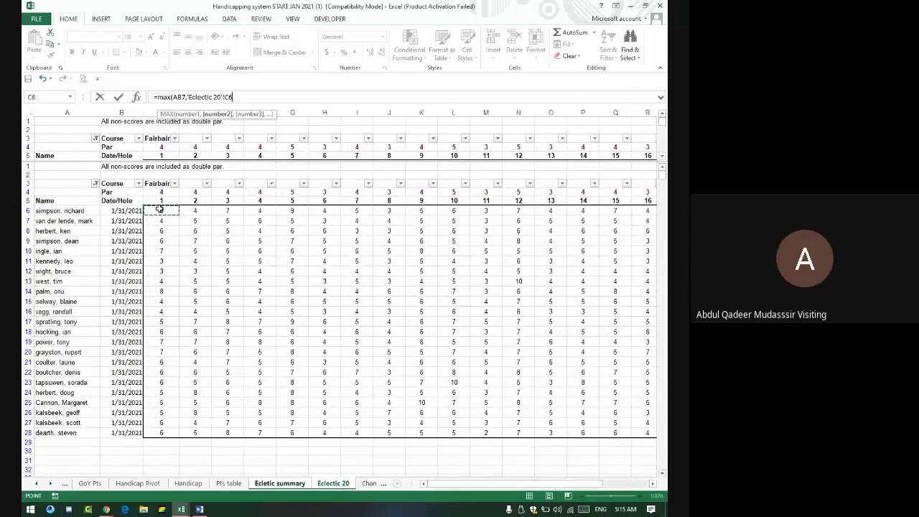
type(")")
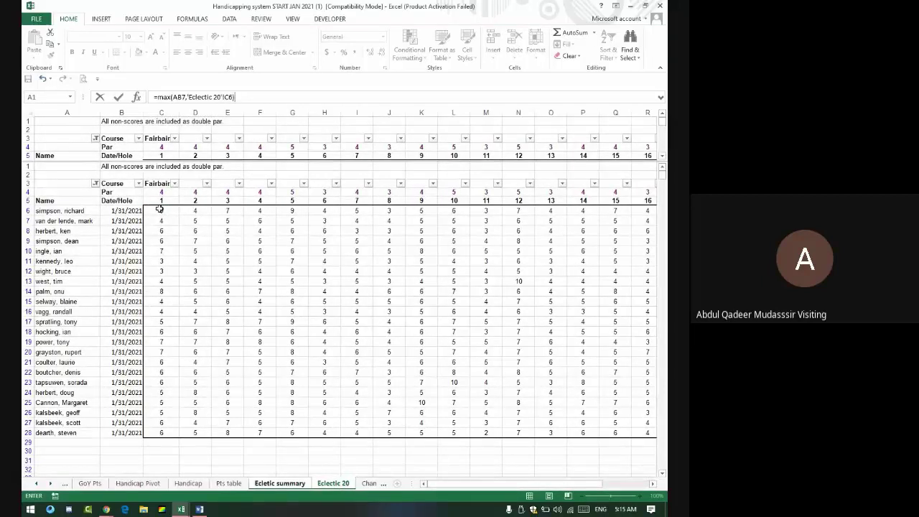
key("Return")
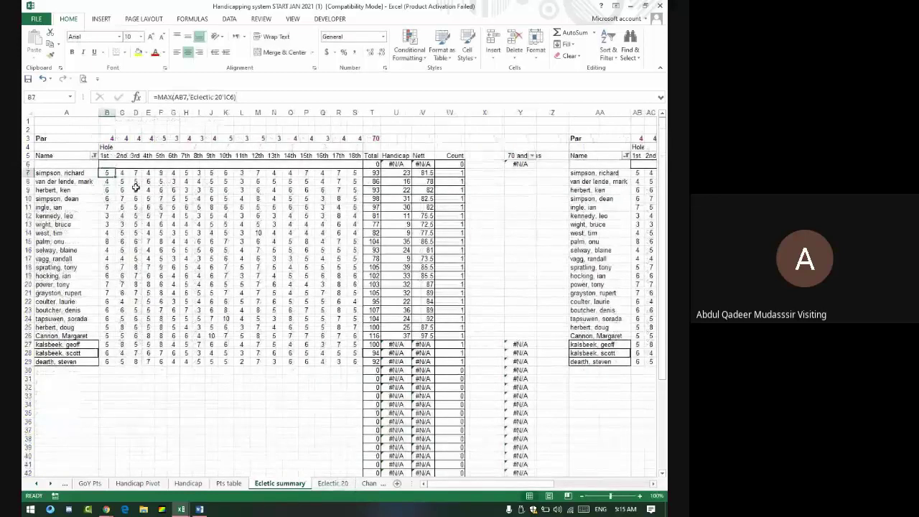
Step: Fill the MAX formula across B7:S29 and check the AB12 and AB8 scores
mouse_move(112, 177)
left_mouse_down()
mouse_move(356, 178)
mouse_move(351, 362)
left_mouse_up()
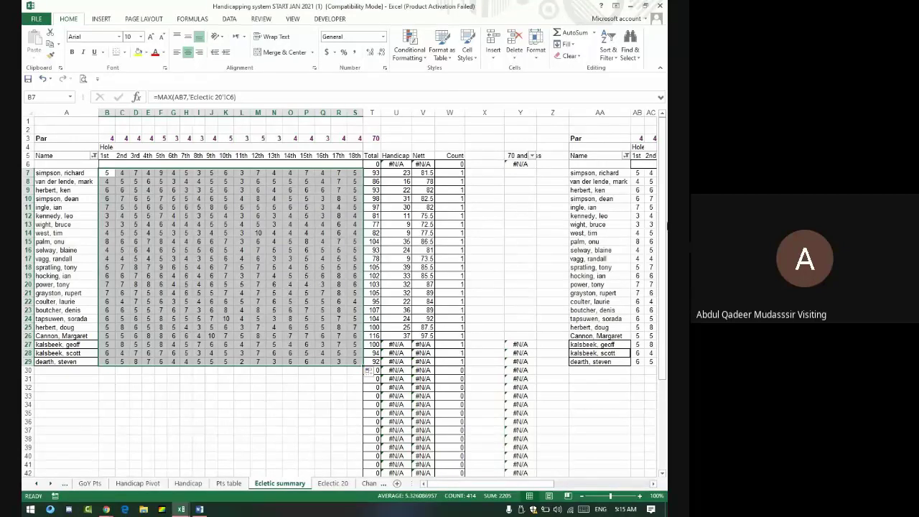
left_click(636, 216)
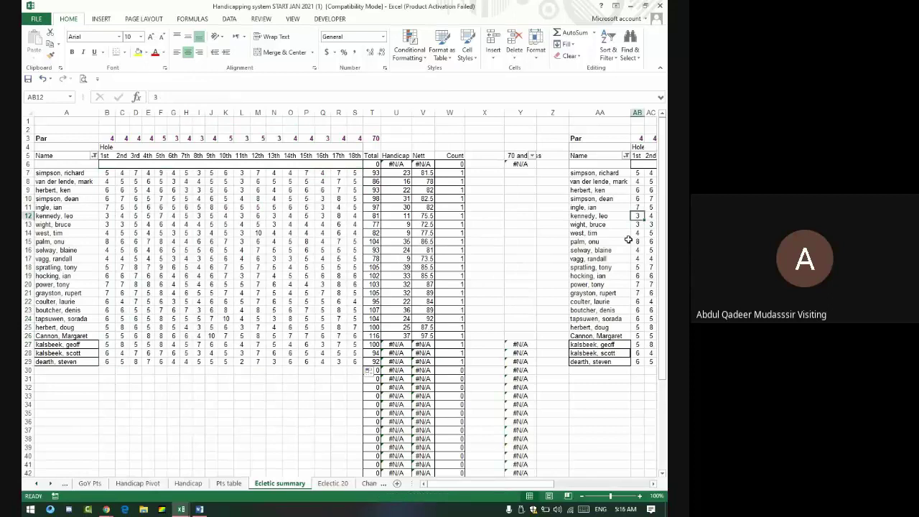
key("Up")
key("Up")
key("Up")
key("Up")
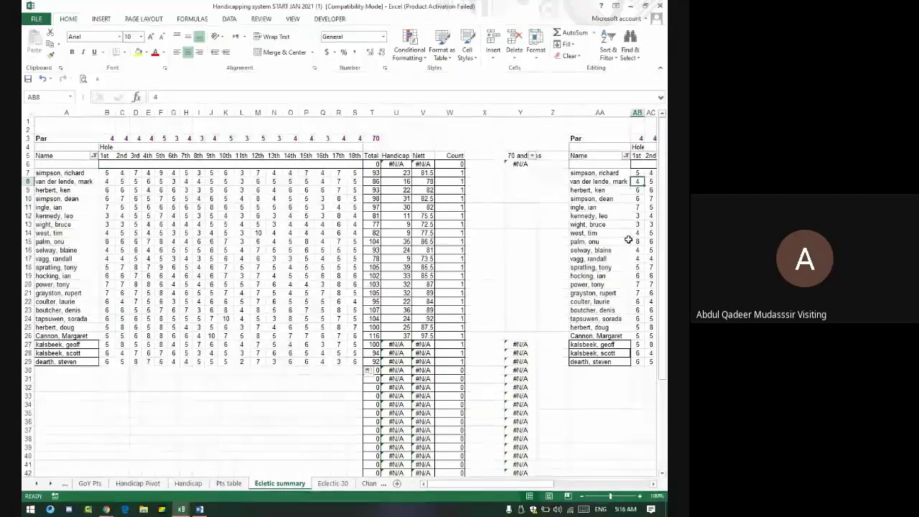
key("Up")
key("alt+Tab")
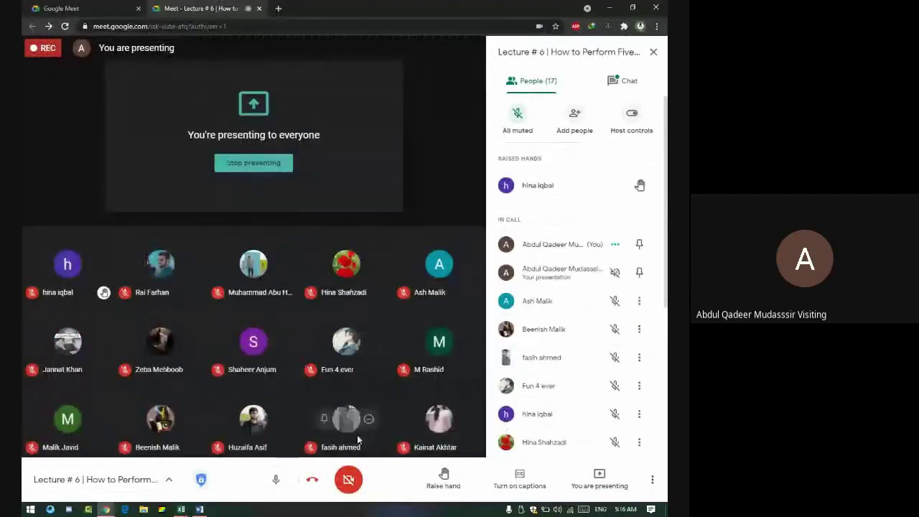
Step: Read the Meet chat and participants list, then restore the Excel workbook
mouse_move(58, 277)
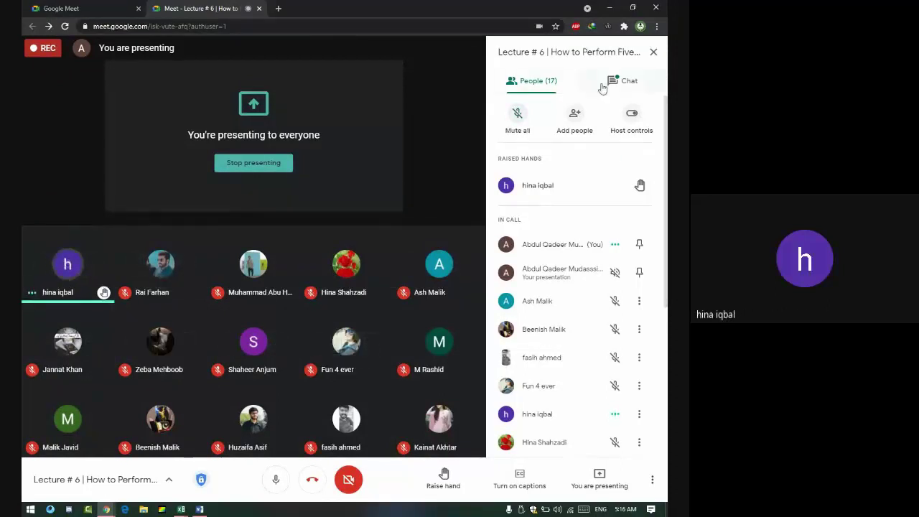
left_click(605, 85)
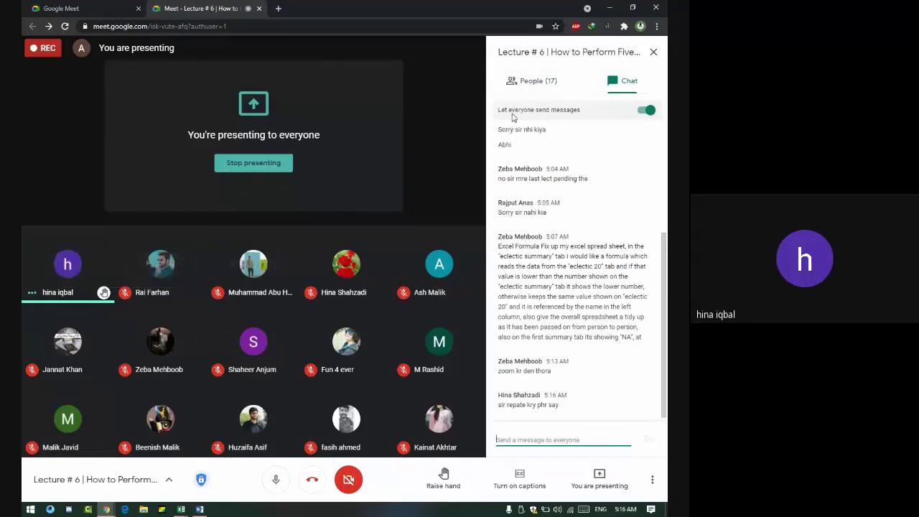
left_click(537, 81)
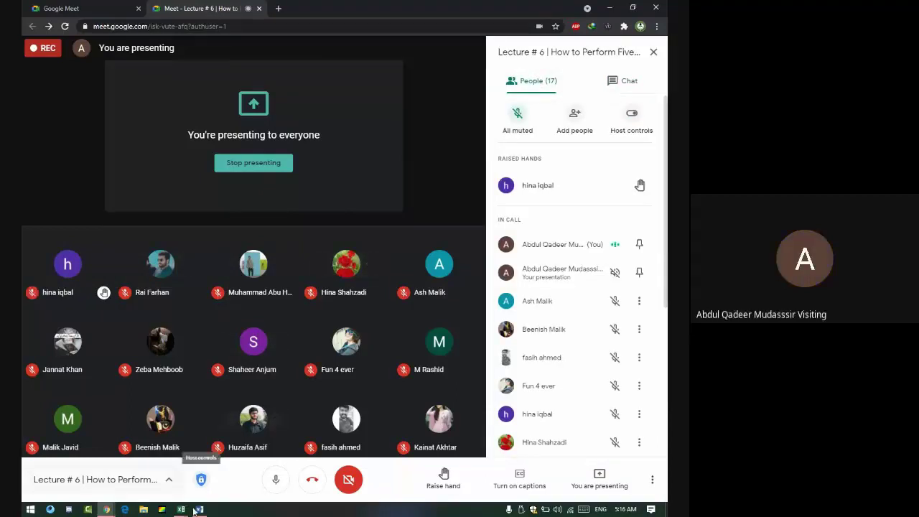
left_click(183, 511)
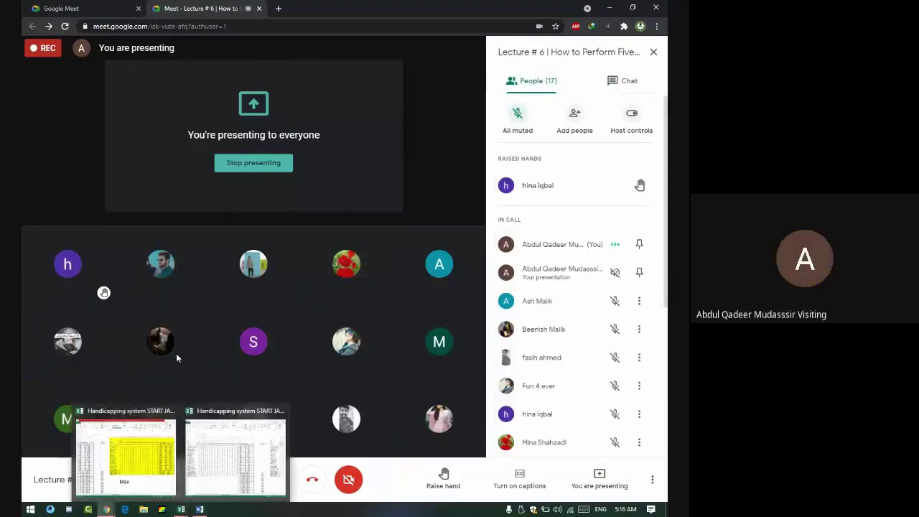
key("super")
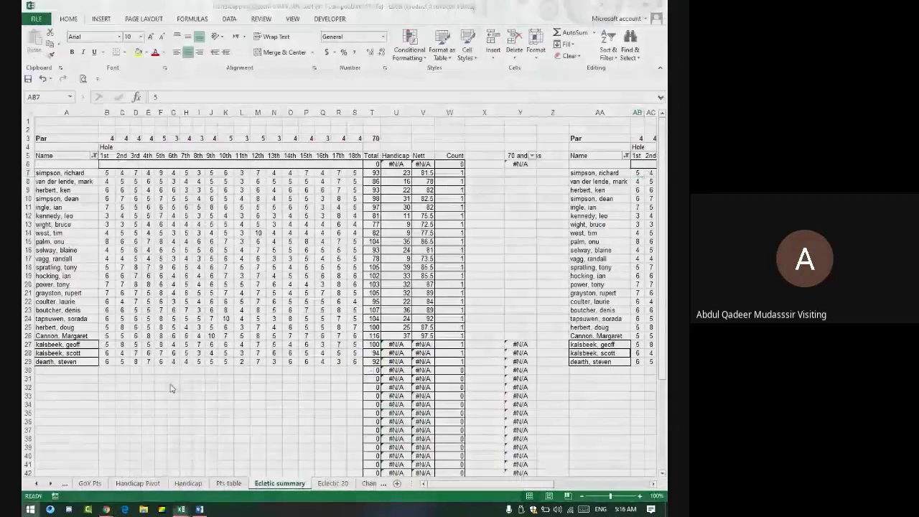
key("Escape")
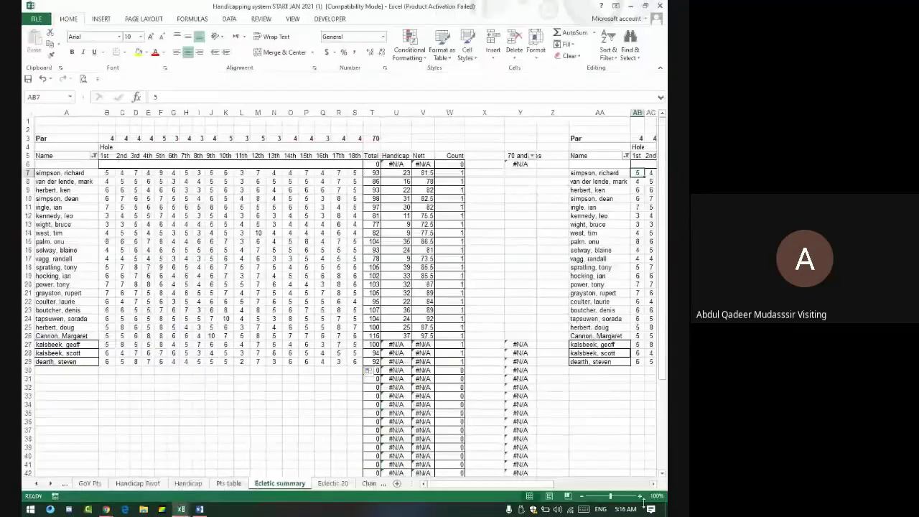
left_click(640, 496)
left_click(639, 496)
left_click(639, 496)
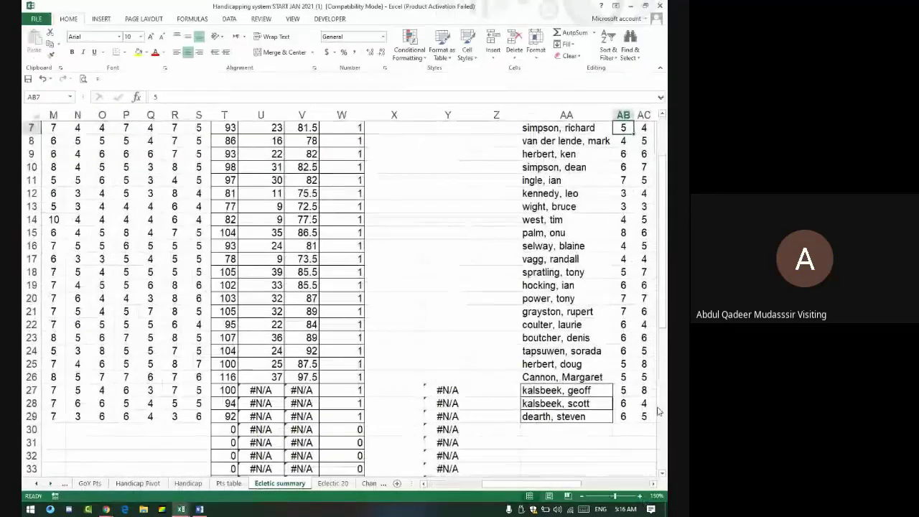
left_click_drag(541, 487, 474, 488)
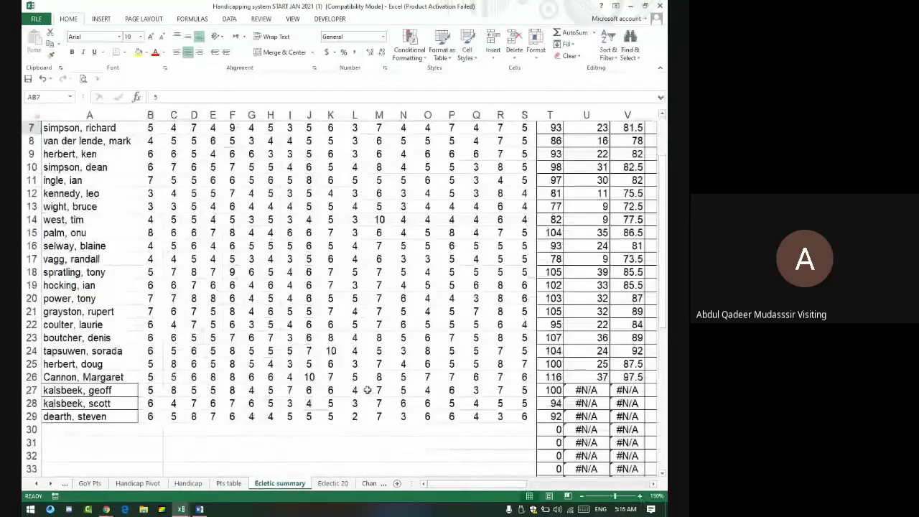
scroll(125, 182, "up", 2)
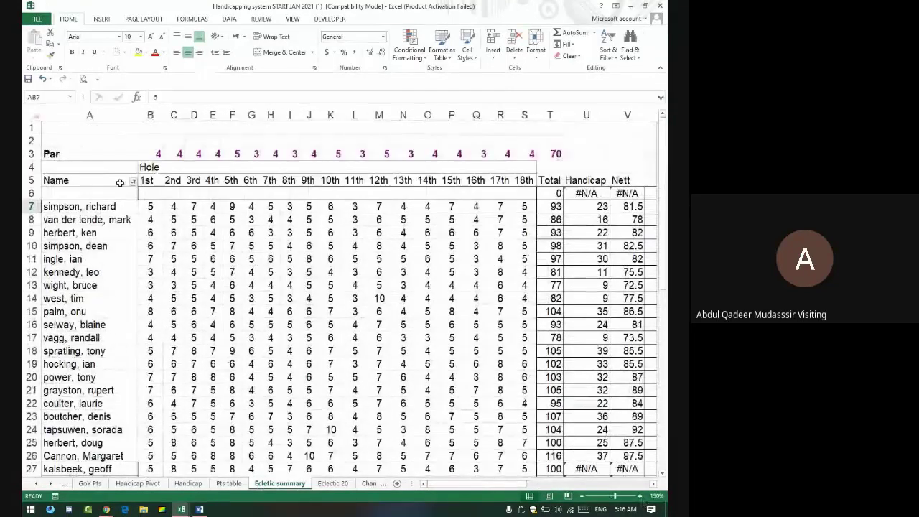
left_click_drag(74, 154, 552, 467)
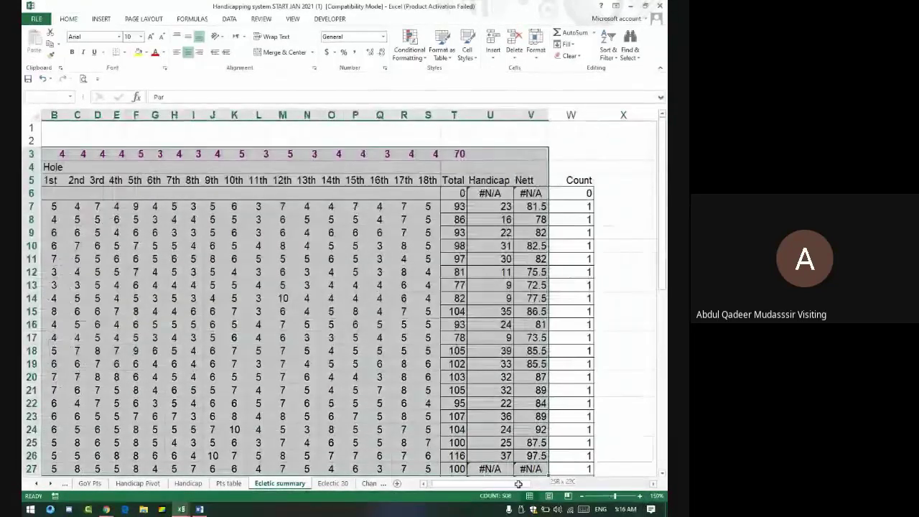
left_click_drag(552, 467, 566, 265)
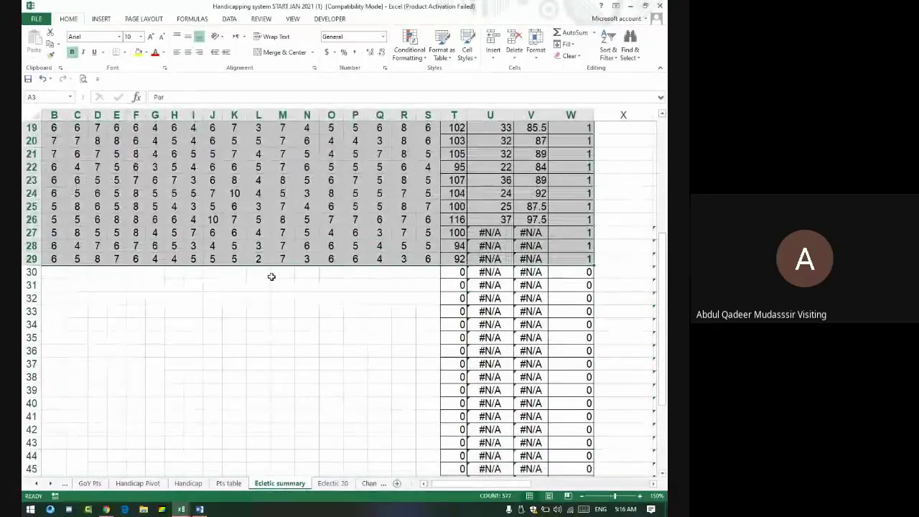
key("ctrl+c")
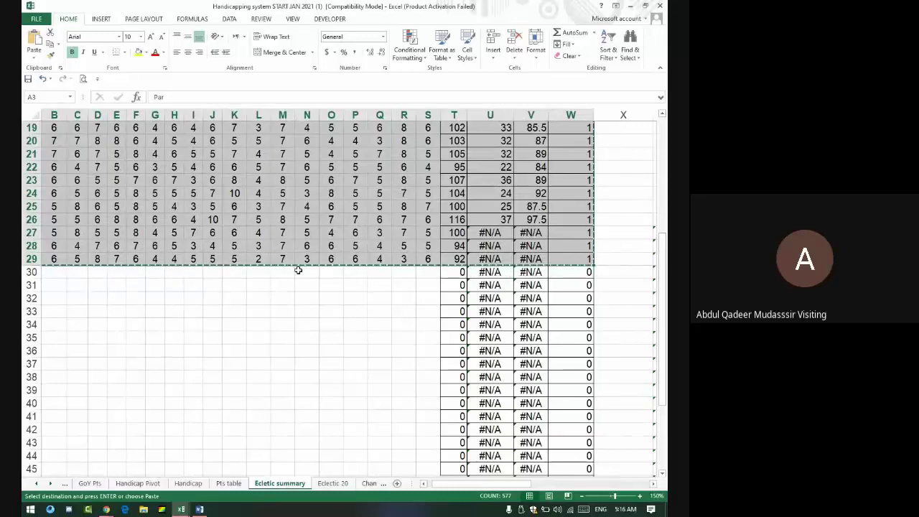
scroll(560, 231, "up", 5)
scroll(560, 230, "up", 1)
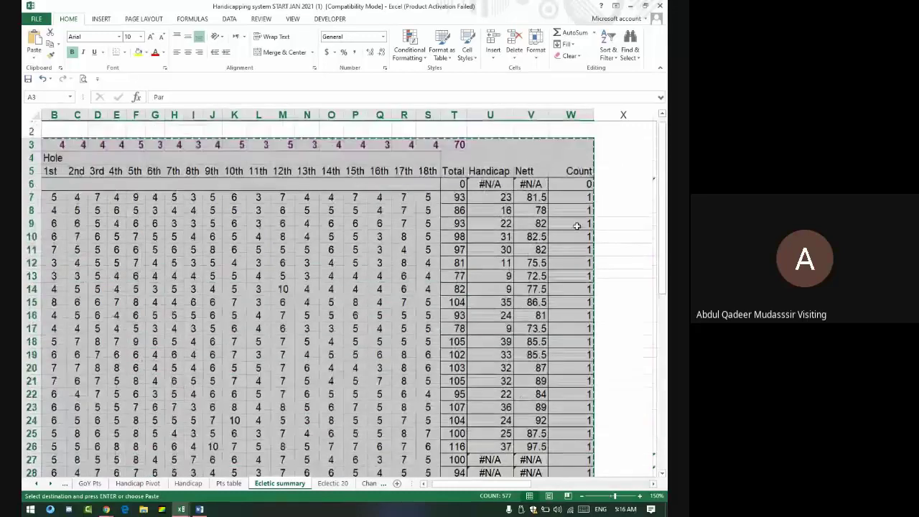
key("Right")
key("Right")
key("Right")
key("Right")
key("Right")
key("Right")
key("Right")
key("Right")
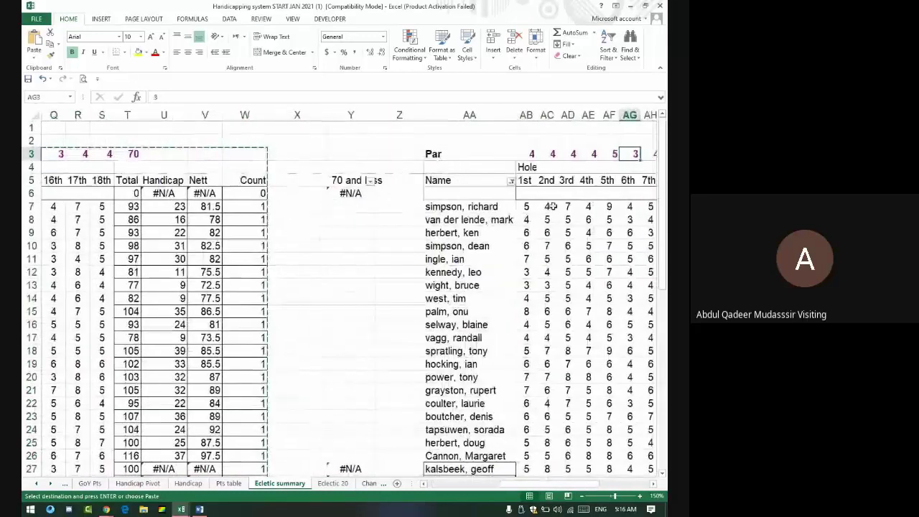
left_click(453, 154)
key("ctrl+a")
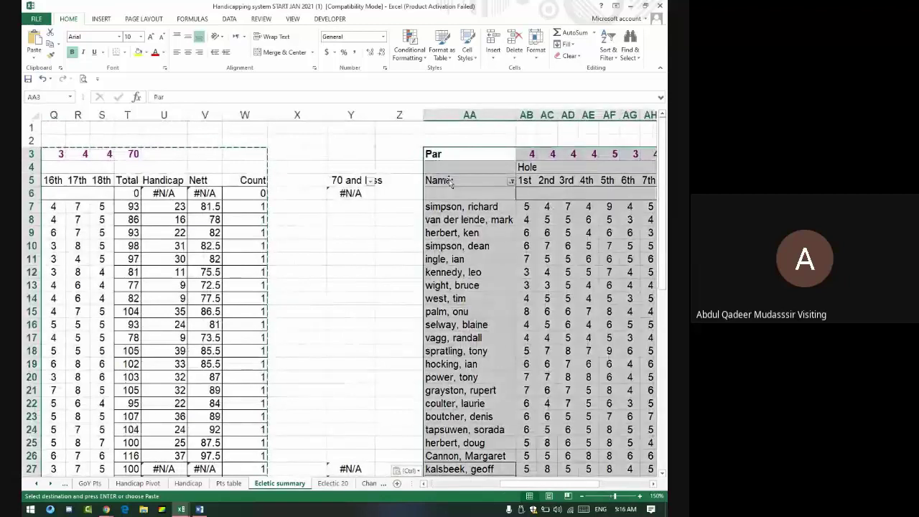
key("ctrl+v")
key("ctrl+z")
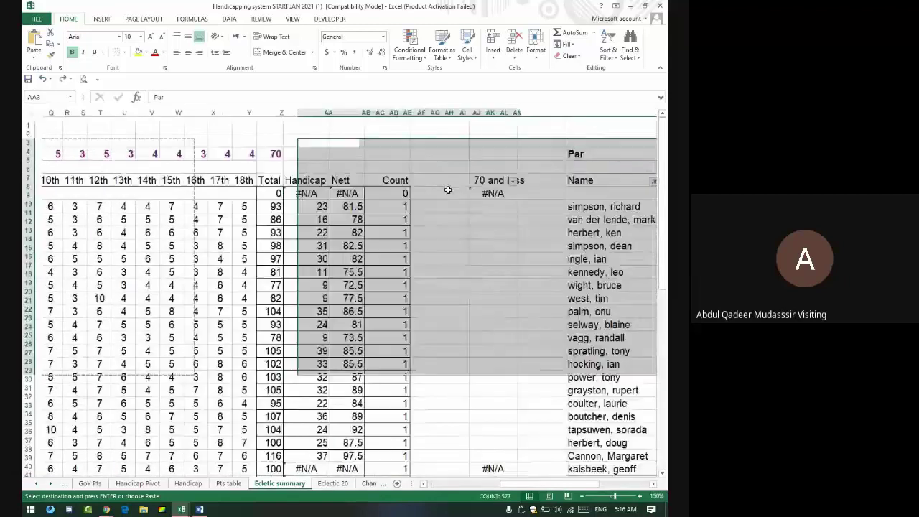
key("Left")
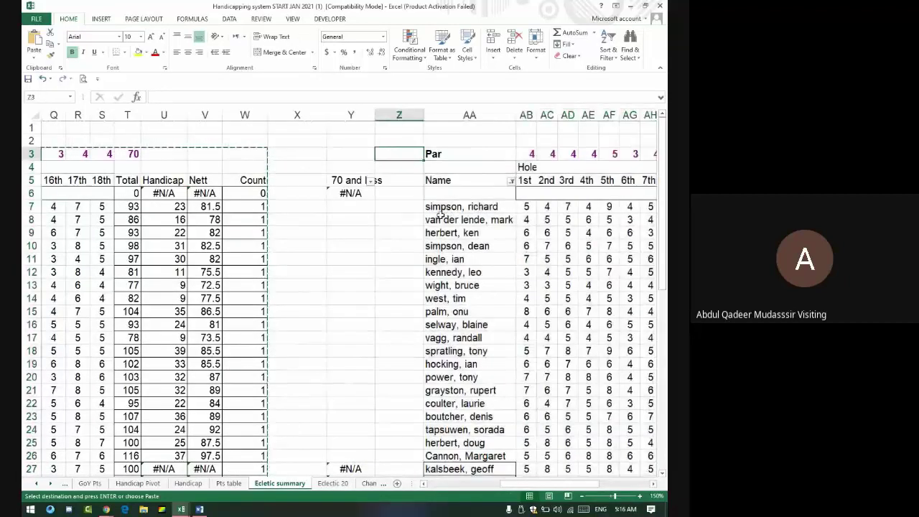
key("Left")
key("Left")
key("Left")
key("Left")
key("Left")
key("Left")
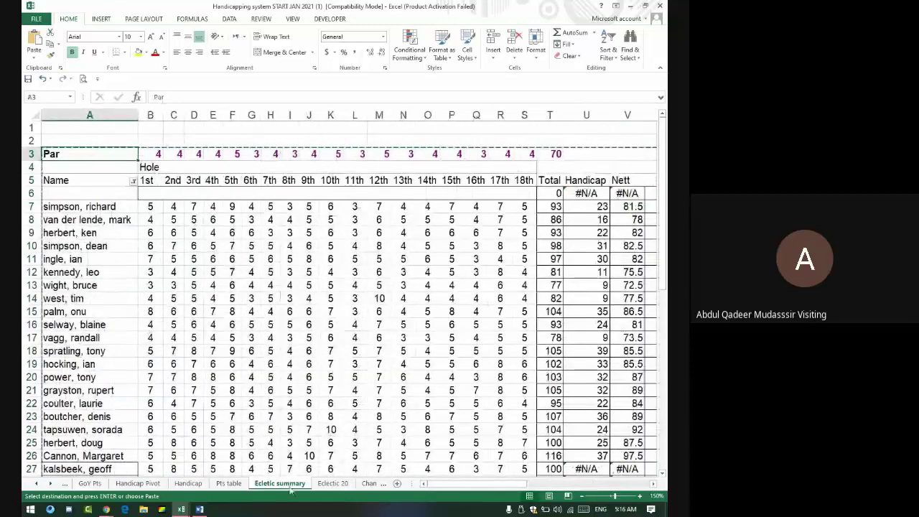
Step: Enter =MAX(AB7,'Eclectic 20'!C6) in cell B7 of Eclectic summary
left_click(153, 208)
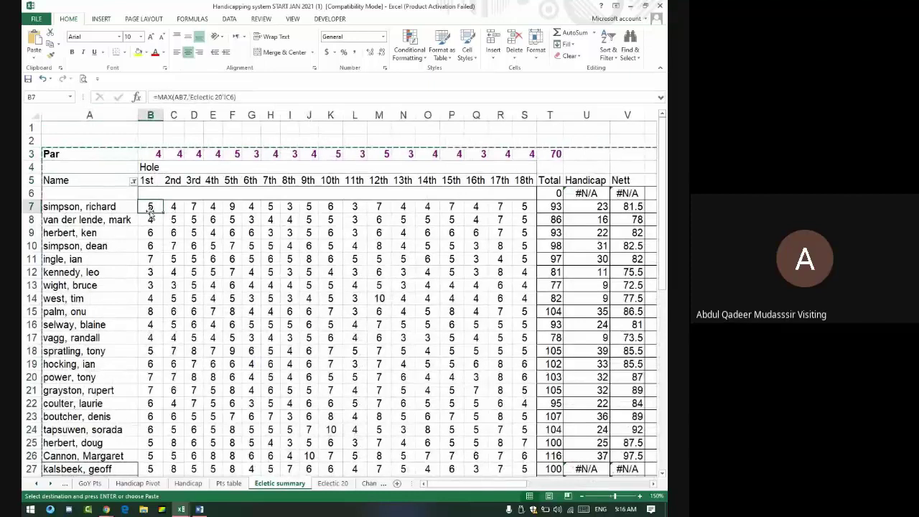
type("=")
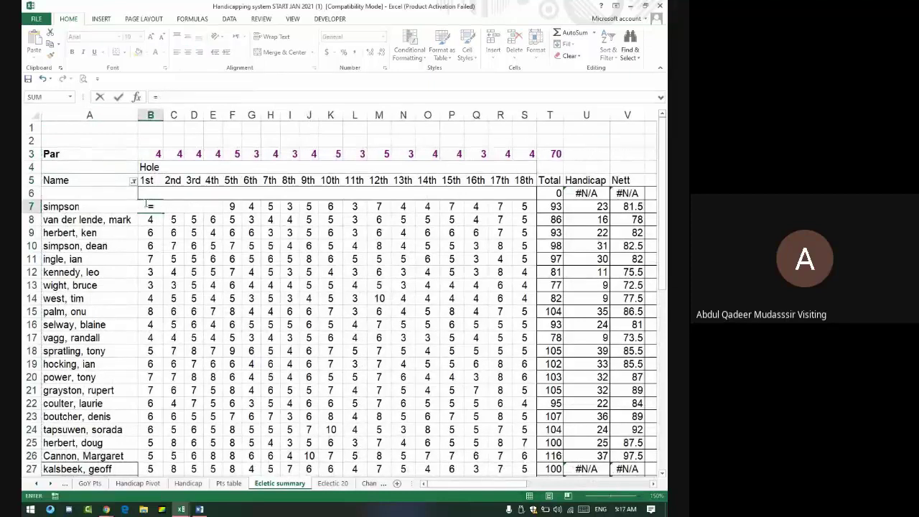
type("ma")
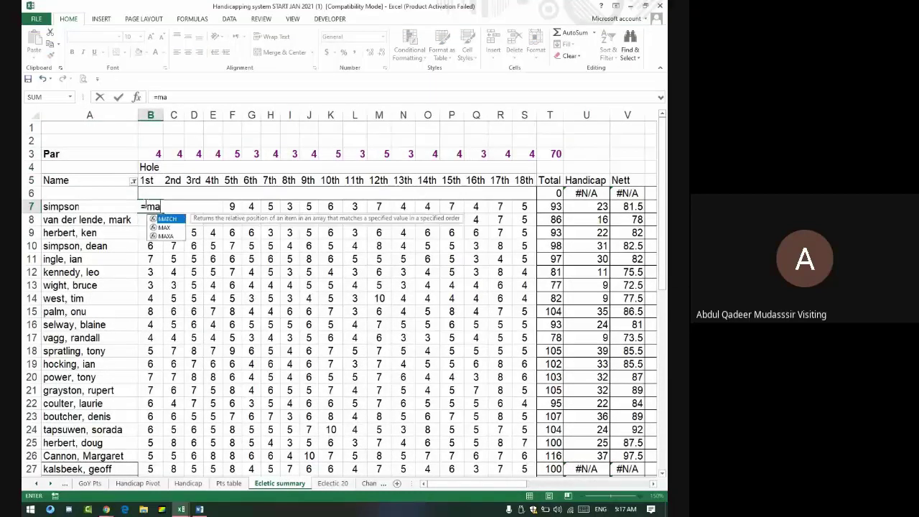
type("x(")
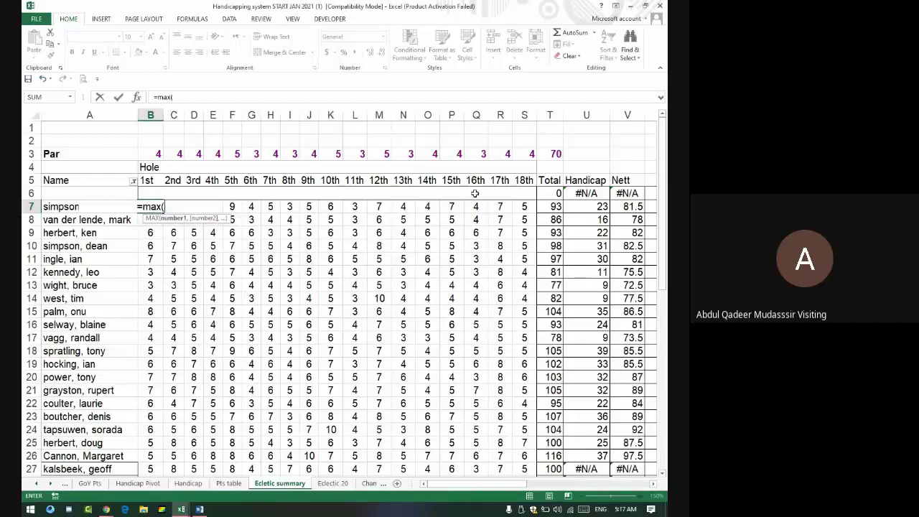
left_click(451, 206)
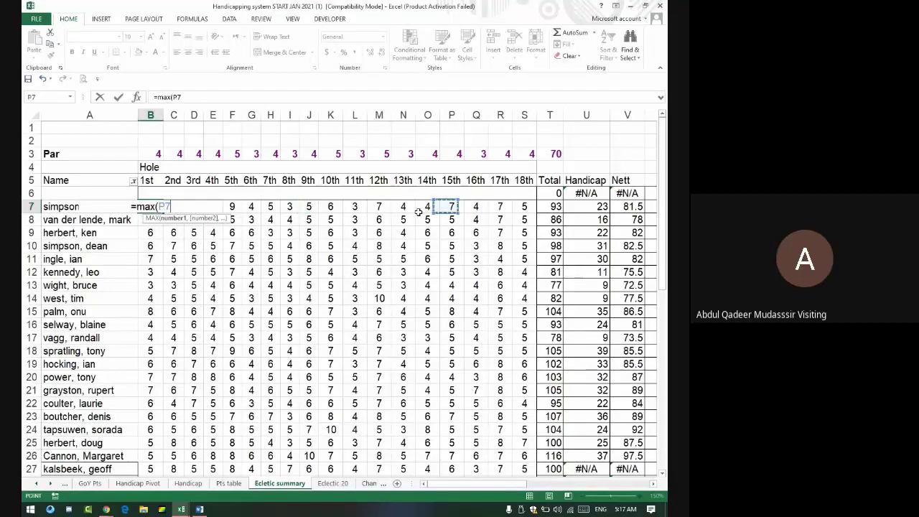
key("Right")
key("Right")
key("Right")
key("Left")
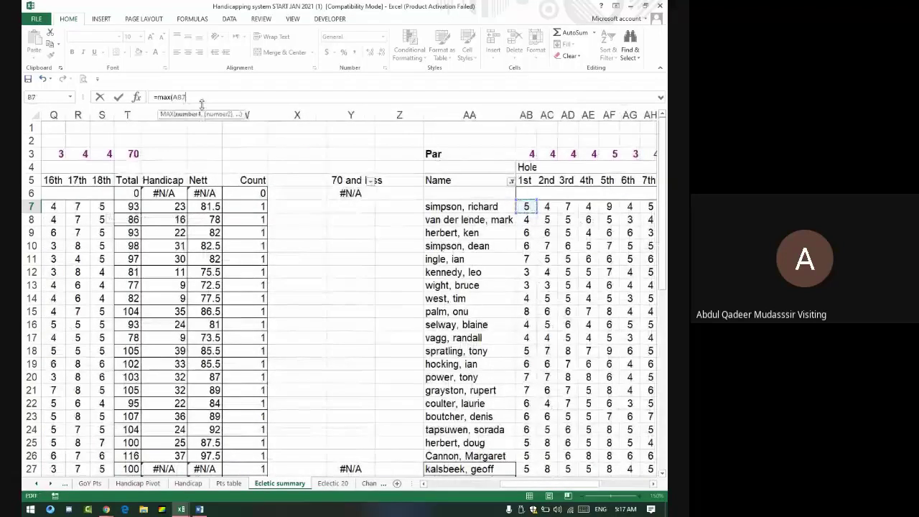
type(",")
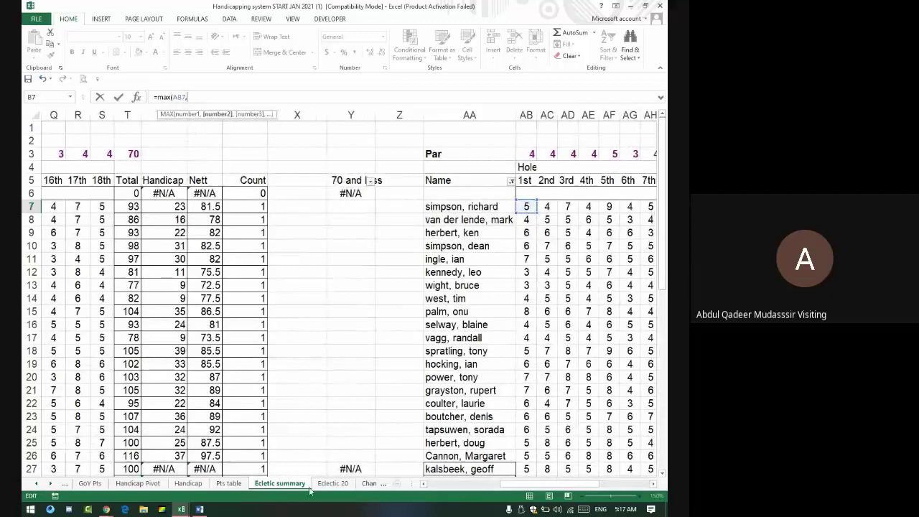
left_click(333, 483)
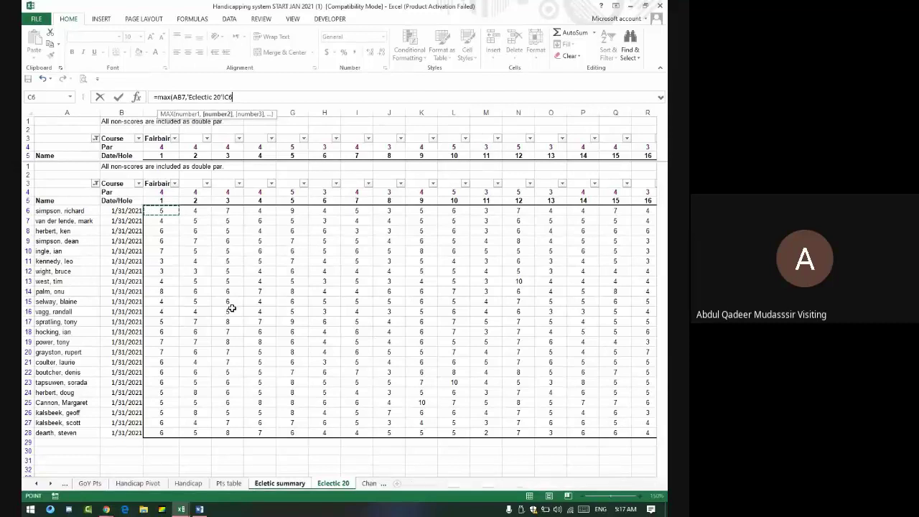
key("Return")
Step: Admit the waiting participant to the meeting and return to the workbook
key("alt+Tab")
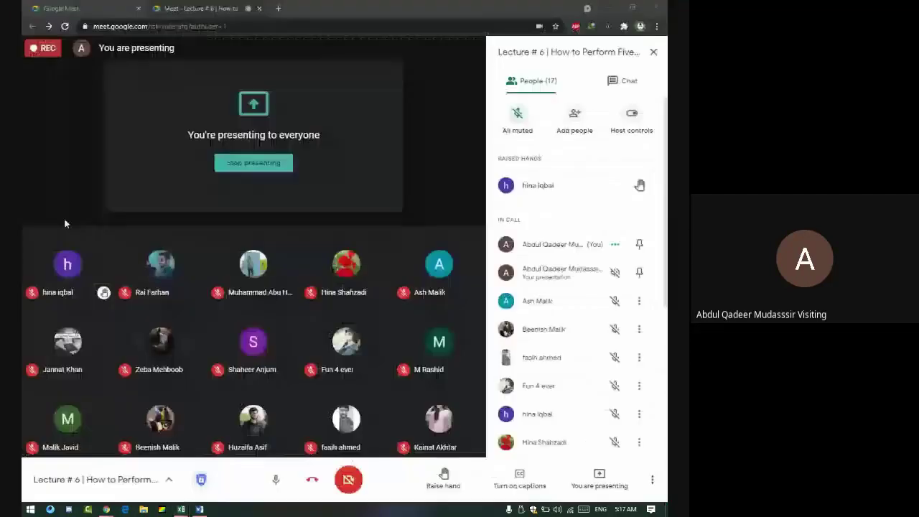
left_click(442, 97)
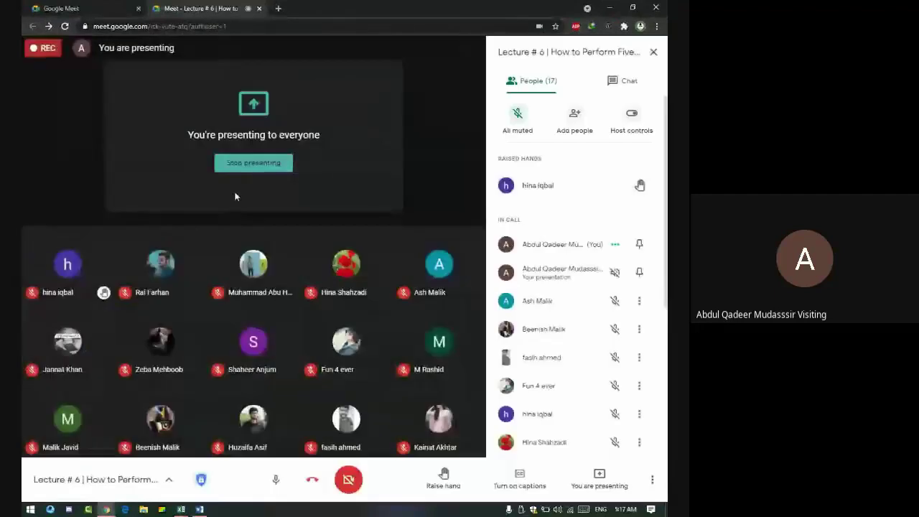
key("alt+Tab")
Step: Fill the B7 MAX formula across to S7 and down to row 29
left_click(55, 205)
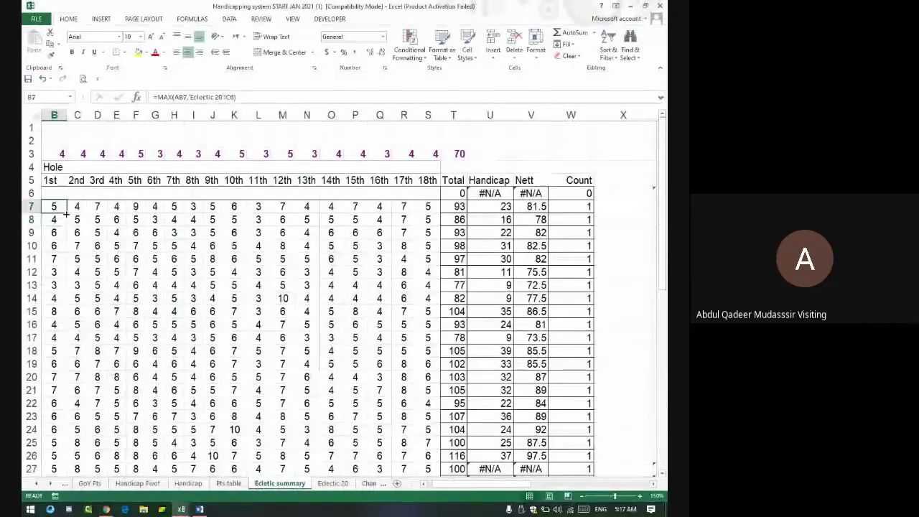
left_click_drag(67, 213, 436, 201)
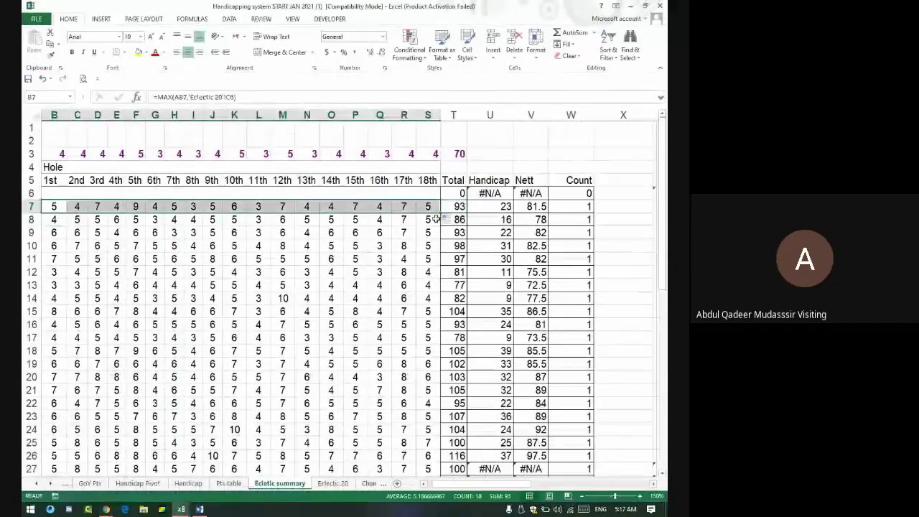
mouse_move(440, 212)
left_mouse_down()
mouse_move(430, 468)
mouse_move(428, 406)
left_mouse_up()
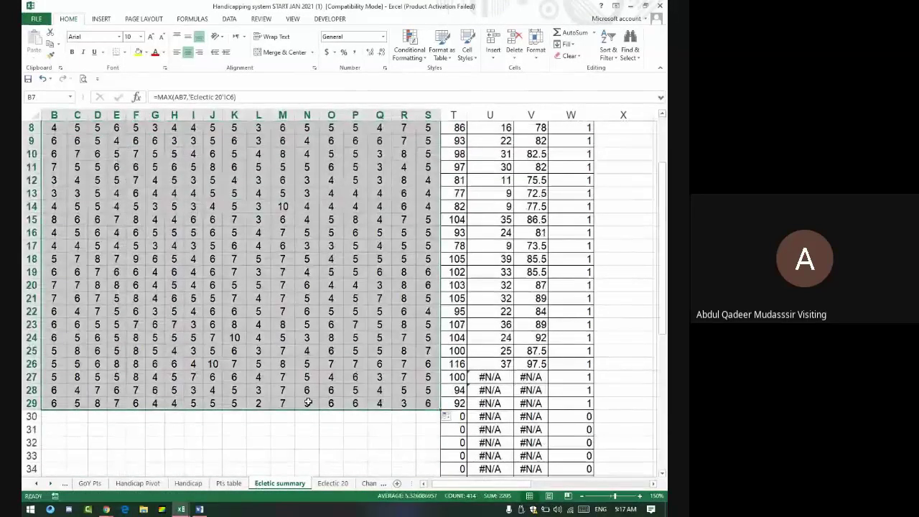
key("Right")
Step: Inspect the source score in AC7, then bring up the Eclectic 20 sheet
key("Right")
key("Right")
key("Right")
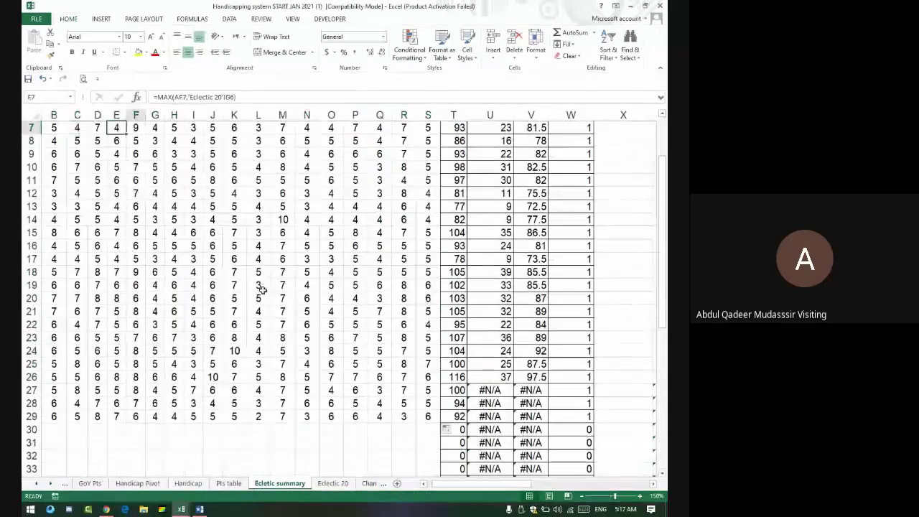
key("Right")
key("Right")
key("Right")
key("Right")
key("Right")
key("Right")
key("Left")
key("Left")
key("Left")
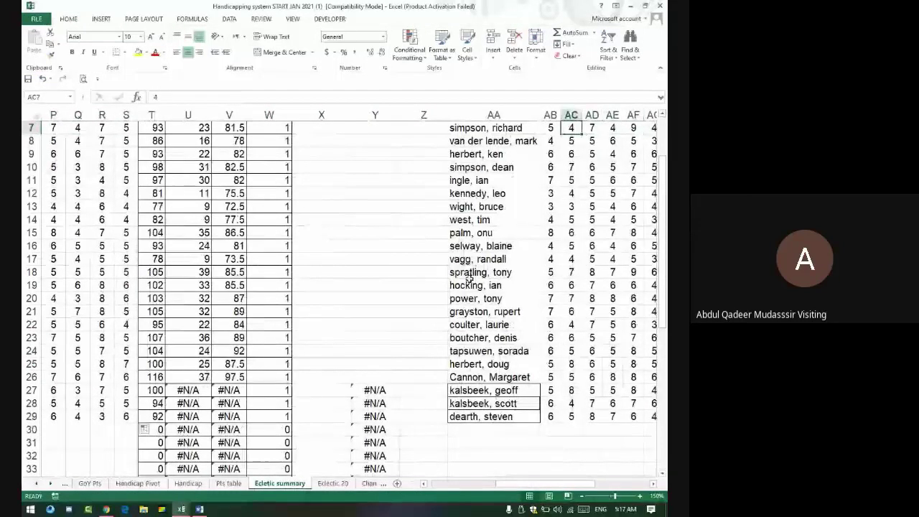
key("Left")
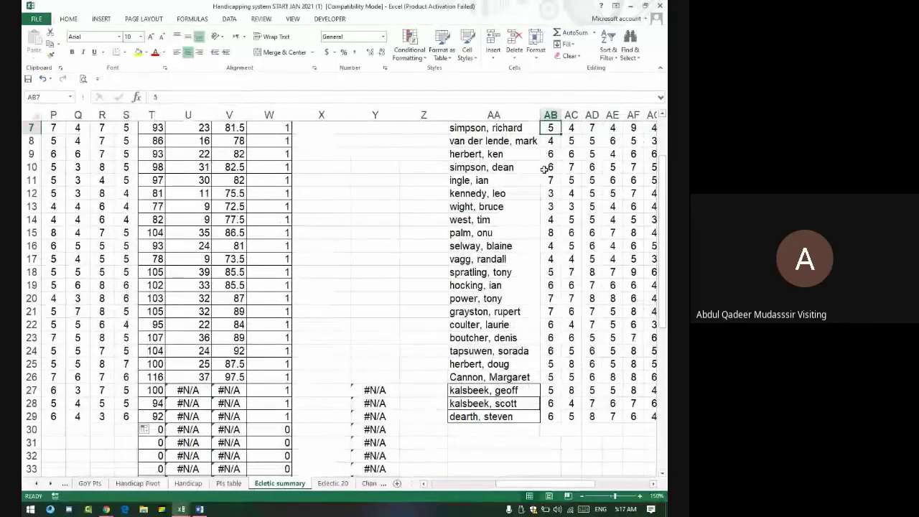
left_click(333, 483)
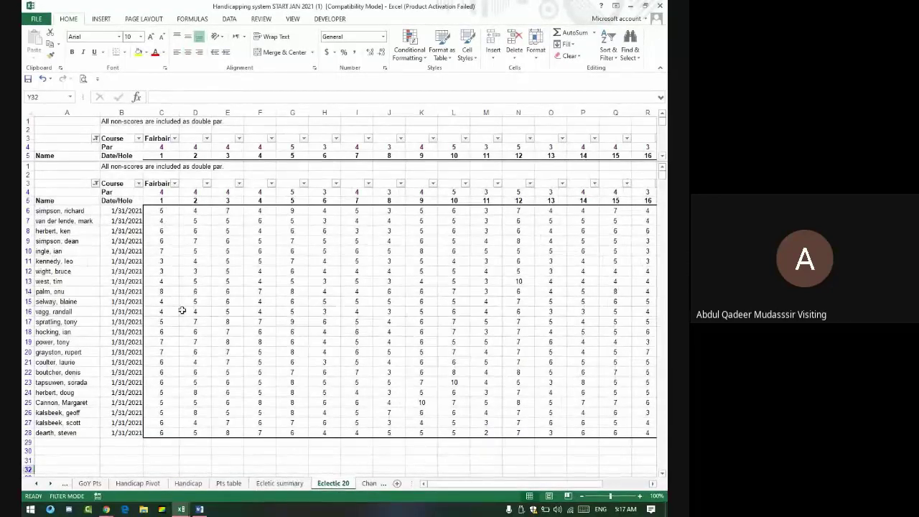
Step: Enter a test score of 6 in the row 6 first-hole cell on Eclectic 20
left_click(165, 211)
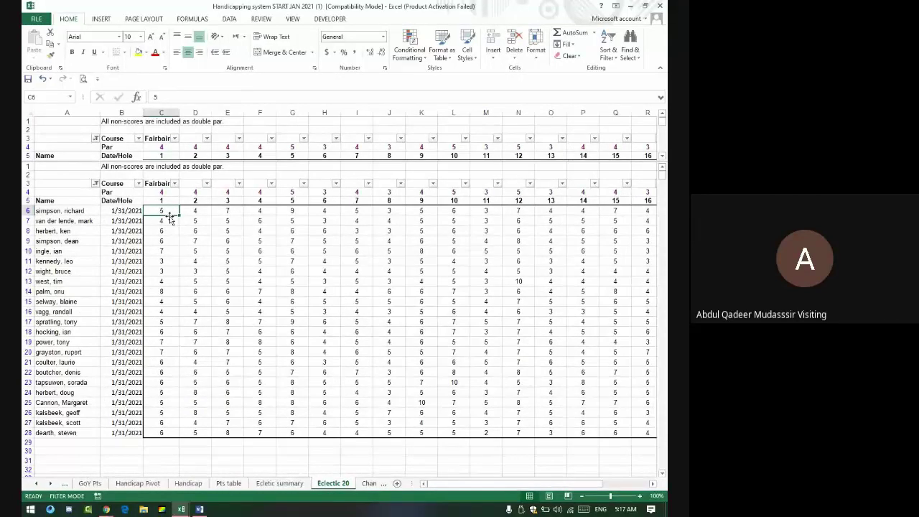
type("6")
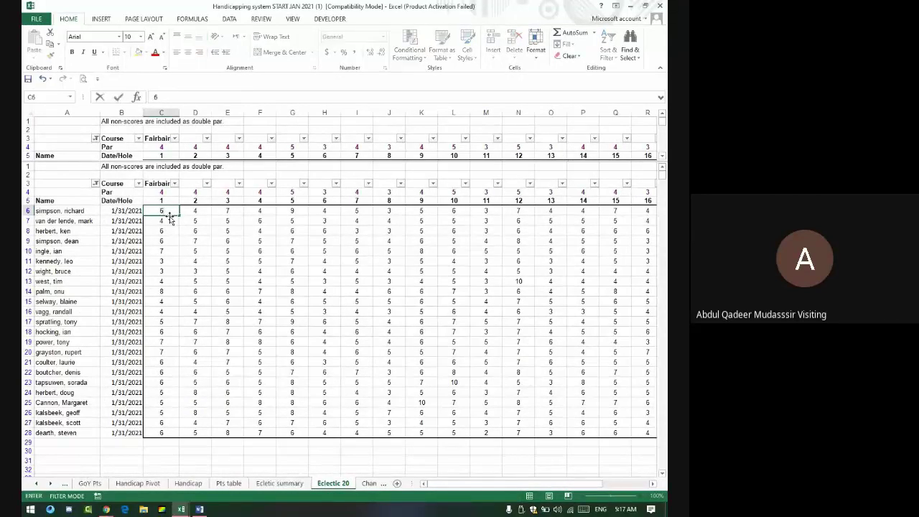
key("Return")
Step: On Eclectic summary, compare the B7 result with source score AB7, checking Eclectic 20 again
left_click(280, 483)
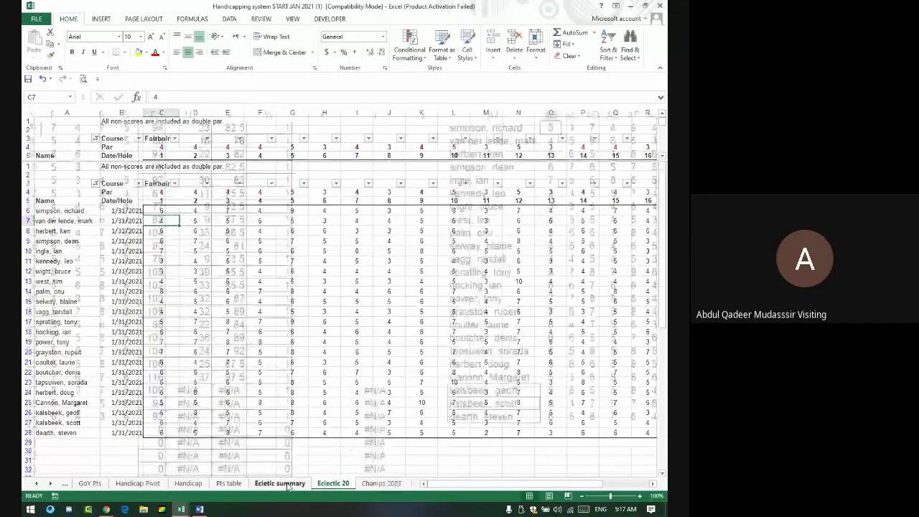
key("Left")
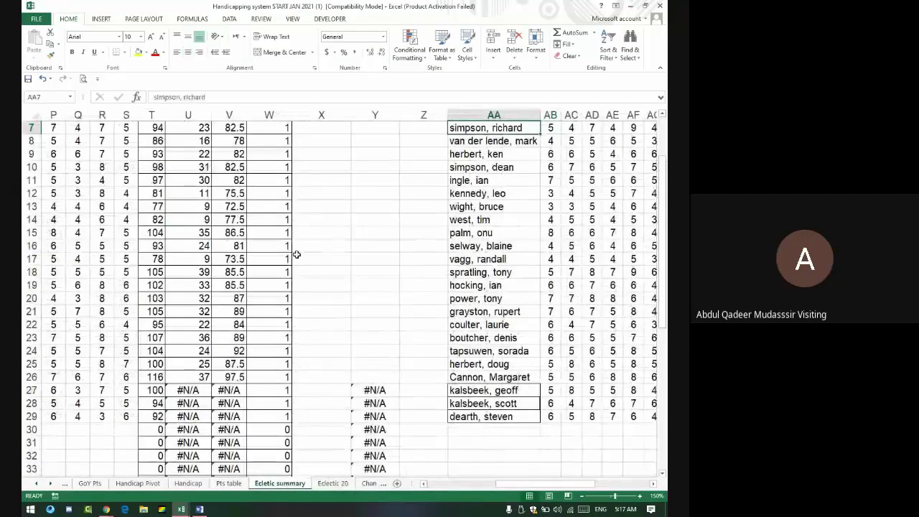
key("Left")
key("Left")
key("Left")
key("Left")
key("Left")
key("Left")
key("Left")
key("Left")
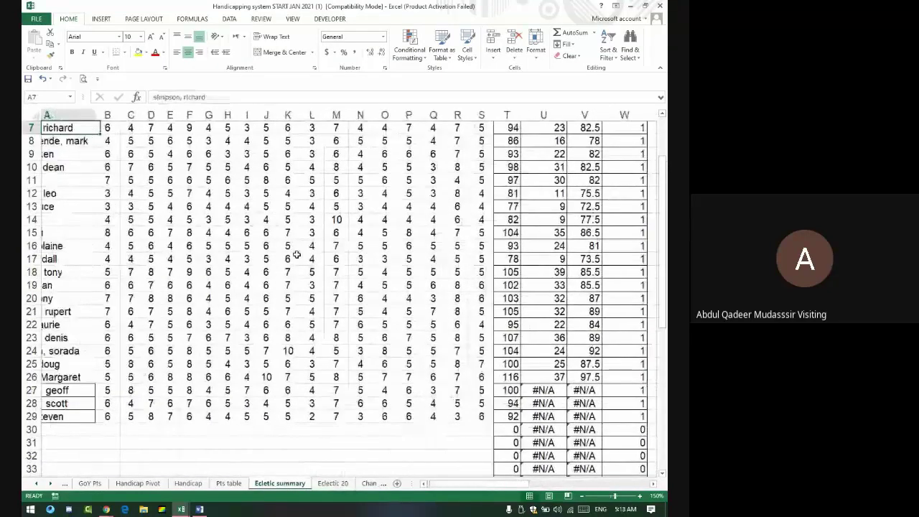
key("Left")
key("Right")
scroll(177, 163, "up", 2)
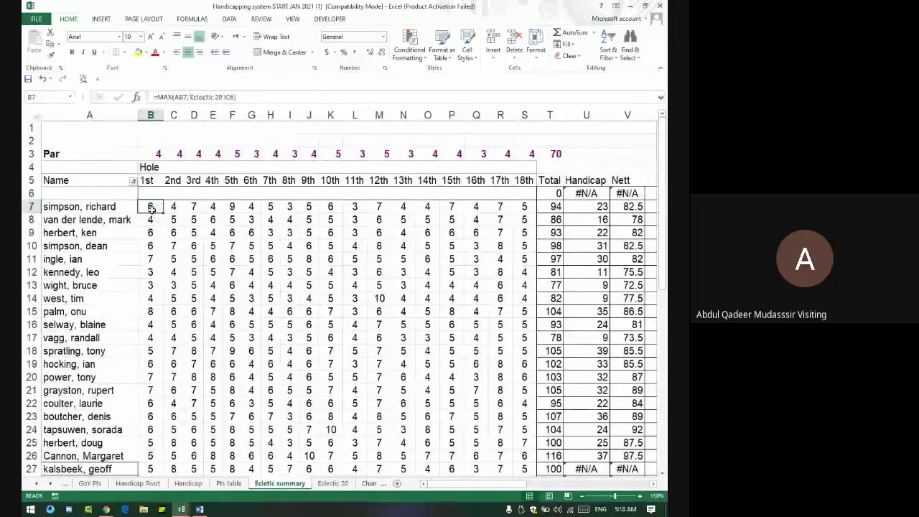
key("Right")
key("Right")
key("Right")
key("Right")
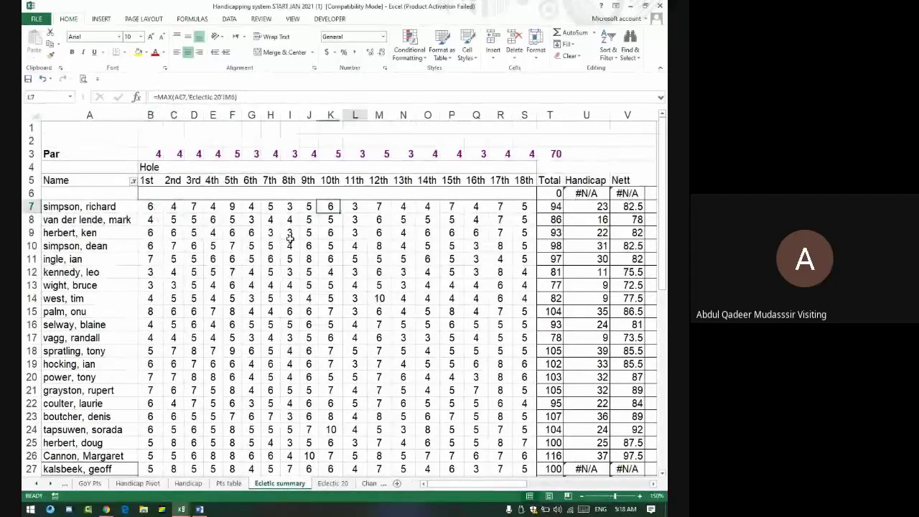
key("Right")
key("Right")
key("Right")
key("Right")
key("Right")
key("Right")
key("Left")
key("Left")
key("Left")
key("Left")
key("Left")
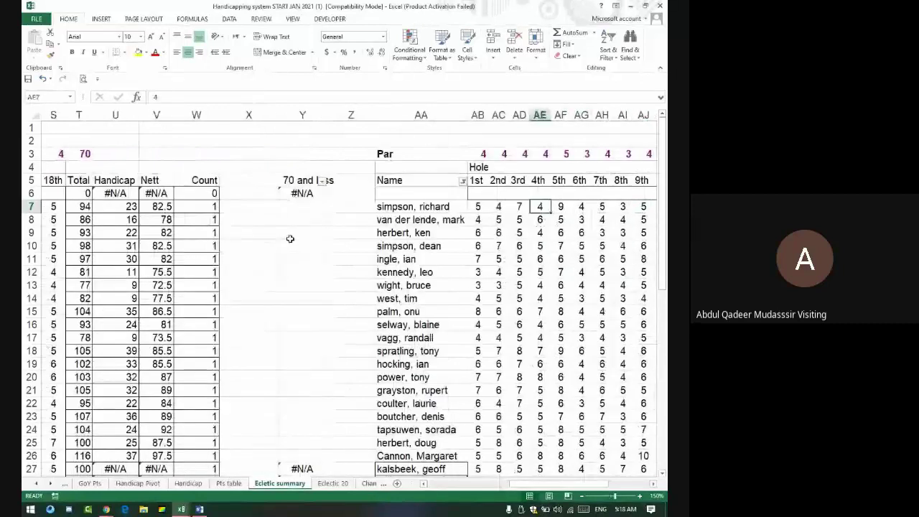
key("Left")
key("Left")
key("Left")
key("ctrl+Page_Down")
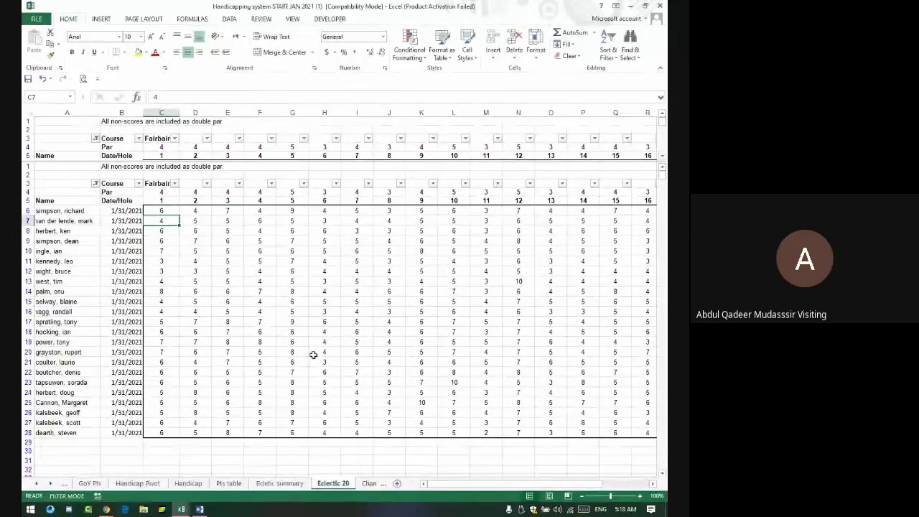
left_click(294, 483)
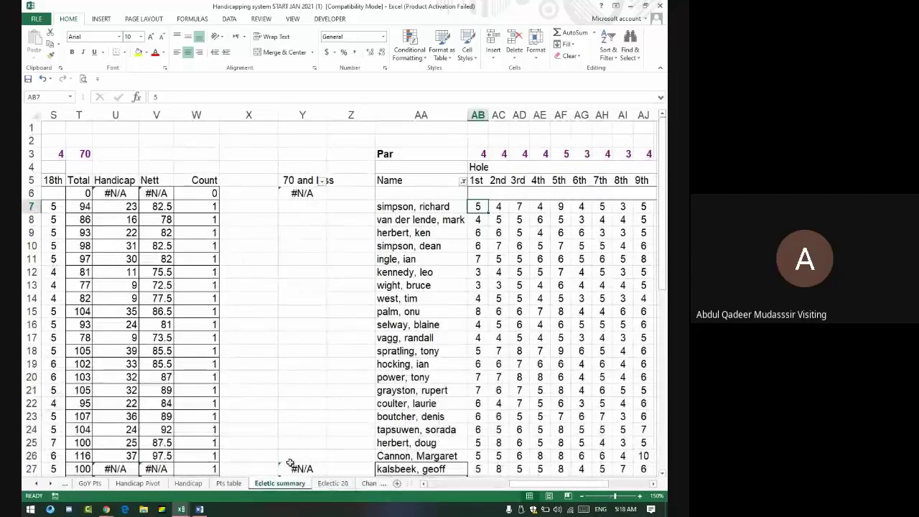
Step: Set Eclectic 20 cell D6 to 10 and check the summary's C7 formula
left_click(335, 483)
left_click(198, 212)
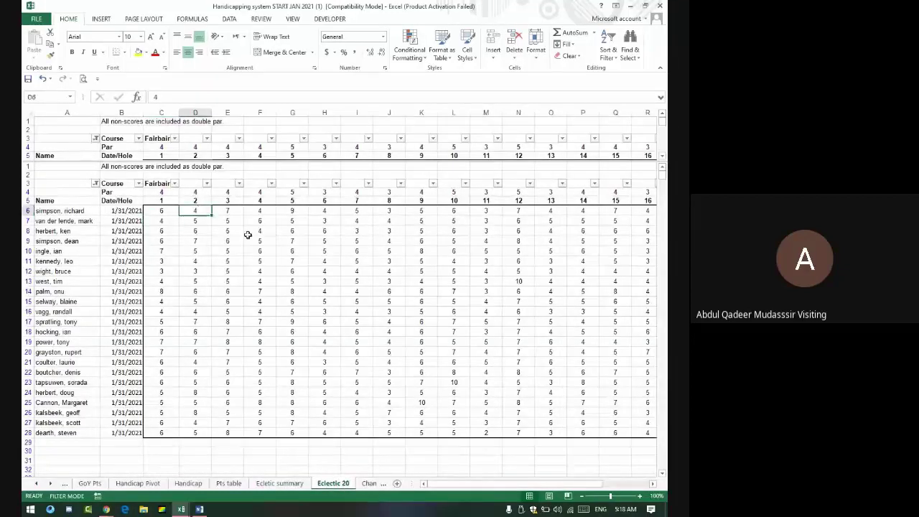
type("10")
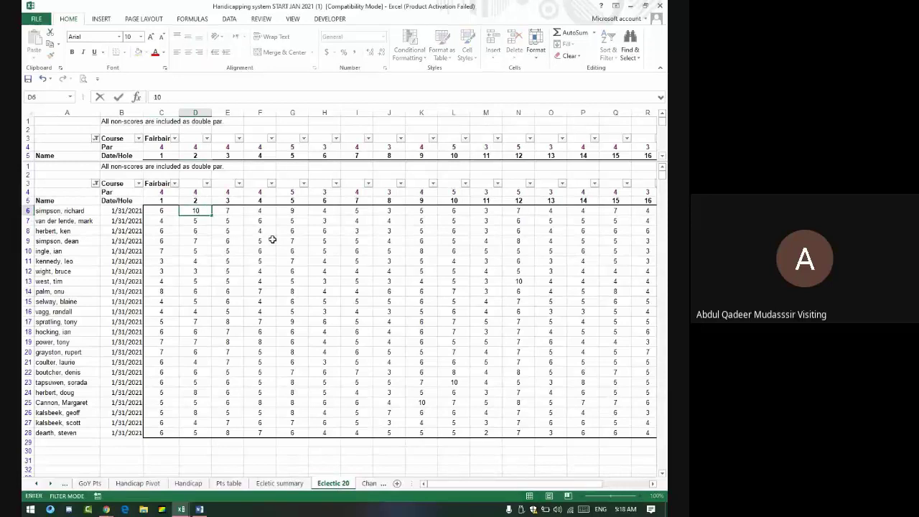
key("Return")
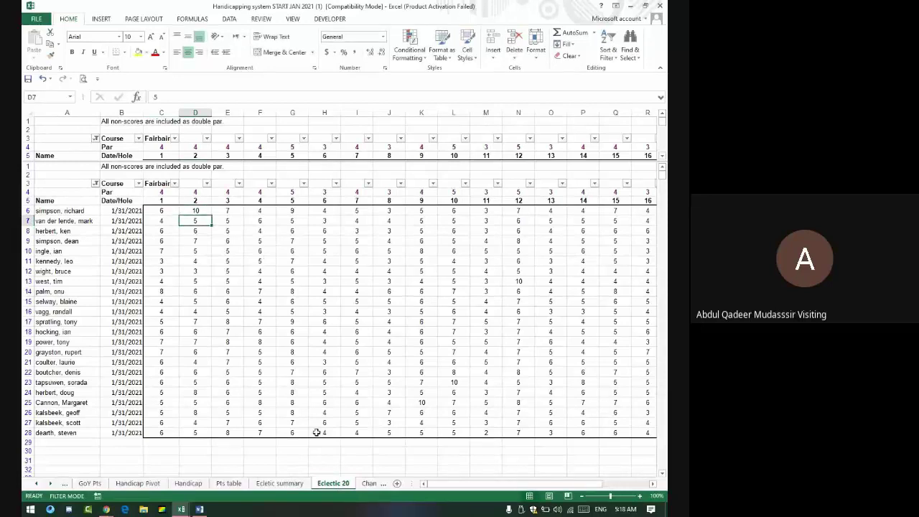
left_click(280, 483)
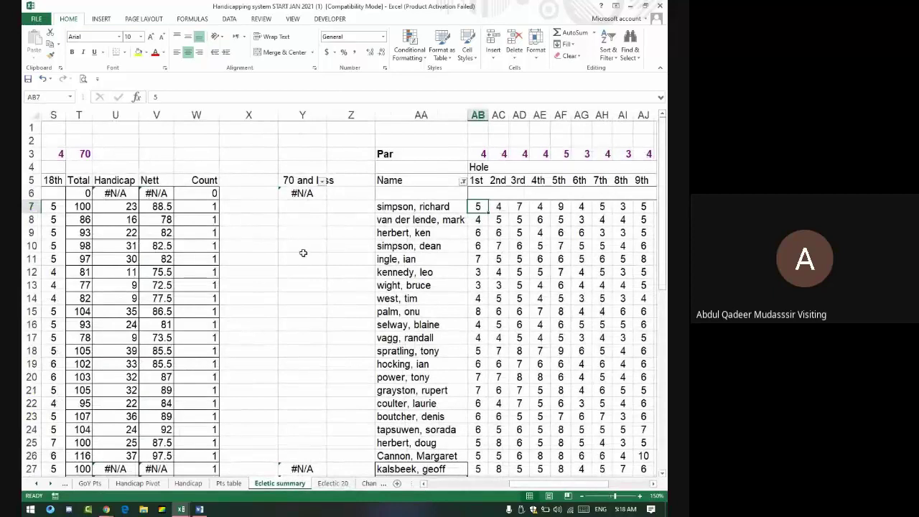
left_click_drag(517, 484, 430, 489)
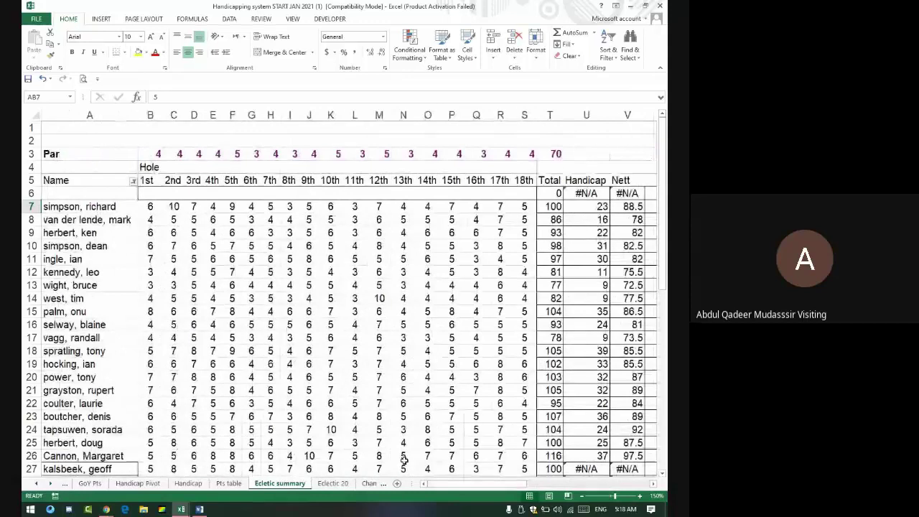
left_click(173, 207)
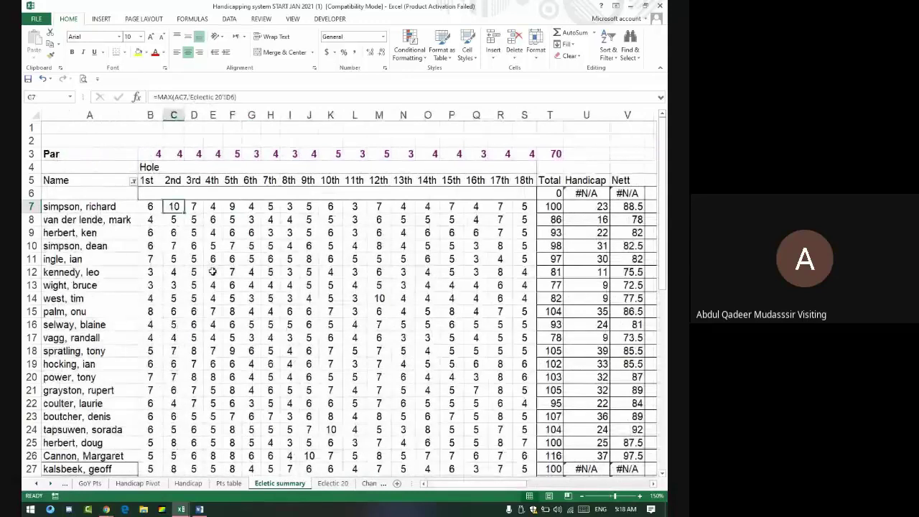
Step: Change D6 to 3, review Eclectic summary, then switch to Google Meet
left_click(326, 483)
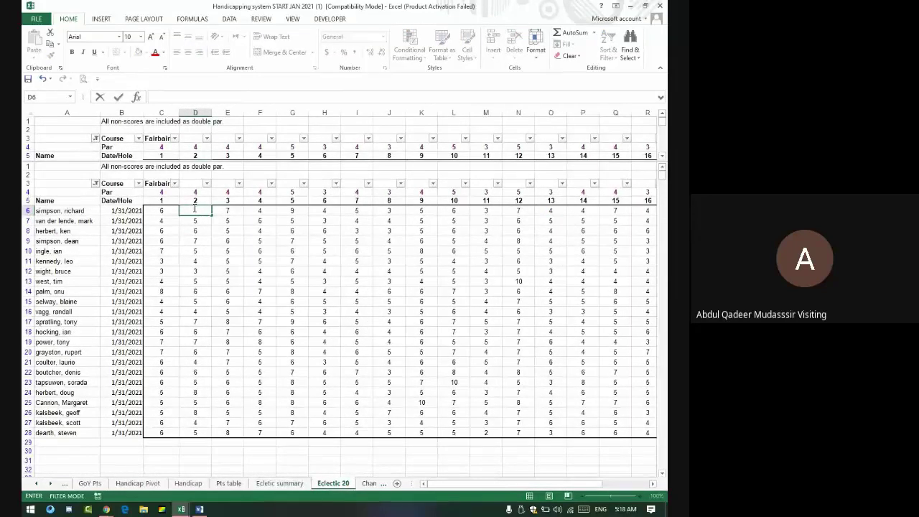
type("3")
key("Return")
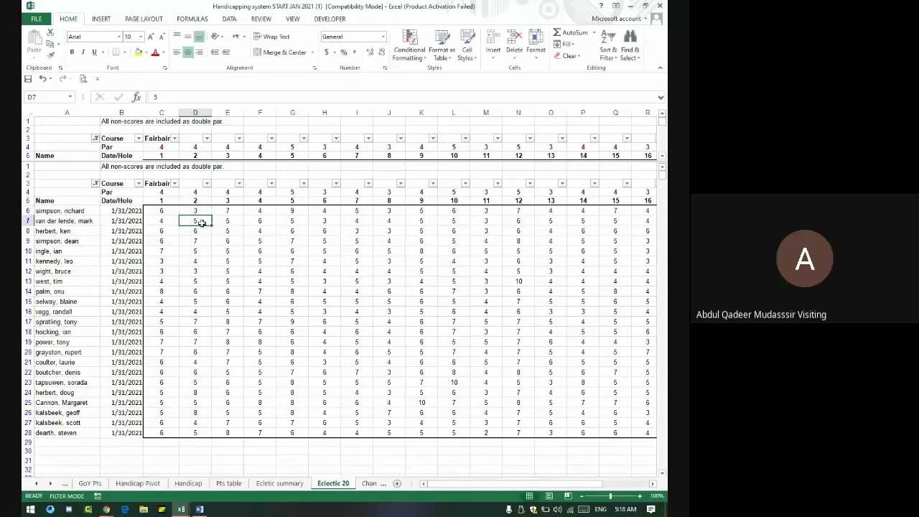
left_click(285, 483)
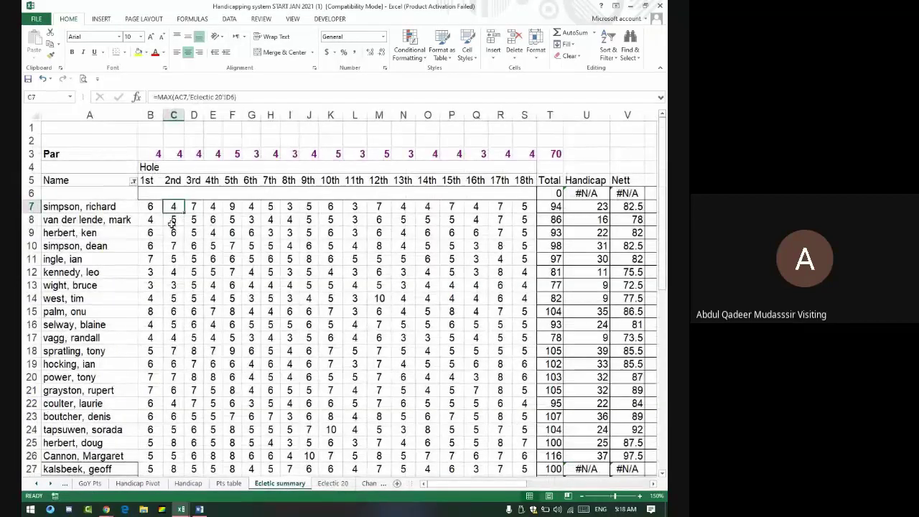
key("alt+Tab")
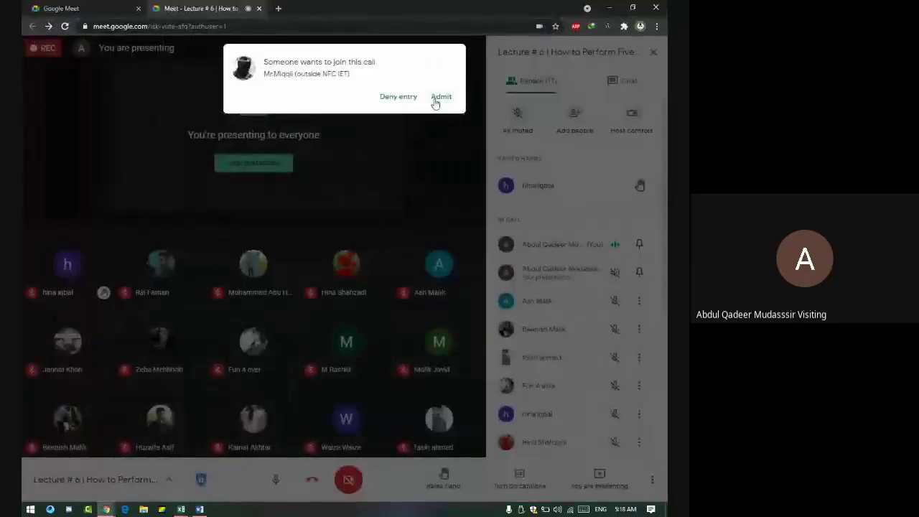
Step: Admit both join requests, lower the raised hand, and close the People panel
left_click(436, 96)
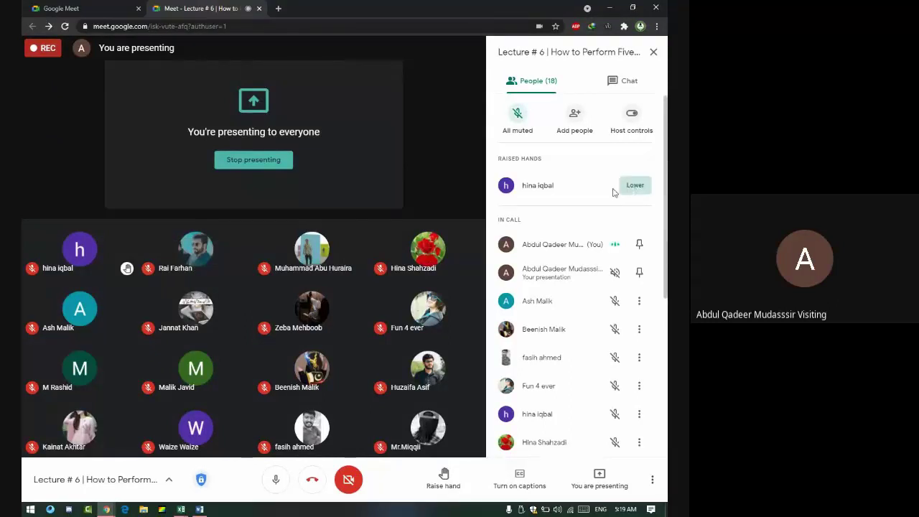
left_click(637, 186)
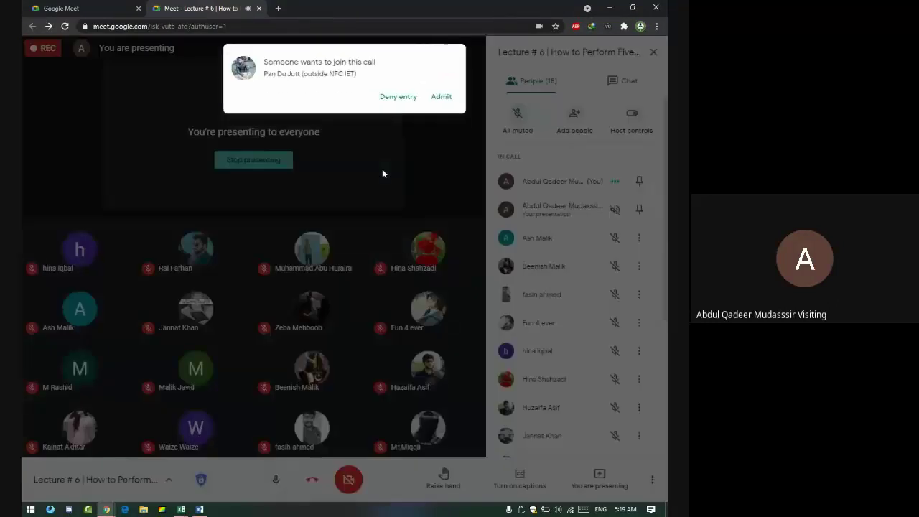
left_click(429, 99)
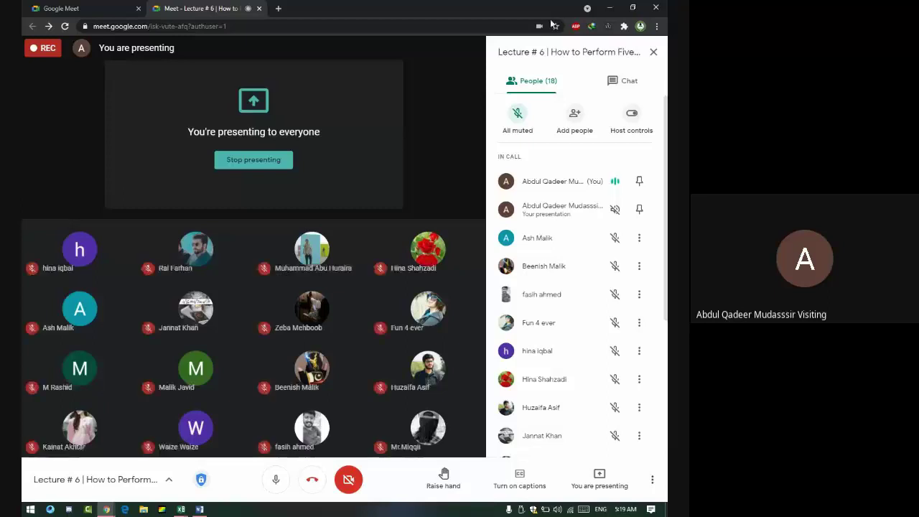
left_click(653, 52)
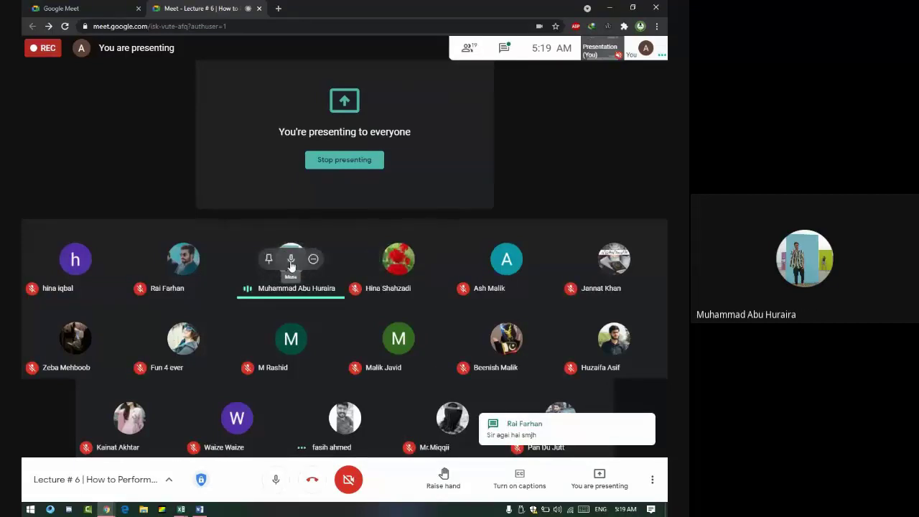
Step: Mute the talking participant for everyone and return to the Excel workbook
left_click(289, 262)
left_click(406, 293)
mouse_move(441, 287)
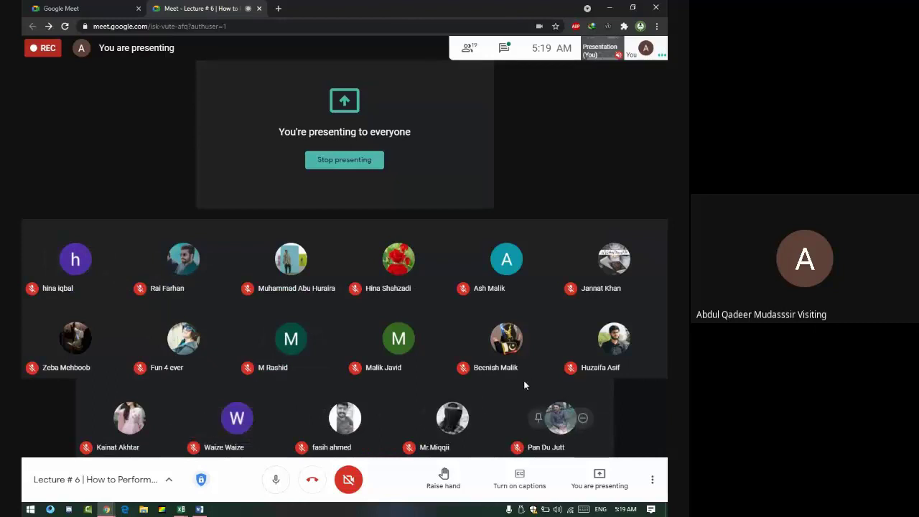
mouse_move(251, 424)
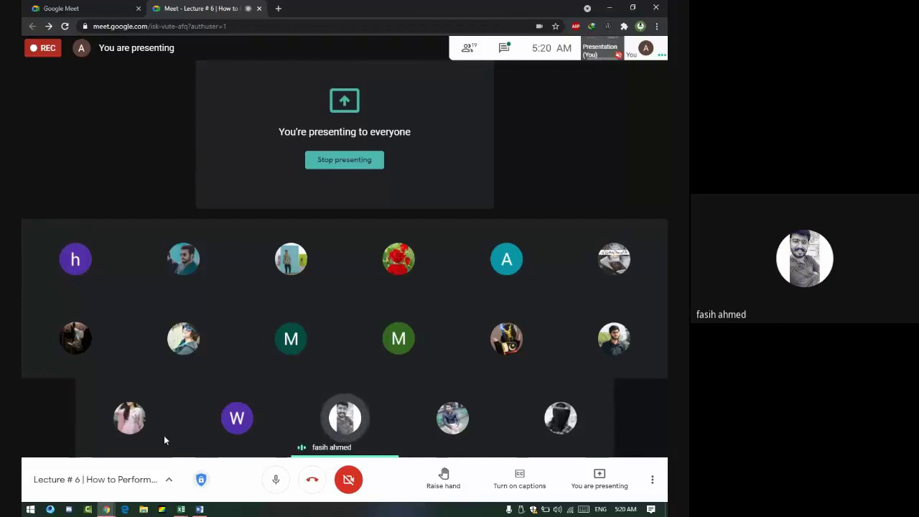
key("alt+Tab")
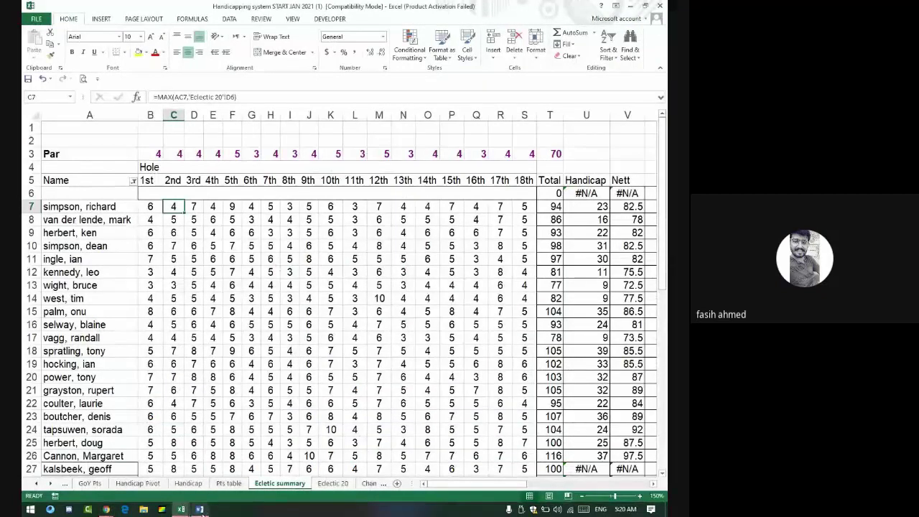
mouse_move(181, 510)
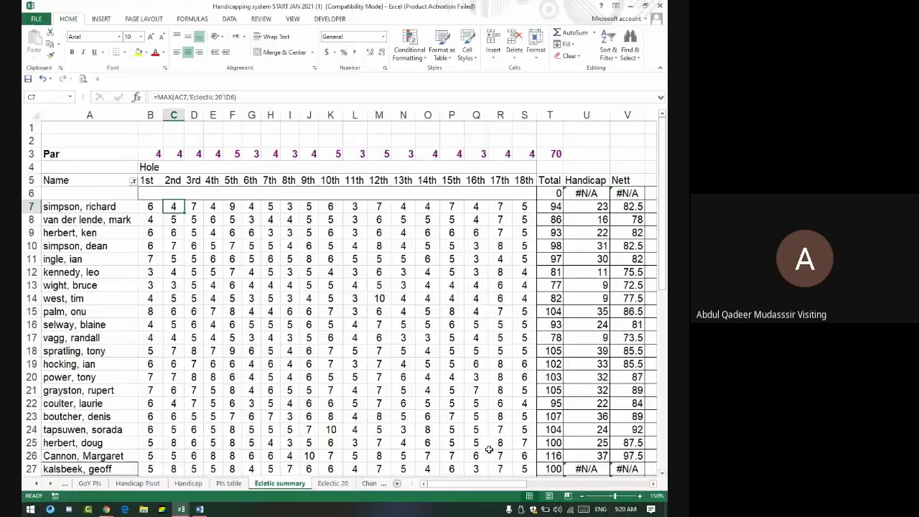
left_click(583, 496)
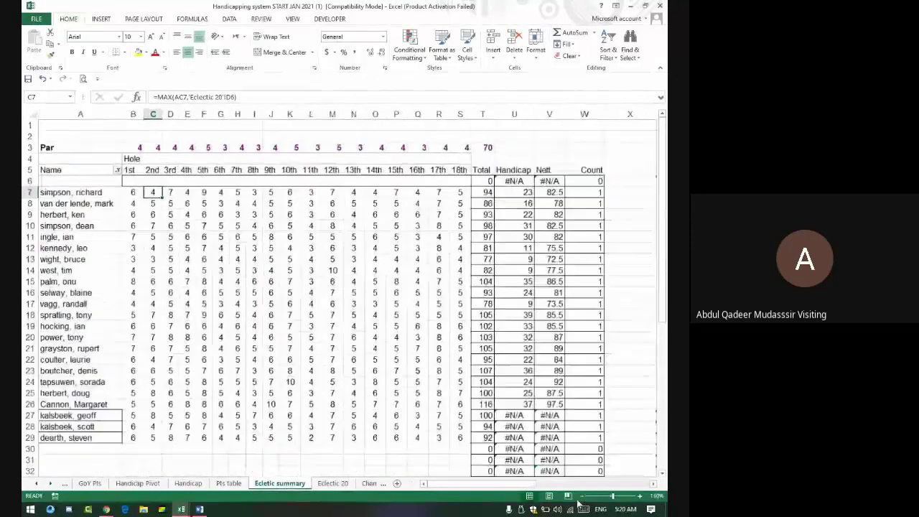
left_click(583, 495)
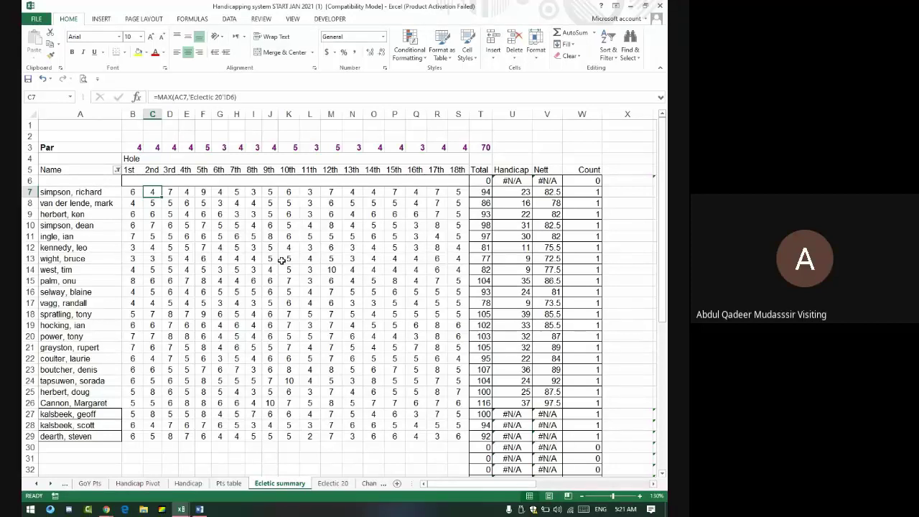
mouse_move(131, 194)
left_mouse_down()
mouse_move(361, 282)
mouse_move(449, 402)
left_mouse_up()
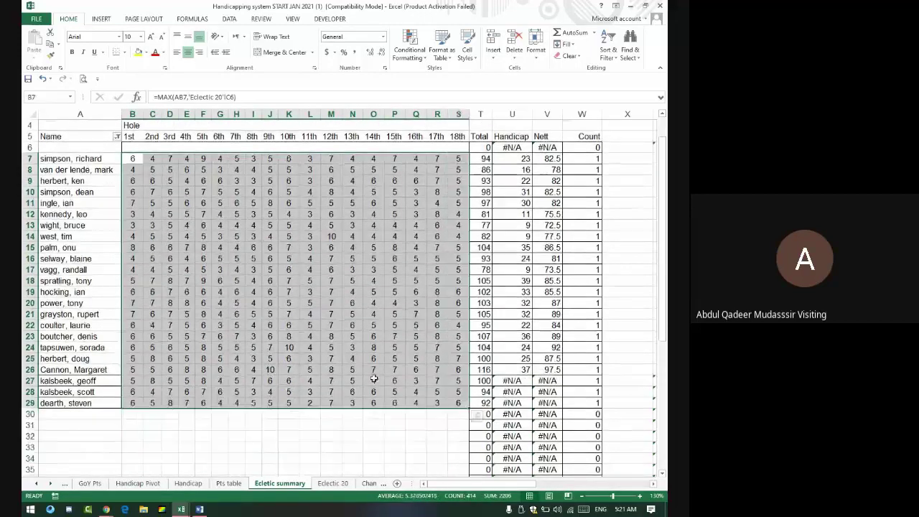
left_click(133, 158)
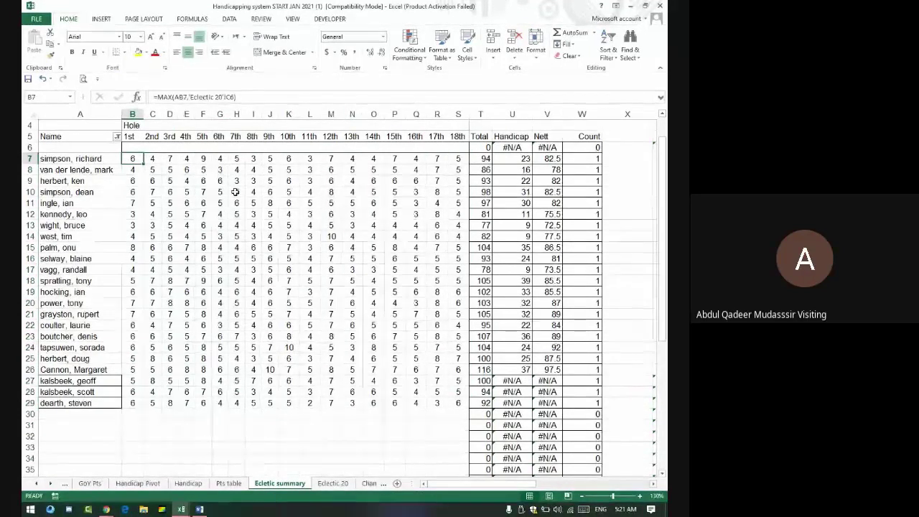
type("=")
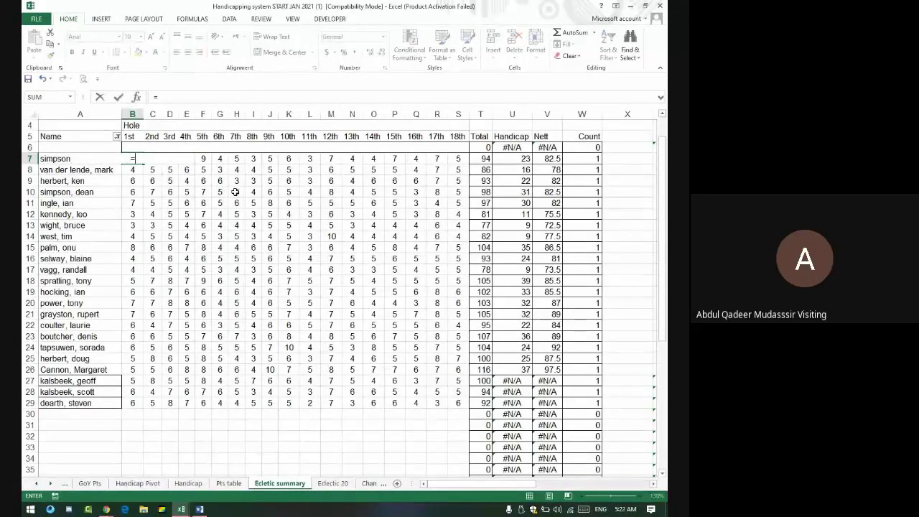
type("MAX(AB7,'Eclectic 20'!C6)")
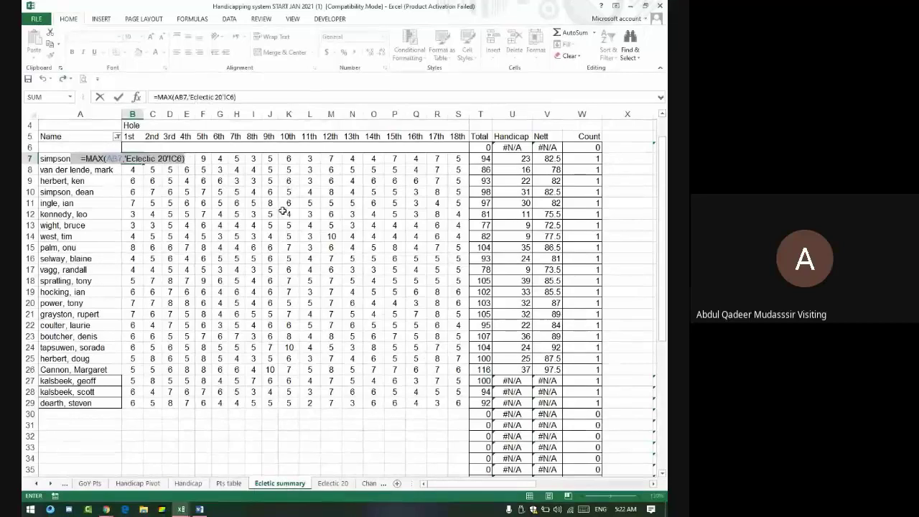
key("Return")
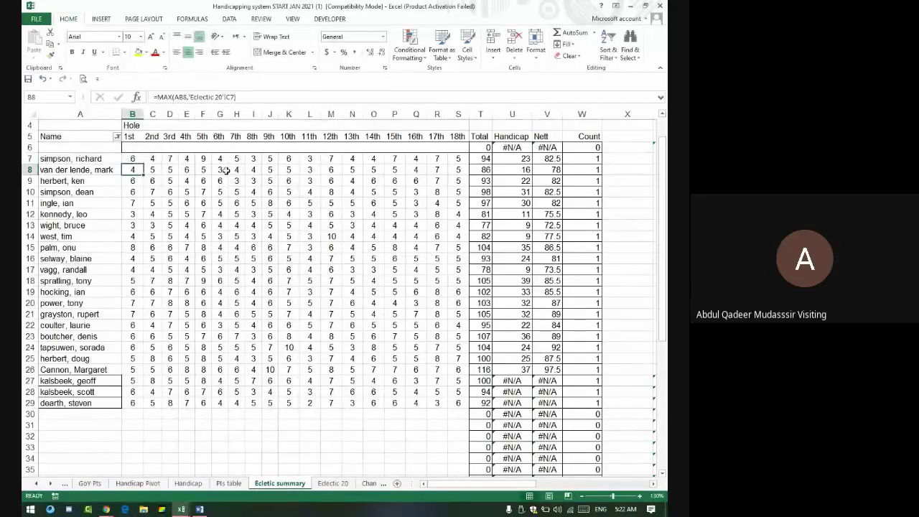
left_click(133, 159)
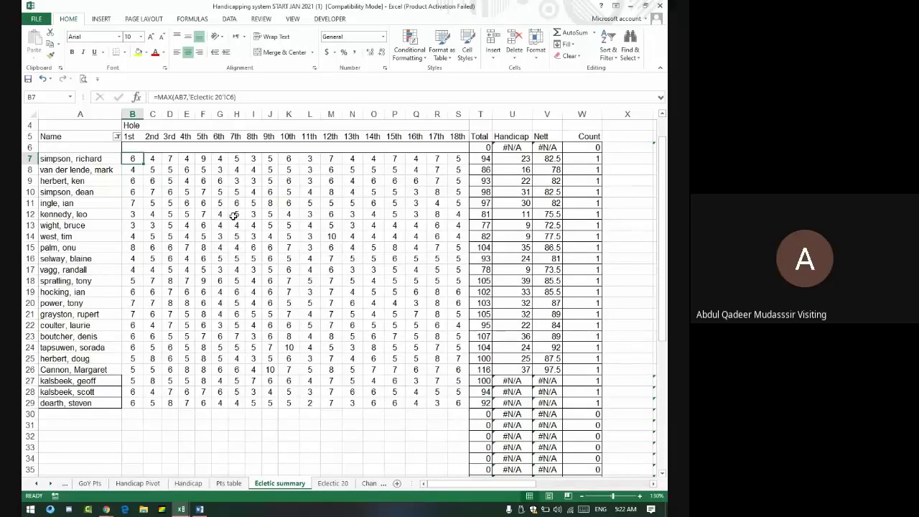
Step: Switch from the Excel workbook to the Google Meet call window
key("alt+Tab")
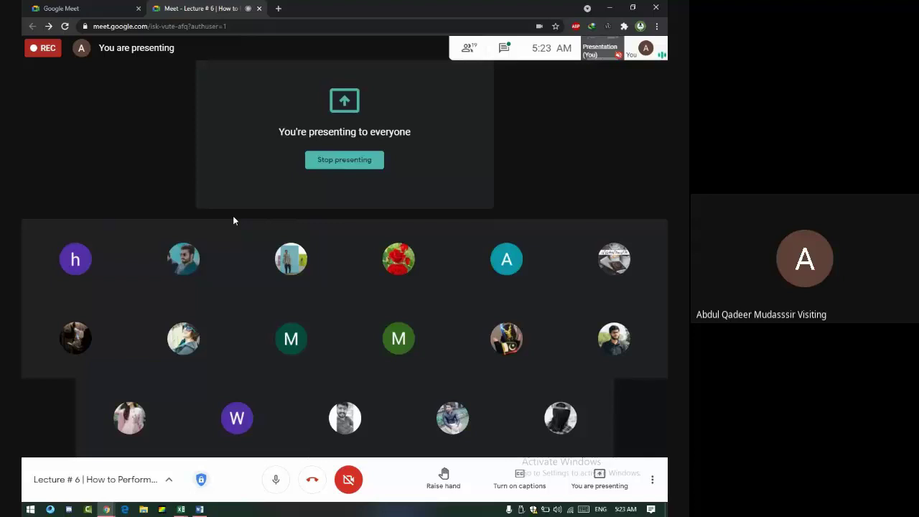
mouse_move(273, 269)
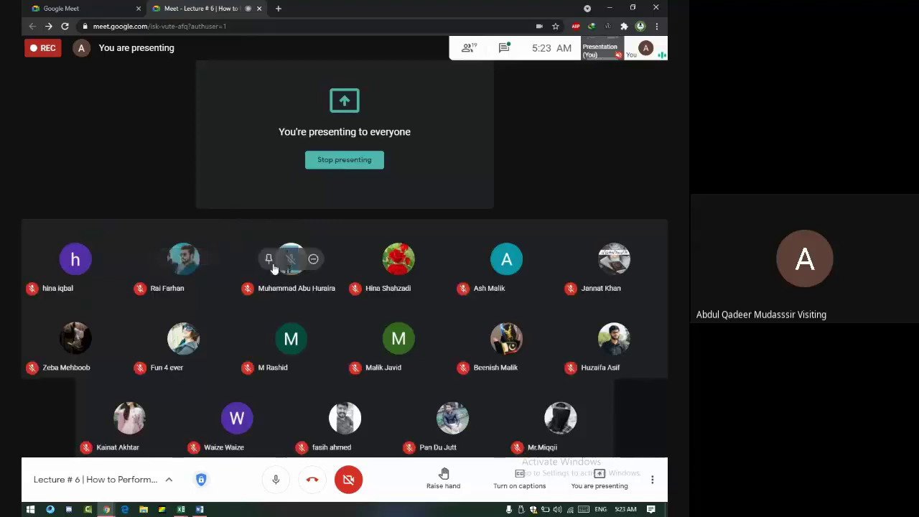
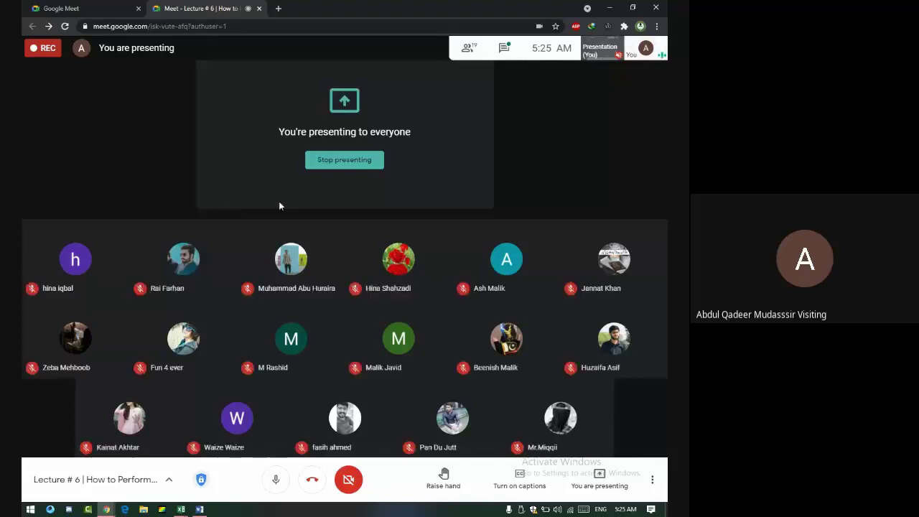
Step: Open the meeting chat, admit the waiting guest, and scroll through the chat messages
left_click(505, 48)
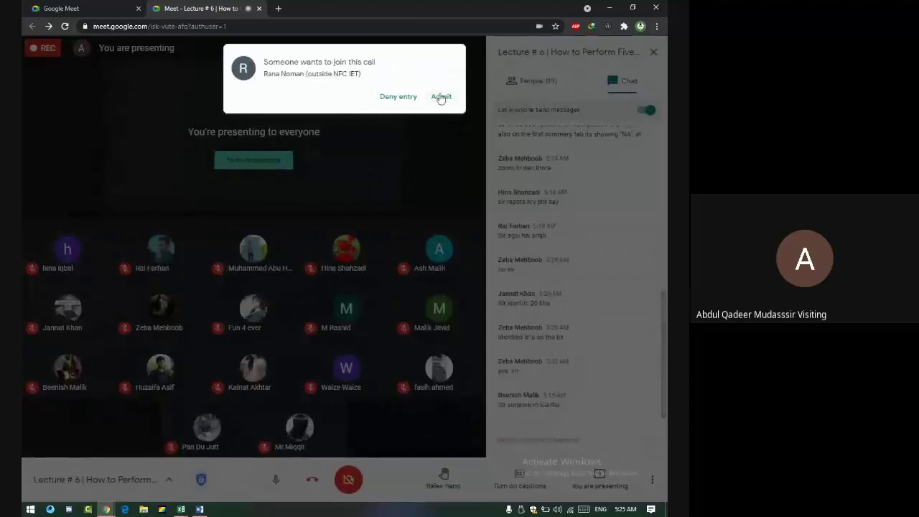
left_click(437, 109)
scroll(528, 230, "up", 3)
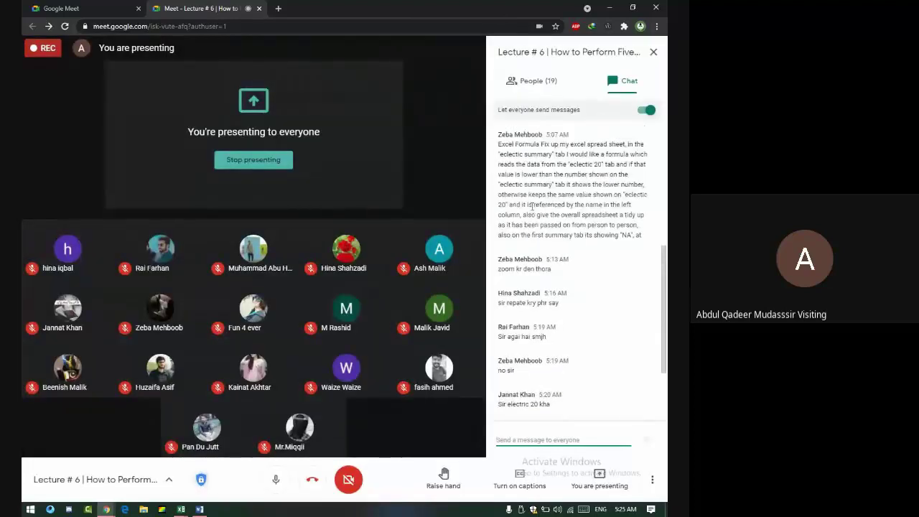
scroll(542, 262, "down", 3)
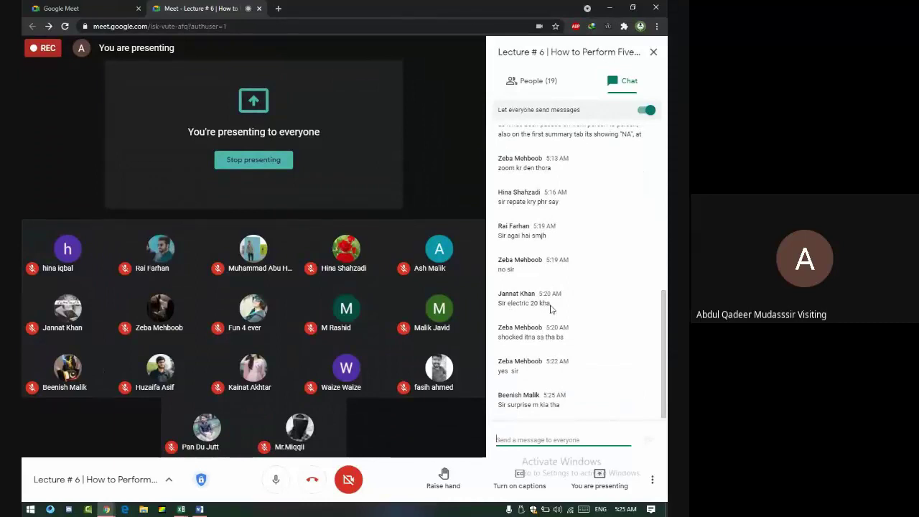
Step: Flip back and forth between the Ecletic summary and Eclectic 20 sheets to compare them
mouse_move(459, 369)
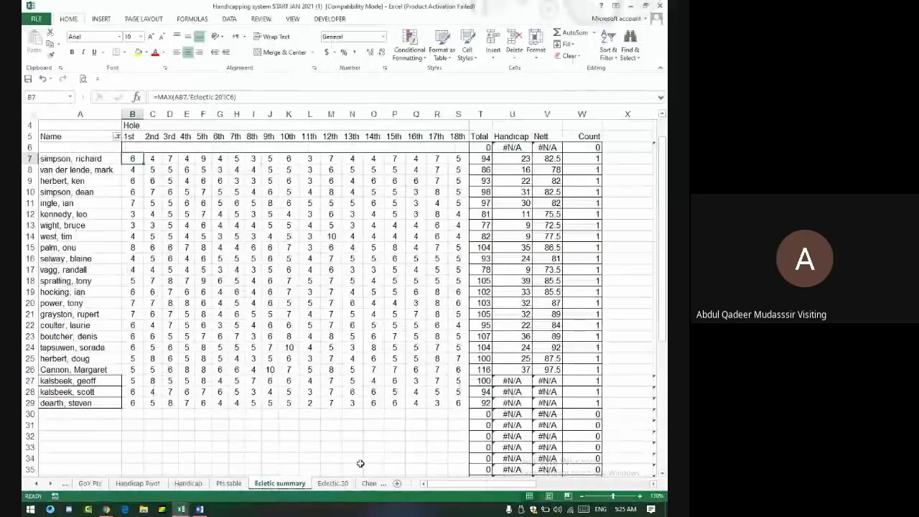
left_click(336, 484)
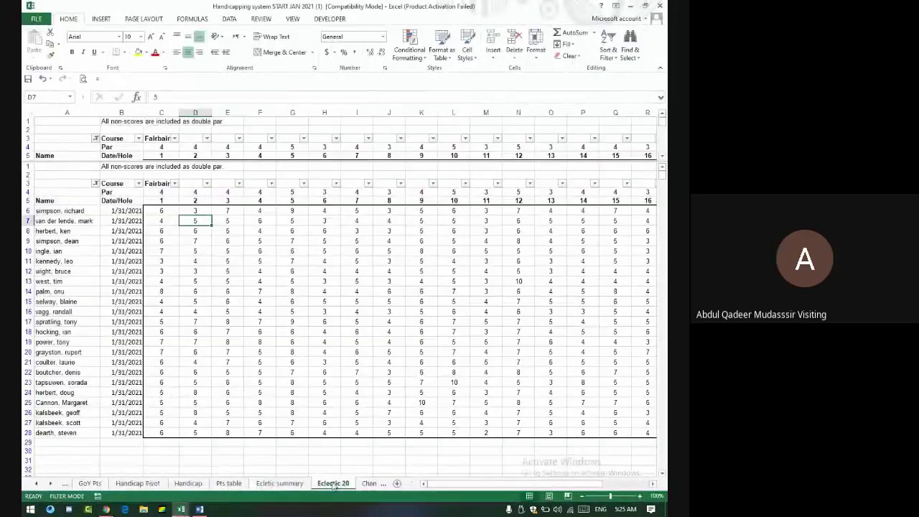
left_click(285, 484)
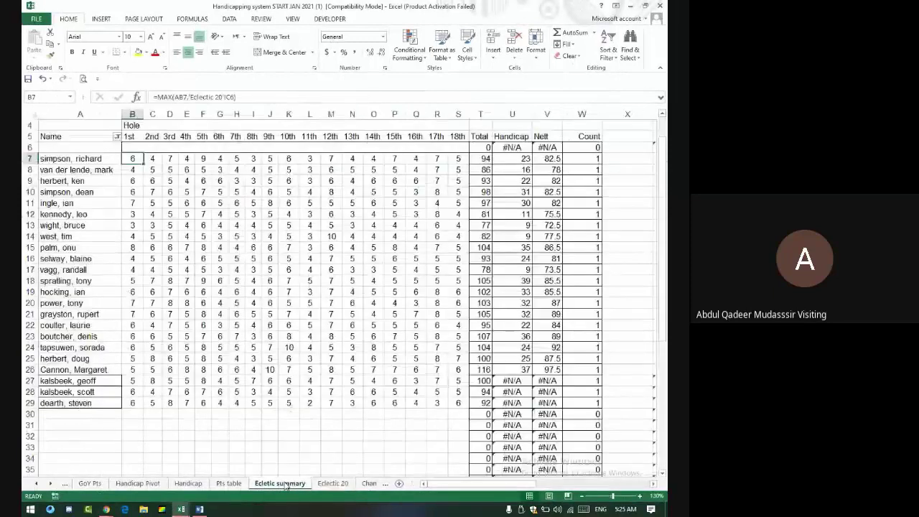
left_click(335, 484)
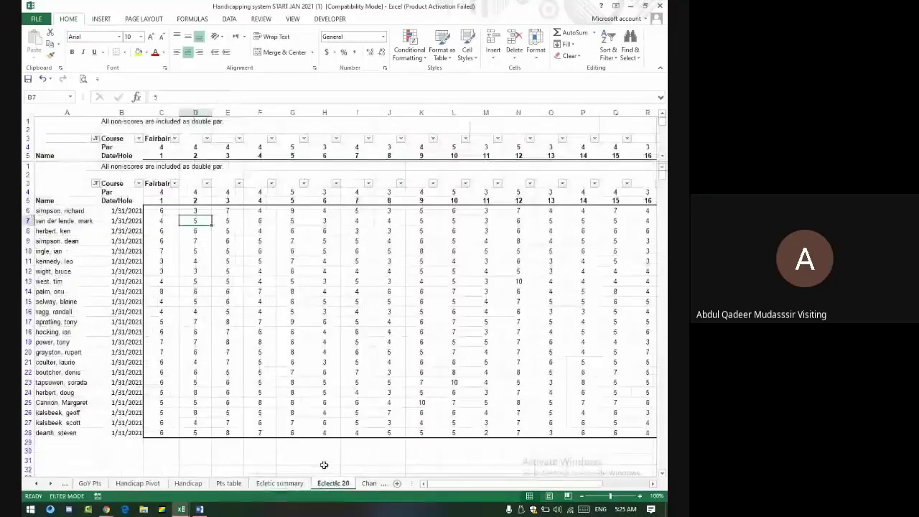
left_click(281, 483)
left_click(332, 483)
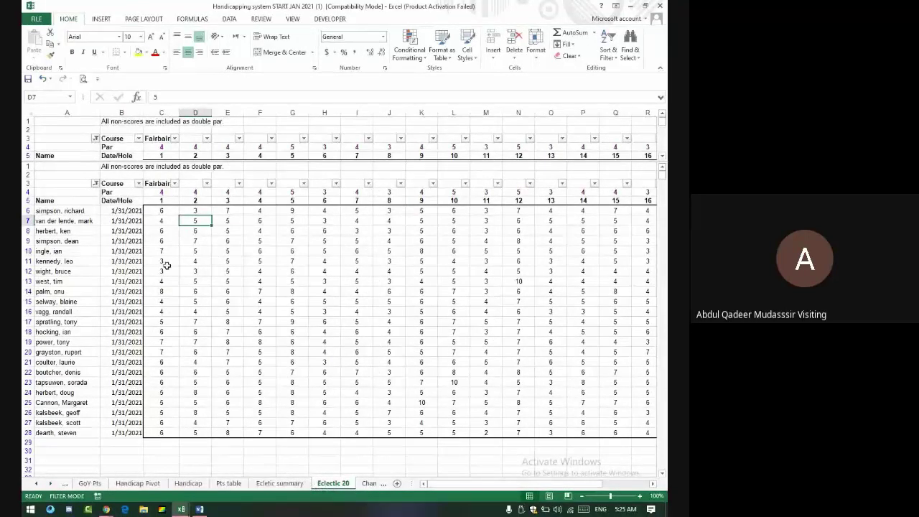
Step: Select the column A player names on both sheets (A6:A28 on Eclectic 20), then return to Meet
left_click(78, 212)
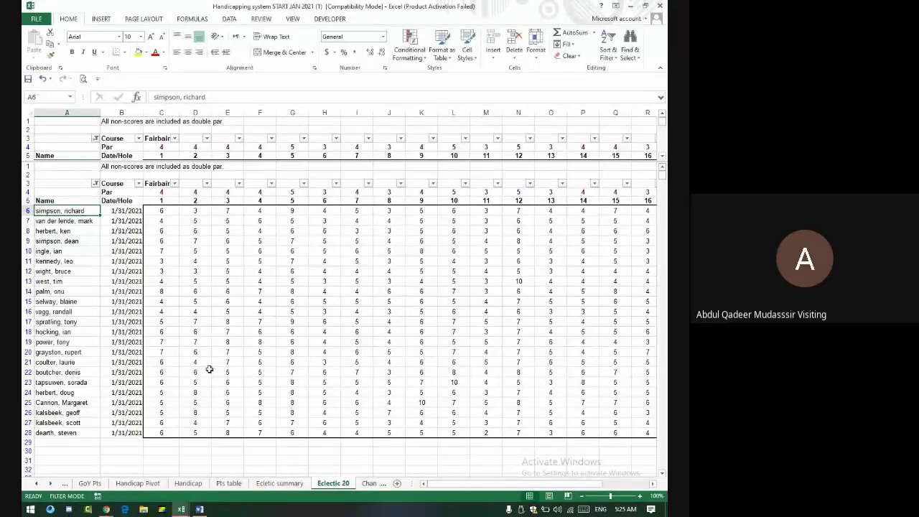
left_click(280, 483)
left_click_drag(81, 161, 89, 402)
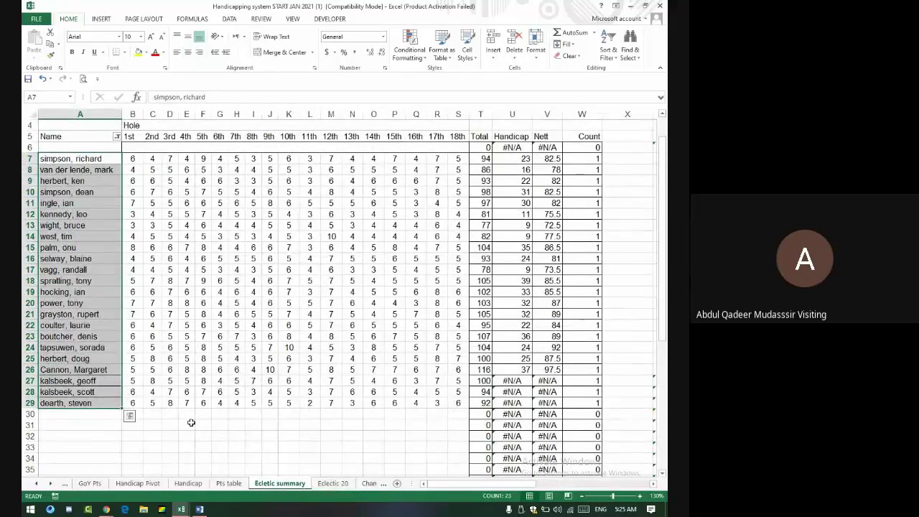
left_click(334, 482)
left_click_drag(61, 210, 75, 428)
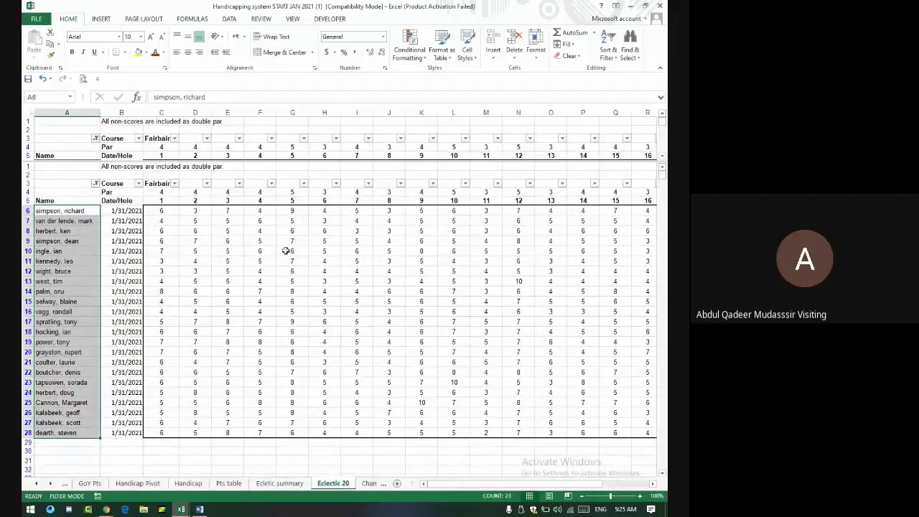
left_click(280, 483)
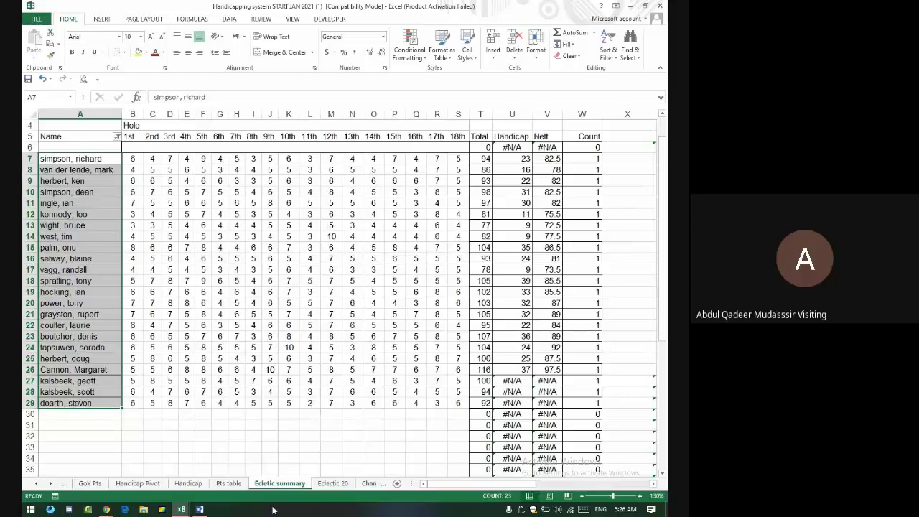
key("alt+Tab")
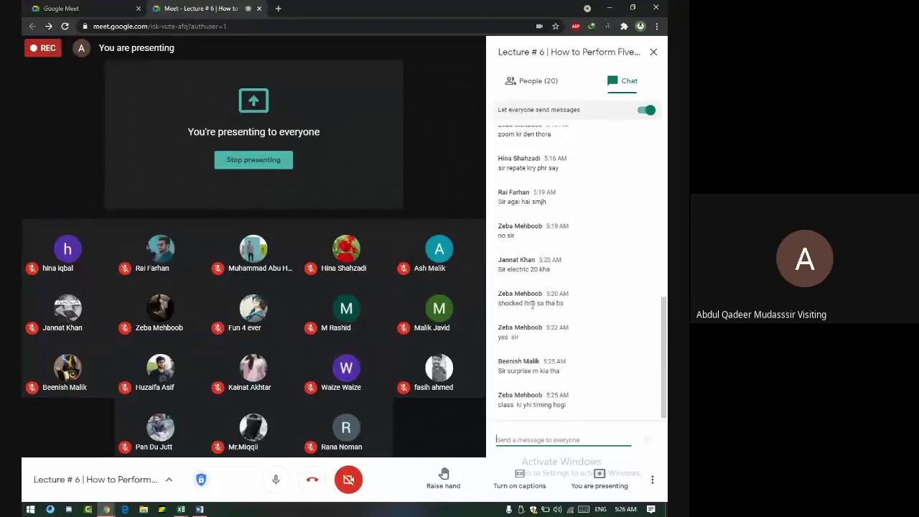
Step: Admit the second waiting guest, bringing the call to 21 people
mouse_move(480, 324)
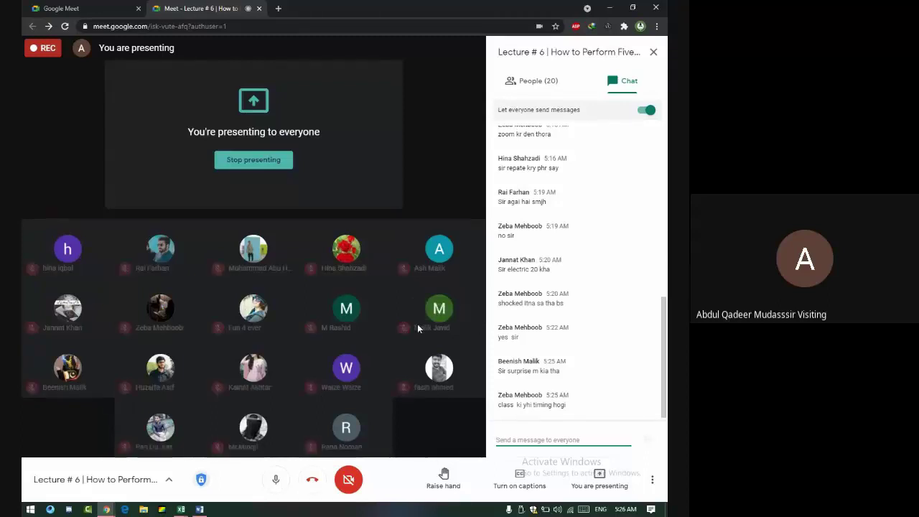
mouse_move(417, 323)
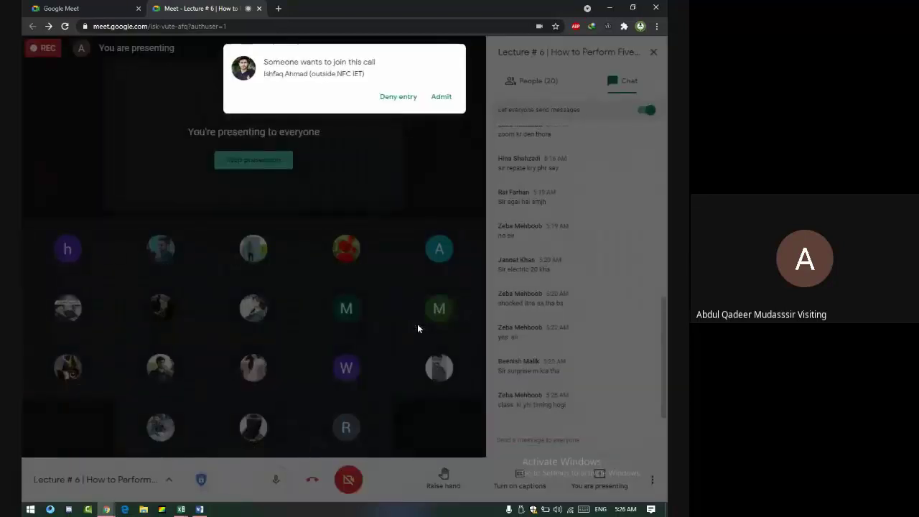
left_click(441, 96)
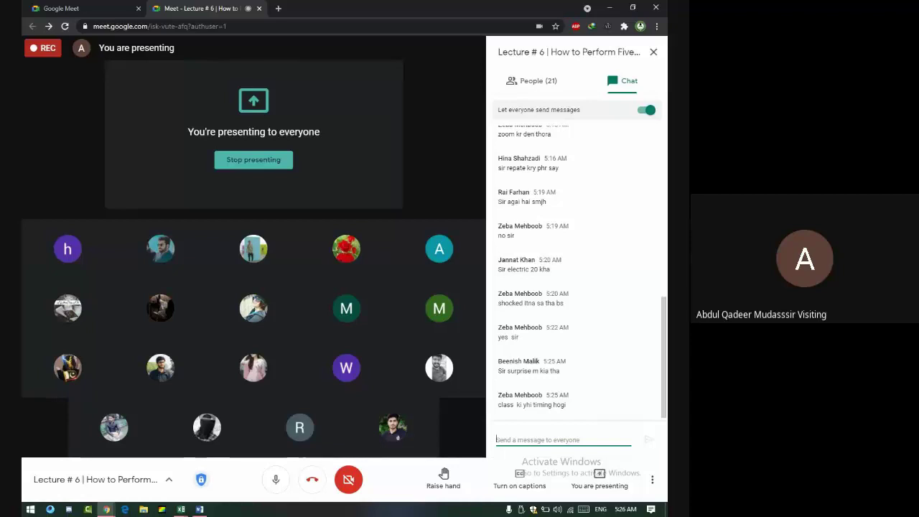
Step: Search YouTube in a new tab for 'whiteboard animation videos'
left_click(277, 8)
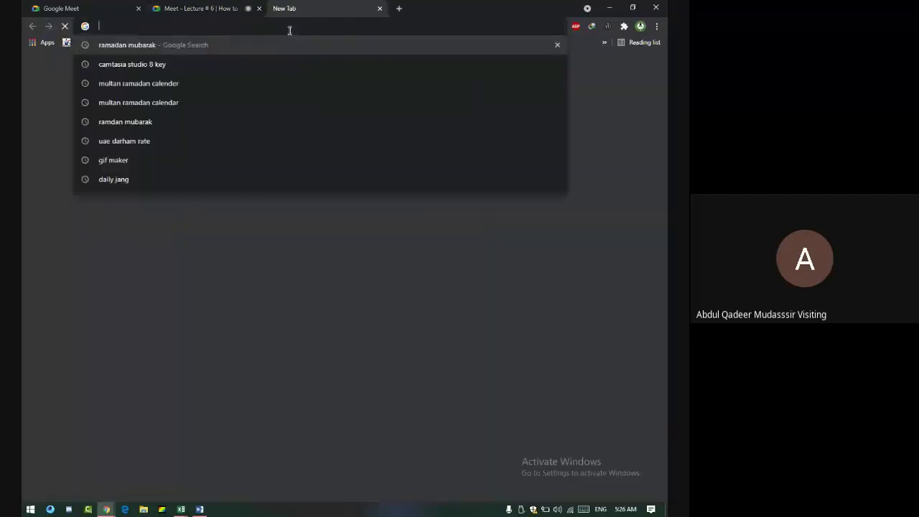
type("youtube.com")
key("Tab")
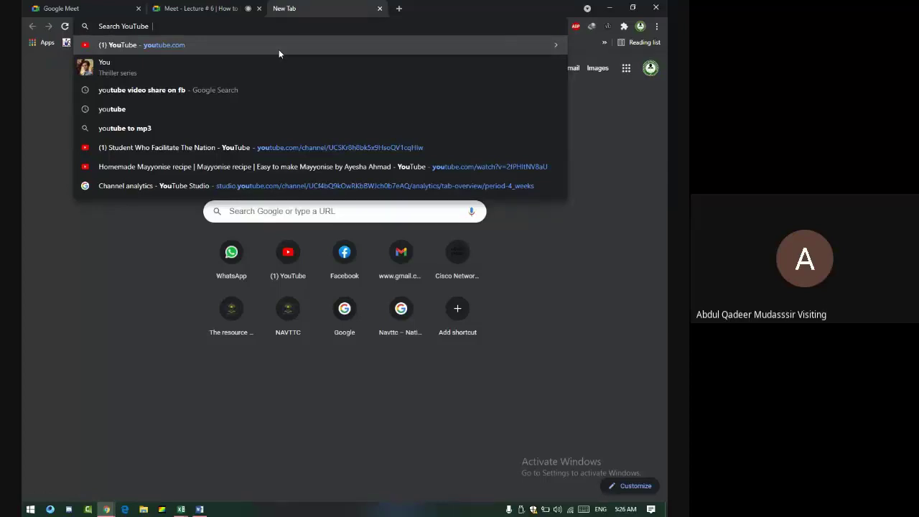
type("whiteboa")
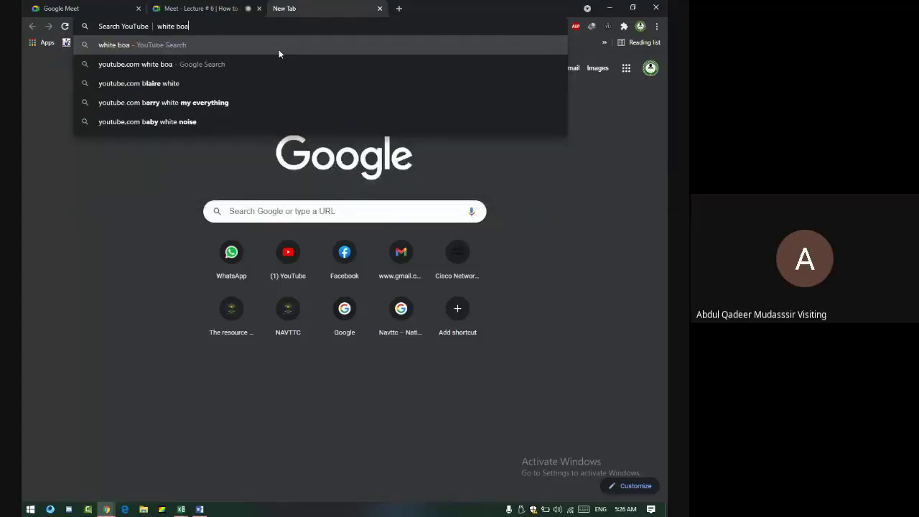
type("rd anima")
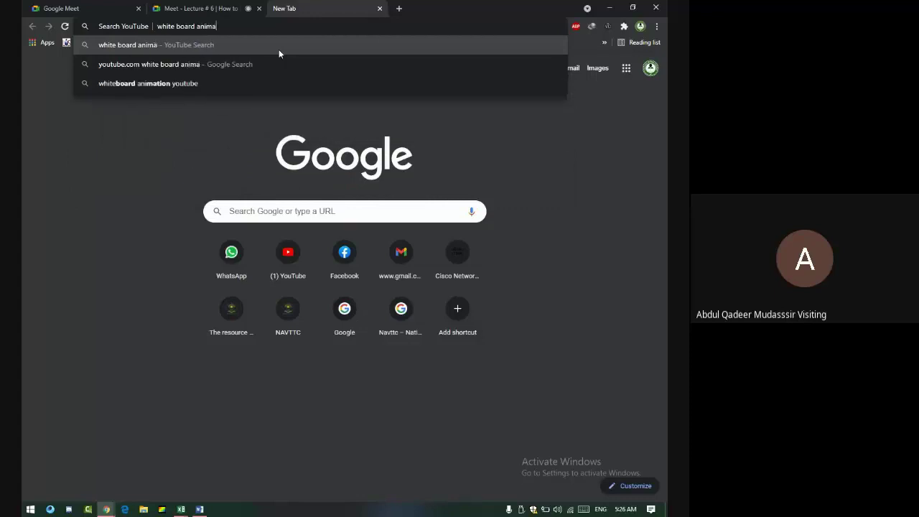
type("tion videos")
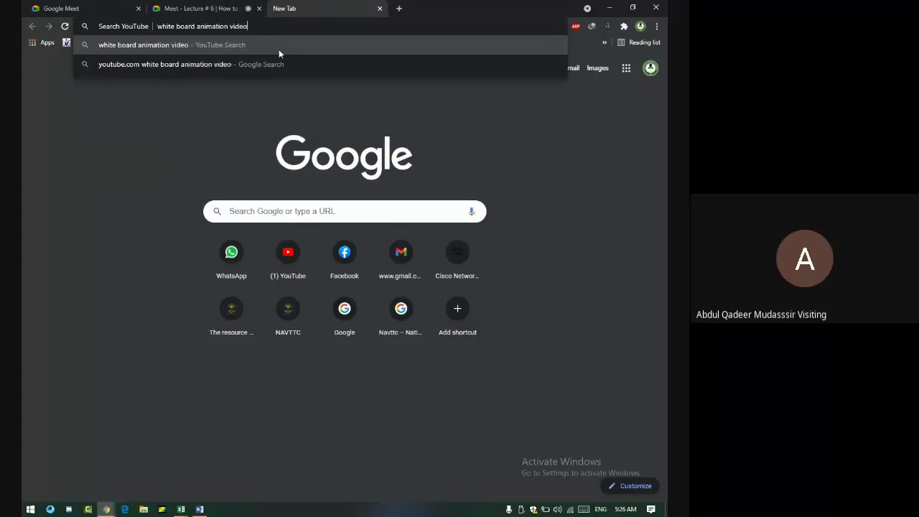
key("Return")
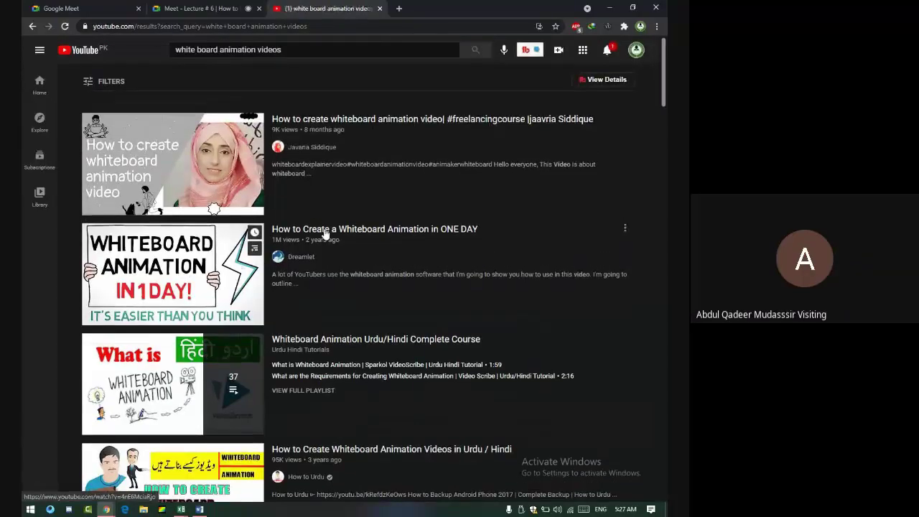
Step: Watch 'How to Create a Whiteboard Animation in ONE DAY' full screen briefly, then return to Meet
left_click(324, 231)
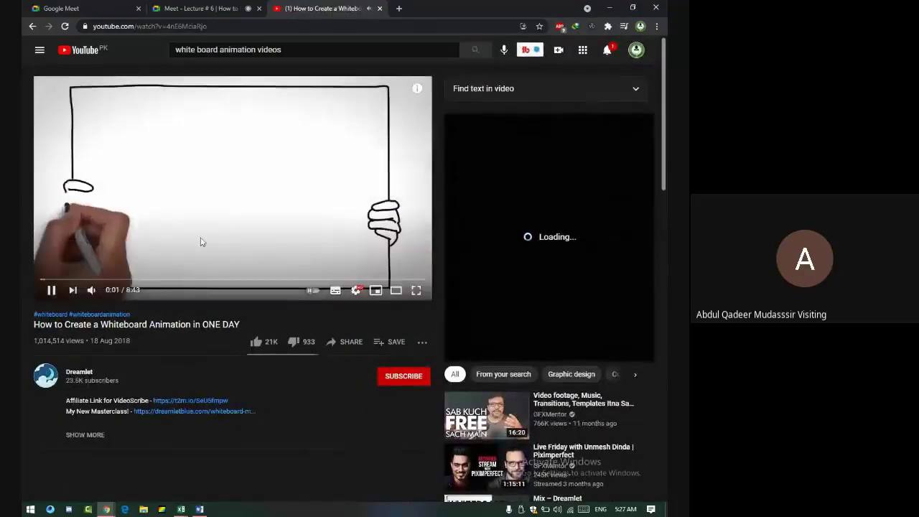
left_click(414, 291)
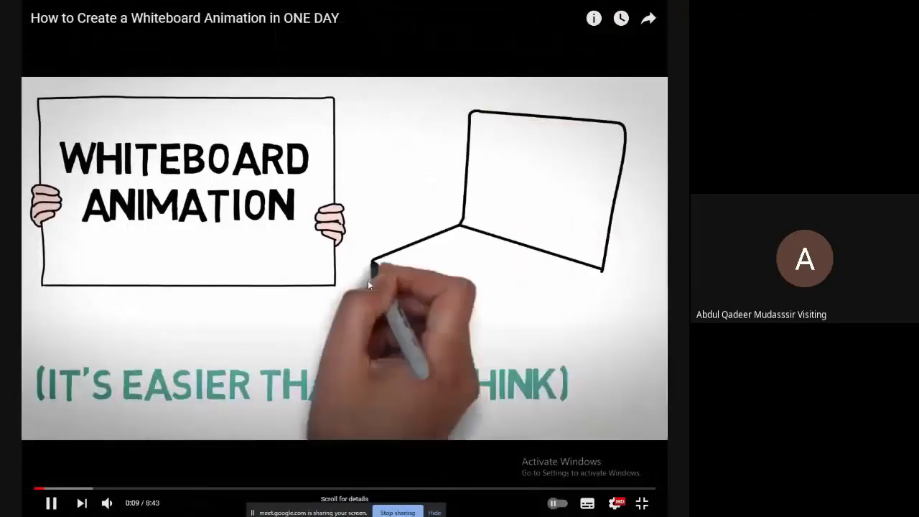
double_click(374, 252)
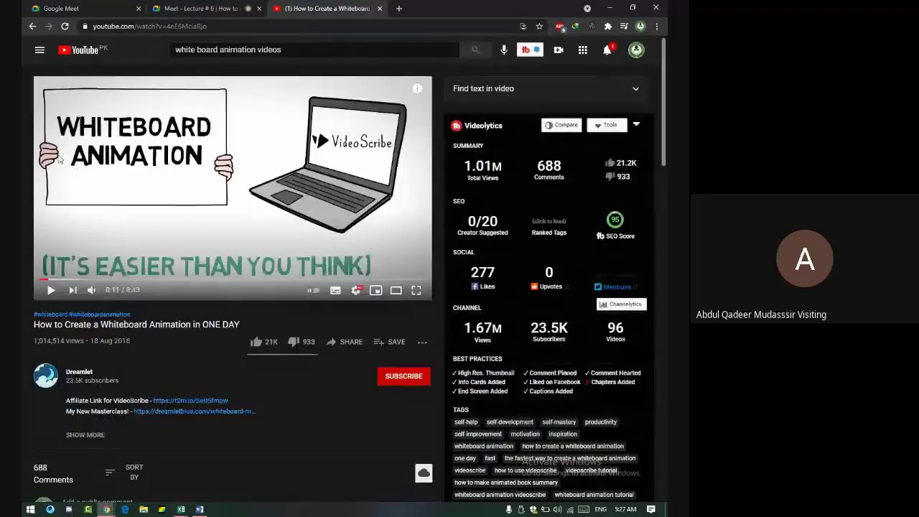
left_click(184, 9)
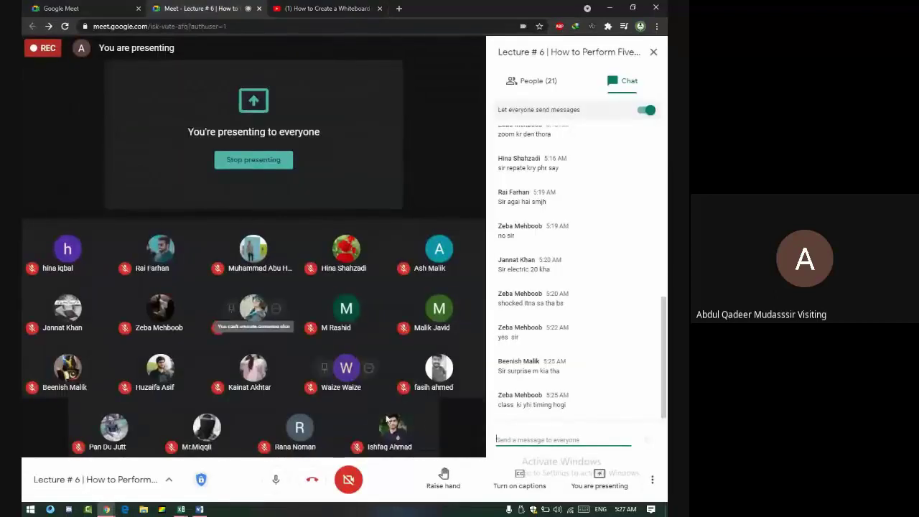
Step: Close the YouTube tab and the meeting chat panel
left_click(380, 8)
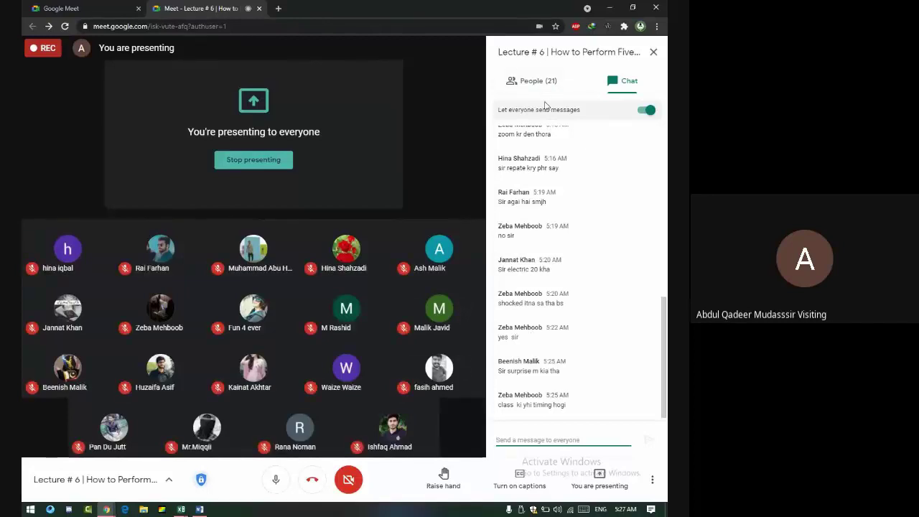
left_click(653, 52)
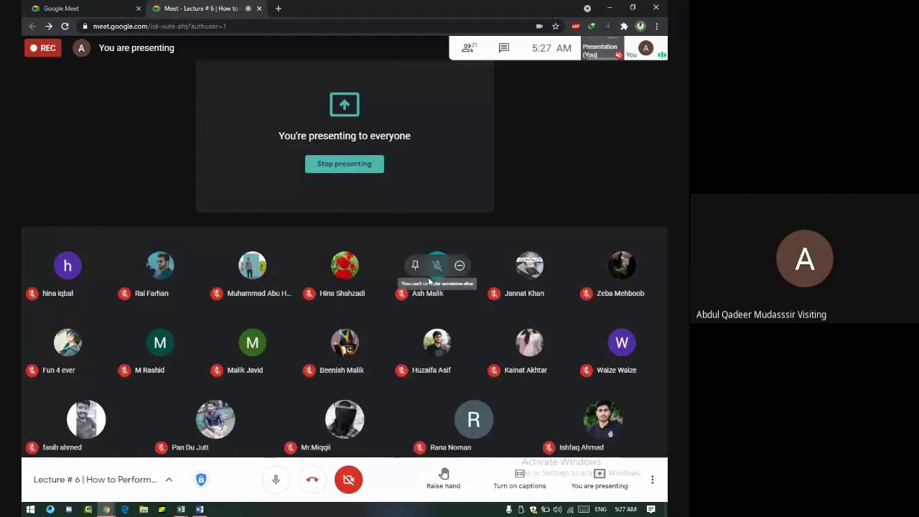
Step: Open, close, and reopen the meeting chat to read the newest messages
mouse_move(357, 276)
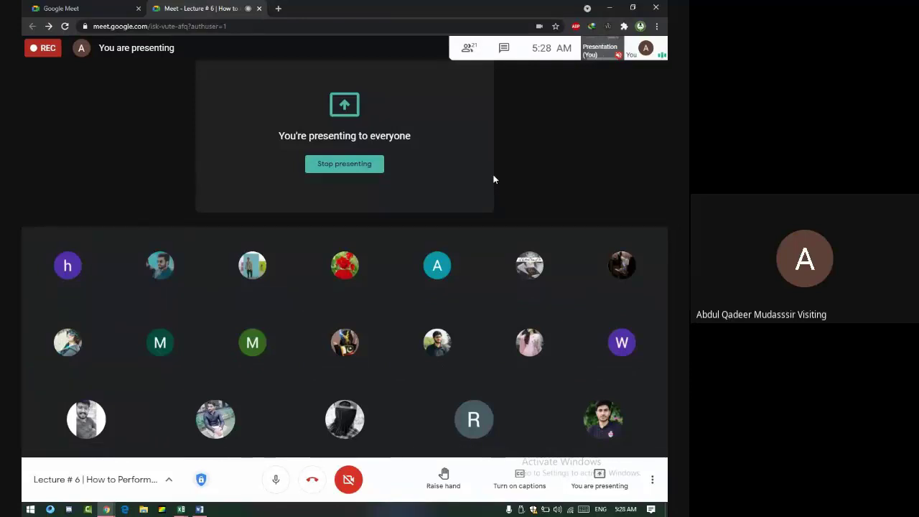
left_click(507, 47)
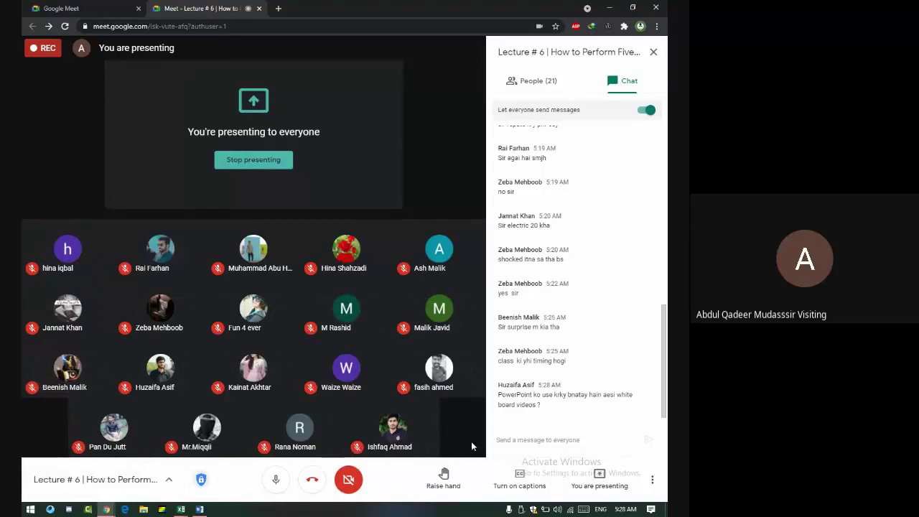
left_click(653, 51)
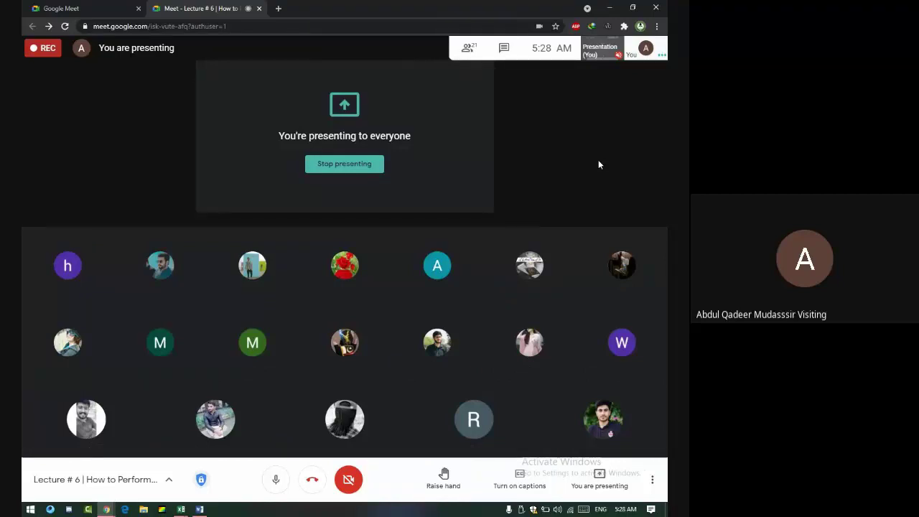
left_click(504, 49)
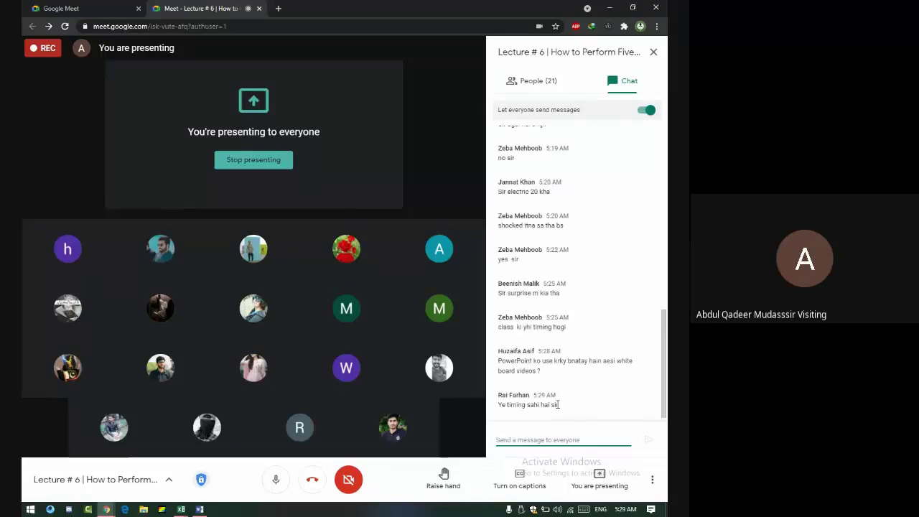
Step: Launch PowerPoint 2013 and start a blank presentation with the Blank slide layout
left_click(30, 509)
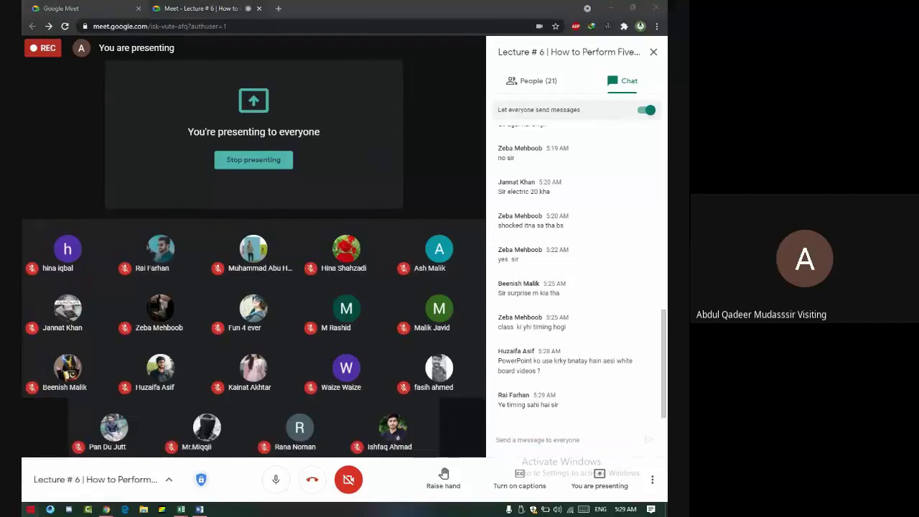
type("power")
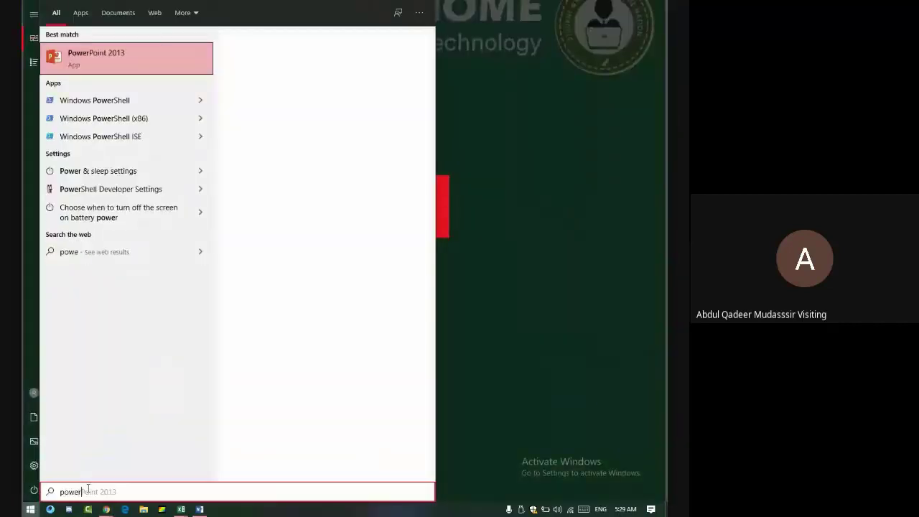
key("Return")
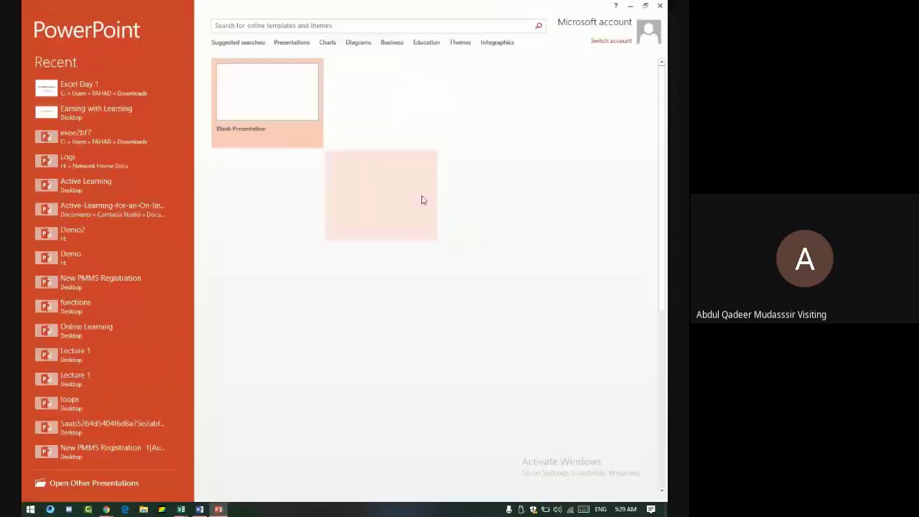
left_click(459, 141)
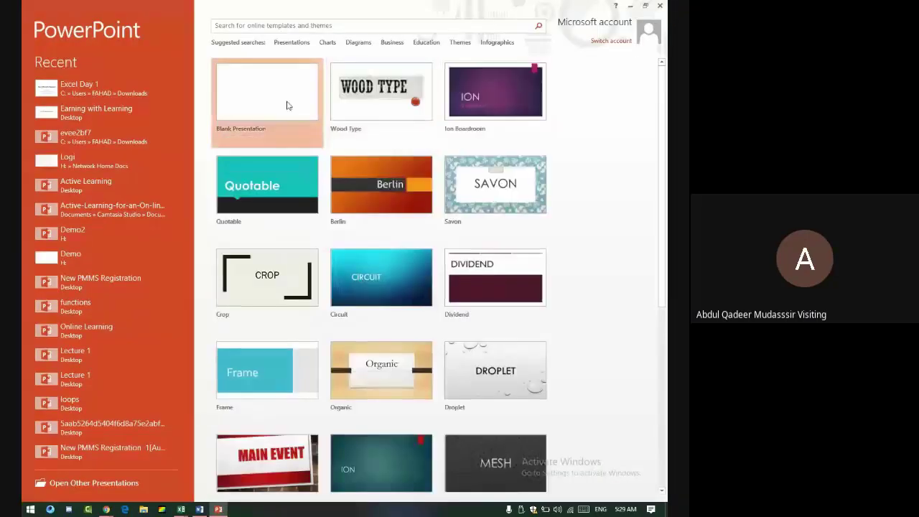
left_click(287, 96)
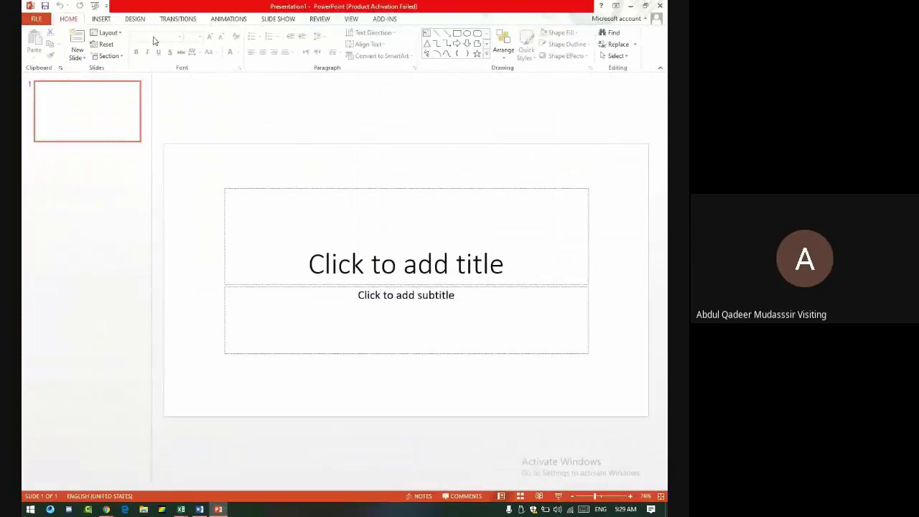
left_click(107, 32)
left_click(128, 158)
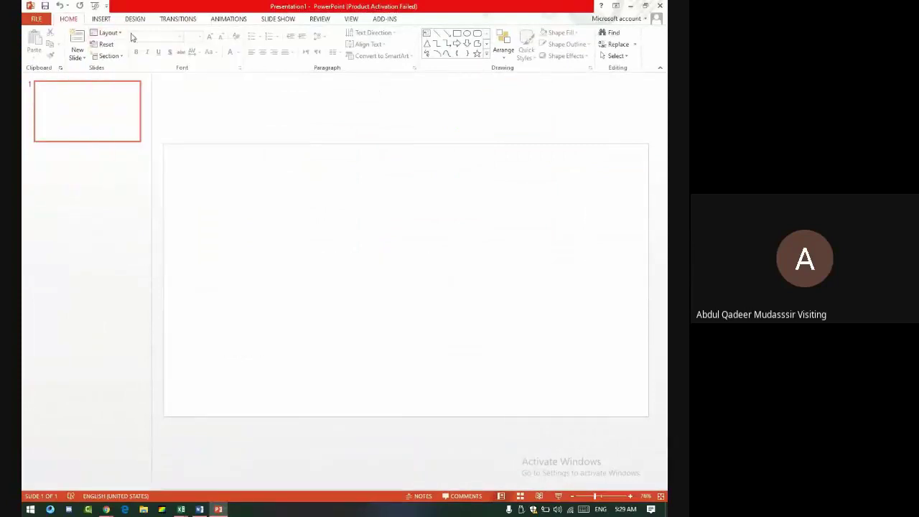
Step: Draw a blue rectangle in the upper-left part of the slide
left_click(143, 20)
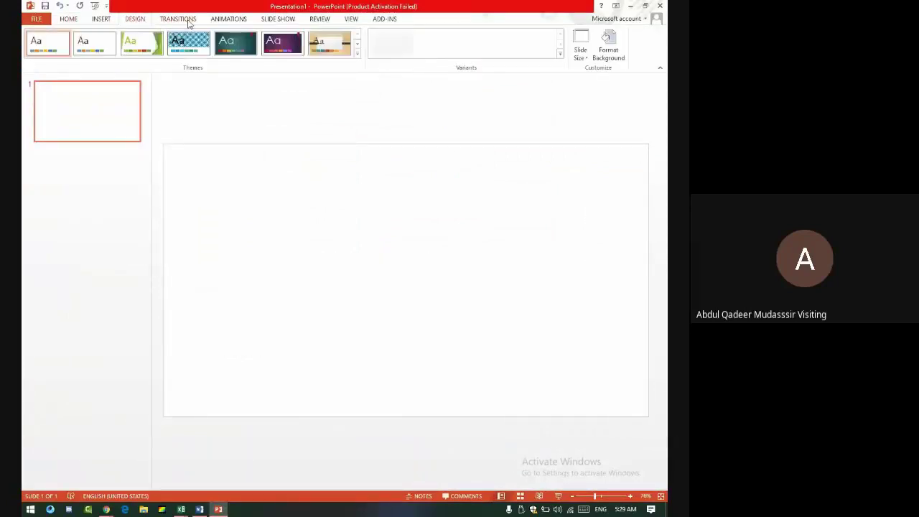
left_click(229, 26)
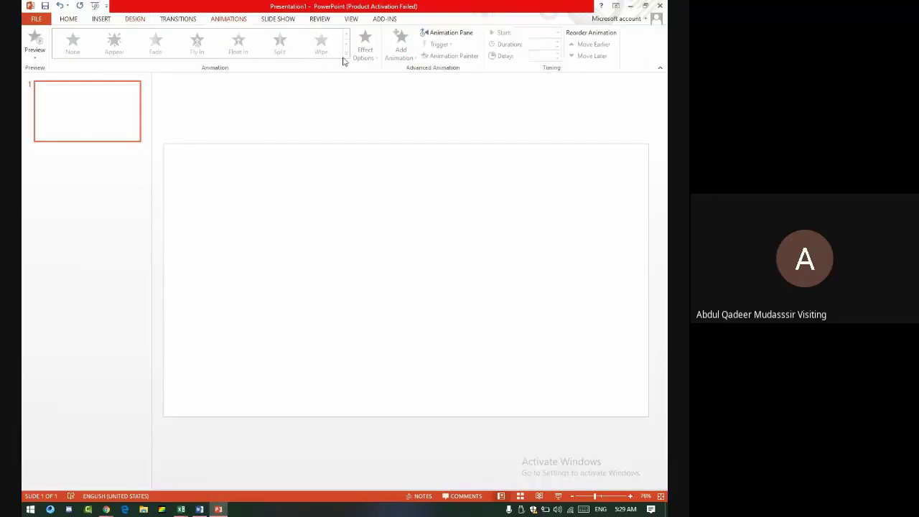
left_click(107, 20)
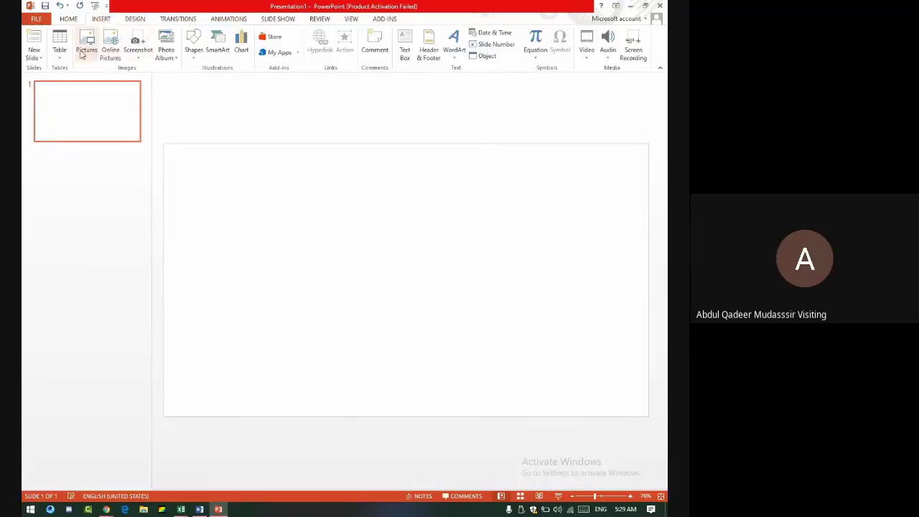
left_click(193, 45)
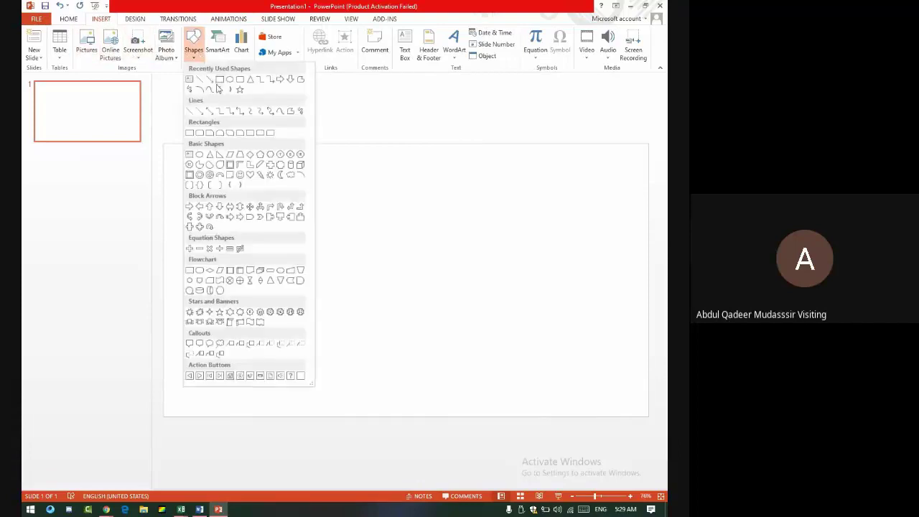
left_click(220, 79)
left_click_drag(280, 203, 357, 243)
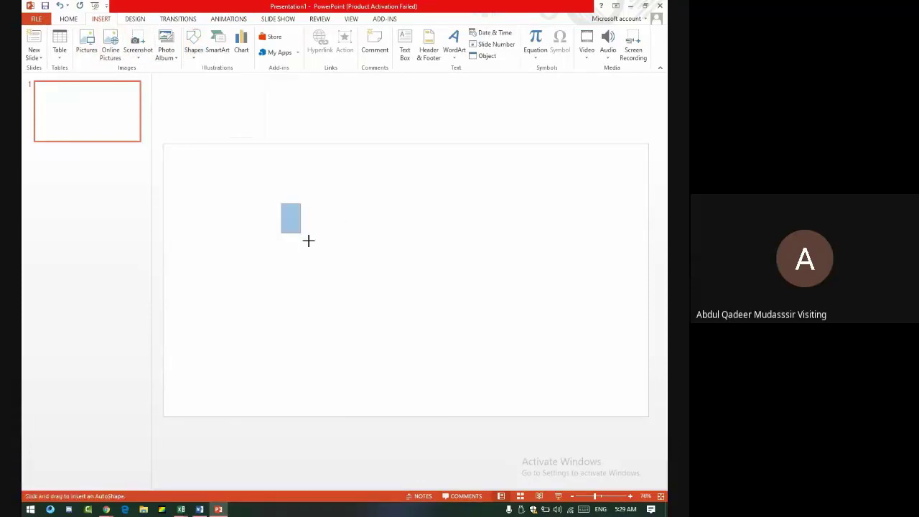
Step: Give the rectangle a freehand custom motion path and preview the animation
left_click(227, 20)
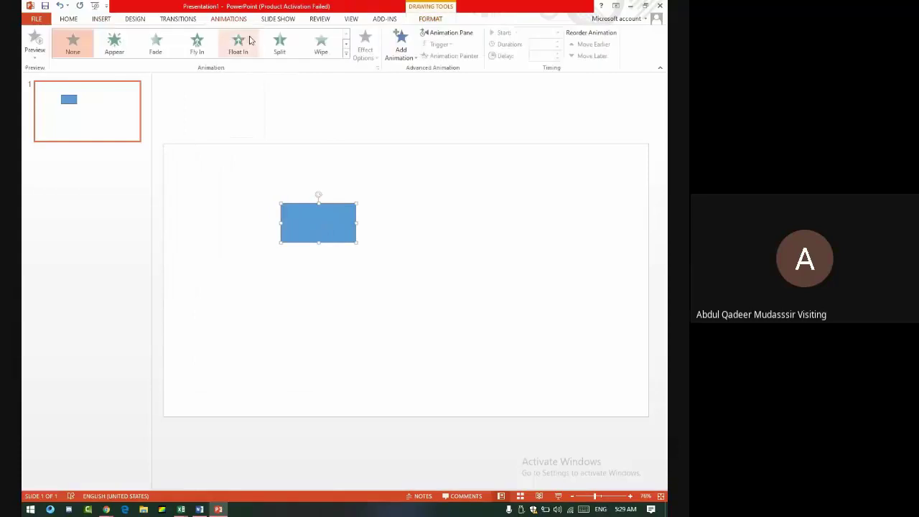
left_click(345, 55)
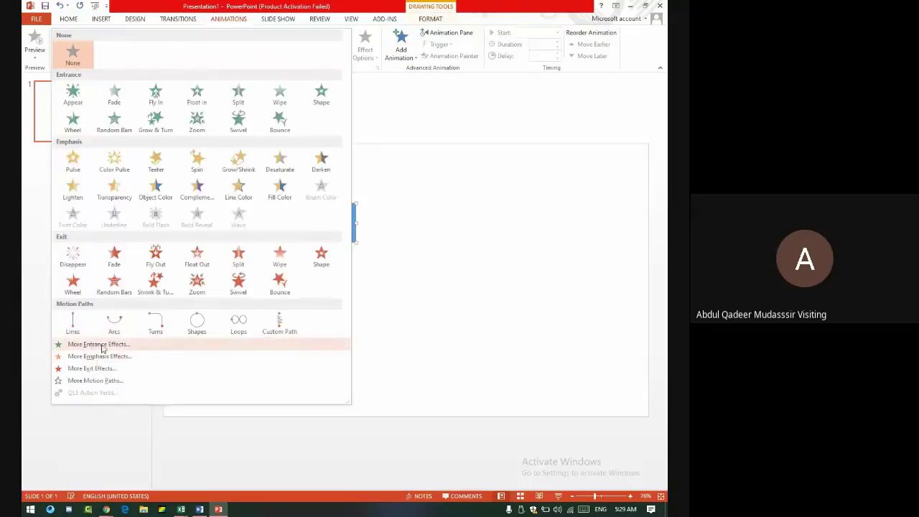
left_click(268, 340)
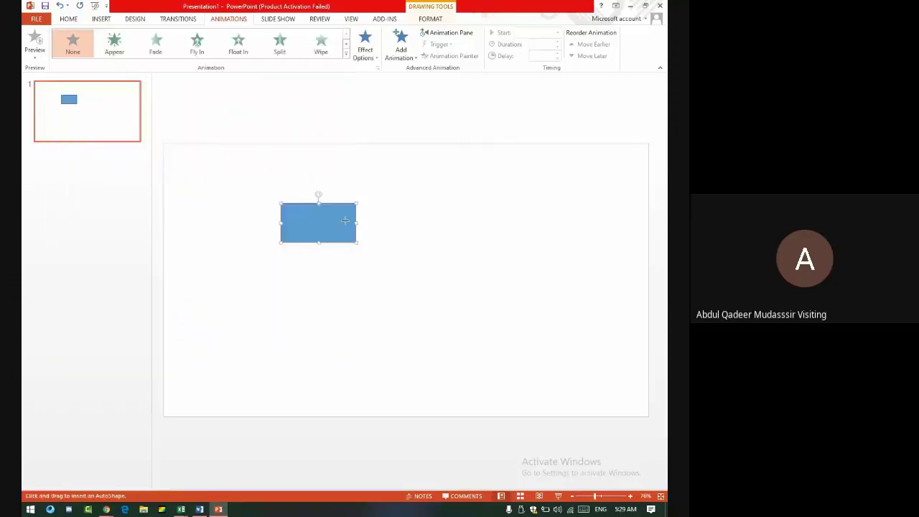
mouse_move(360, 225)
left_mouse_down()
mouse_move(548, 248)
mouse_move(319, 303)
mouse_move(285, 338)
mouse_move(420, 357)
mouse_move(360, 151)
left_mouse_up()
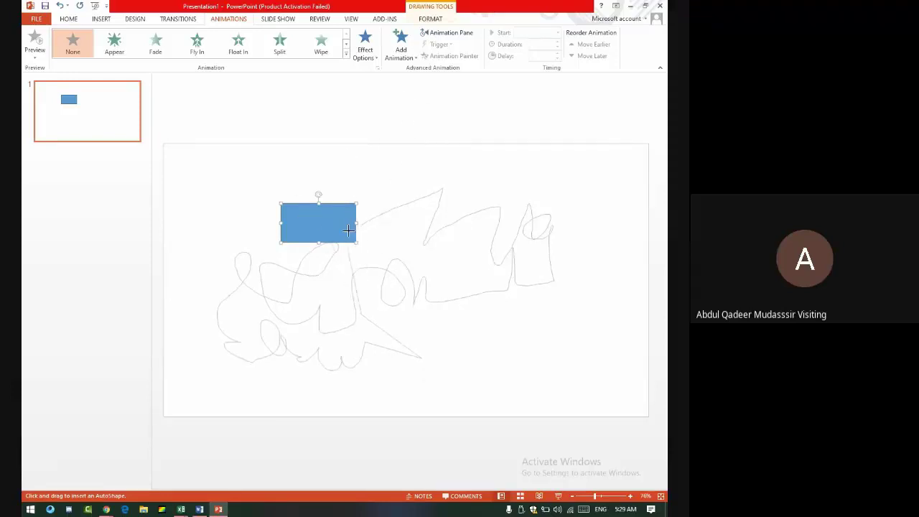
left_click_drag(360, 151, 361, 226)
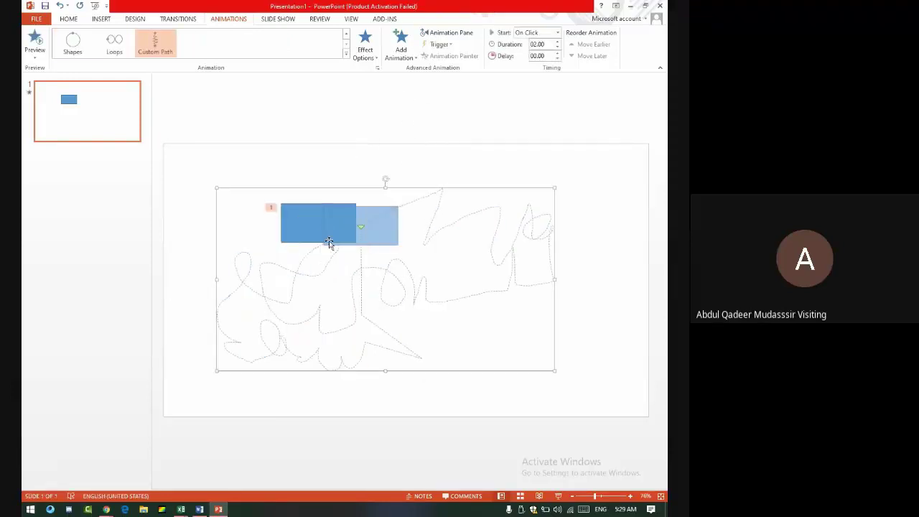
left_click(38, 40)
Step: Return to Meet and admit the waiting person, bringing the call to 22
key("alt+Tab")
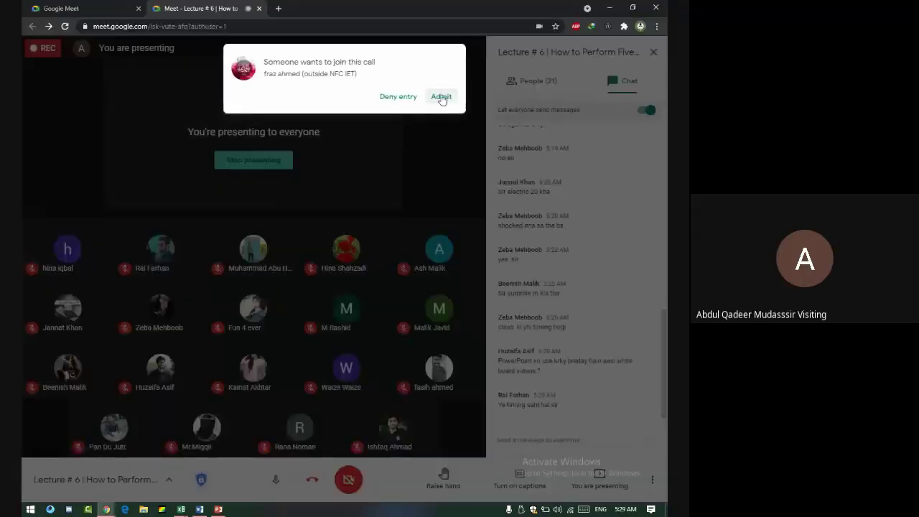
left_click(442, 97)
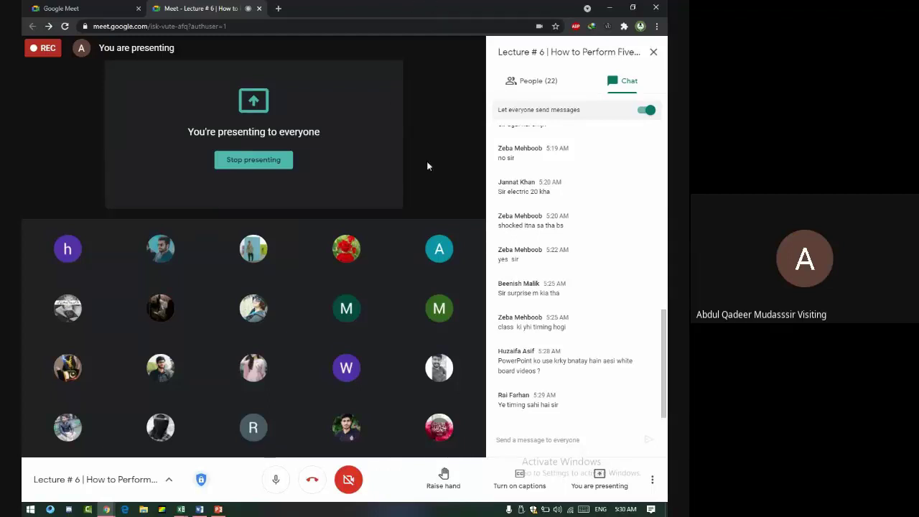
Step: Close the meeting chat panel so the participant grid widens
left_click(653, 51)
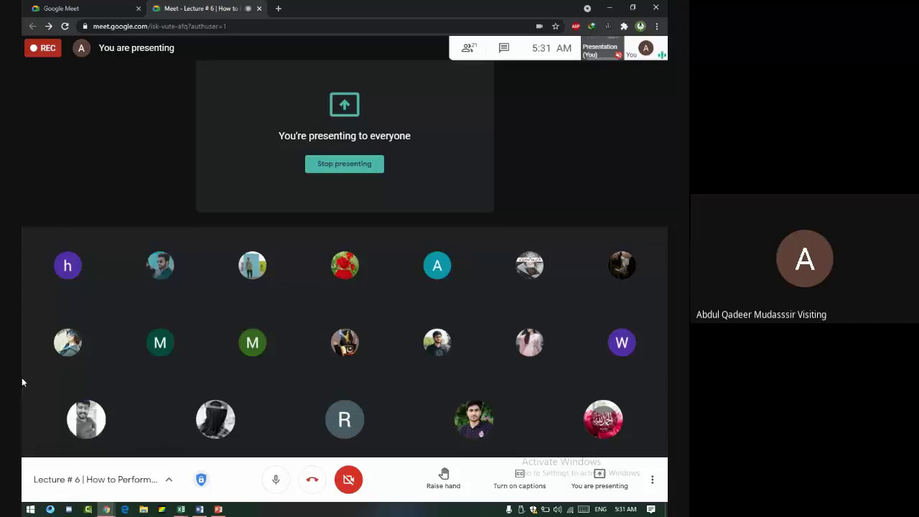
mouse_move(460, 279)
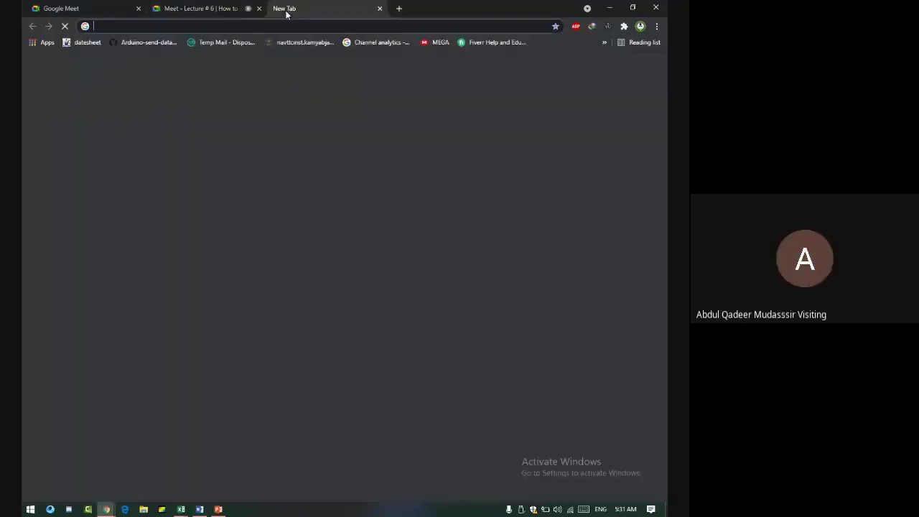
Step: Search Google for Explaindio in a new tab
left_click(278, 8)
left_click(290, 21)
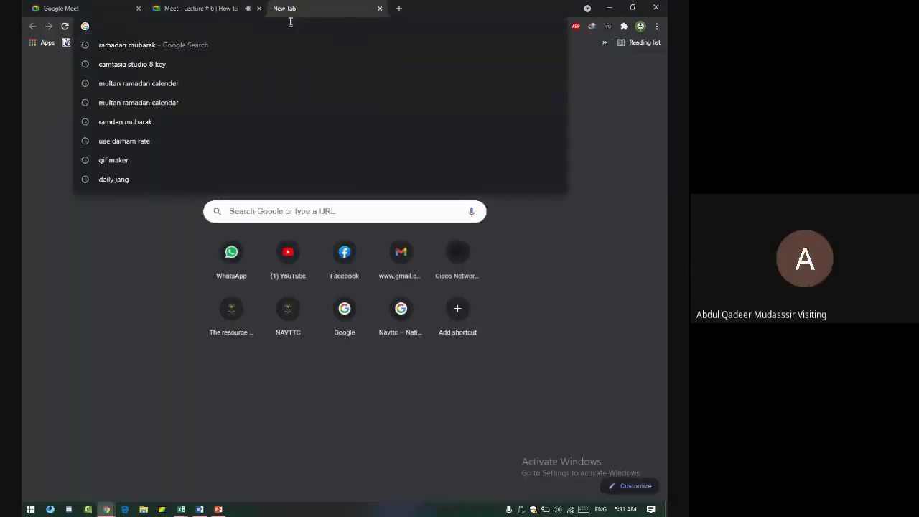
type("Exp")
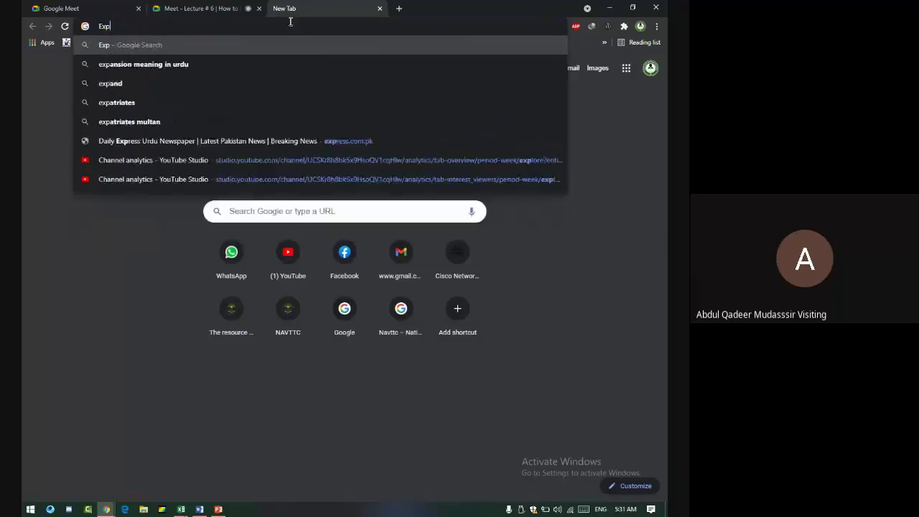
type("laindi")
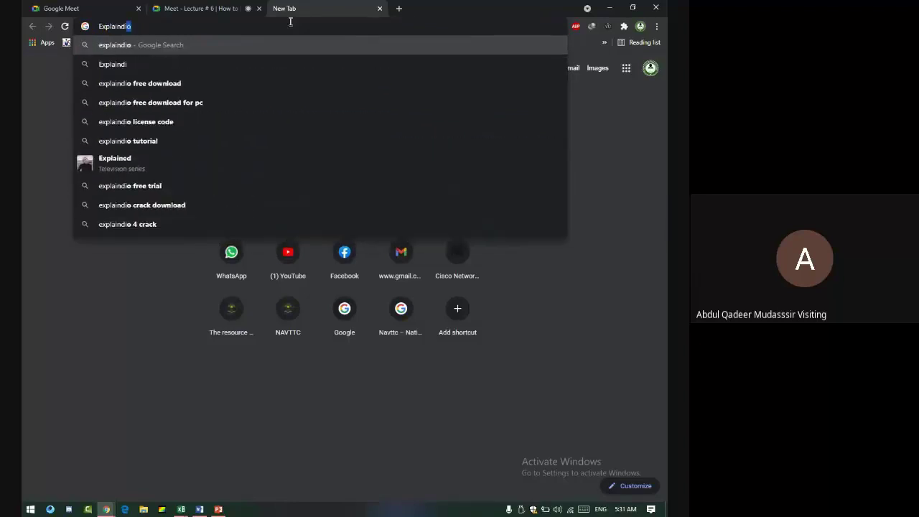
type("o")
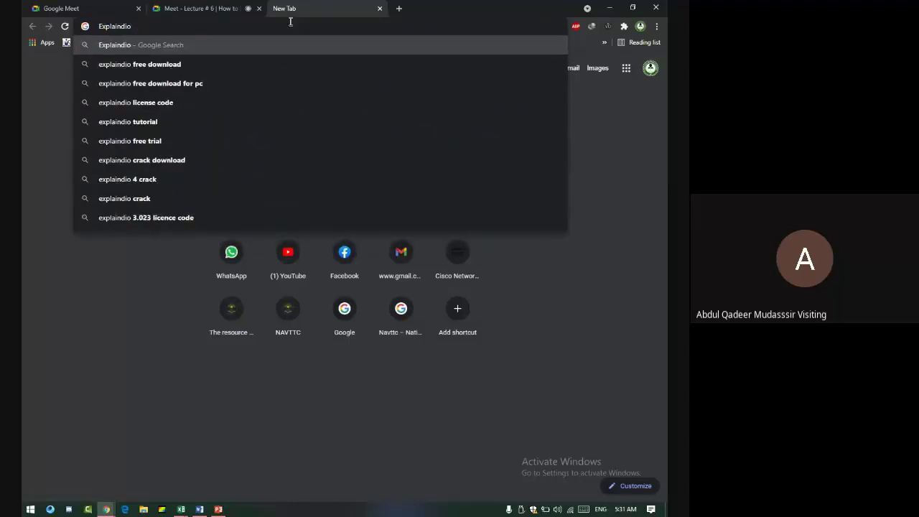
key("Return")
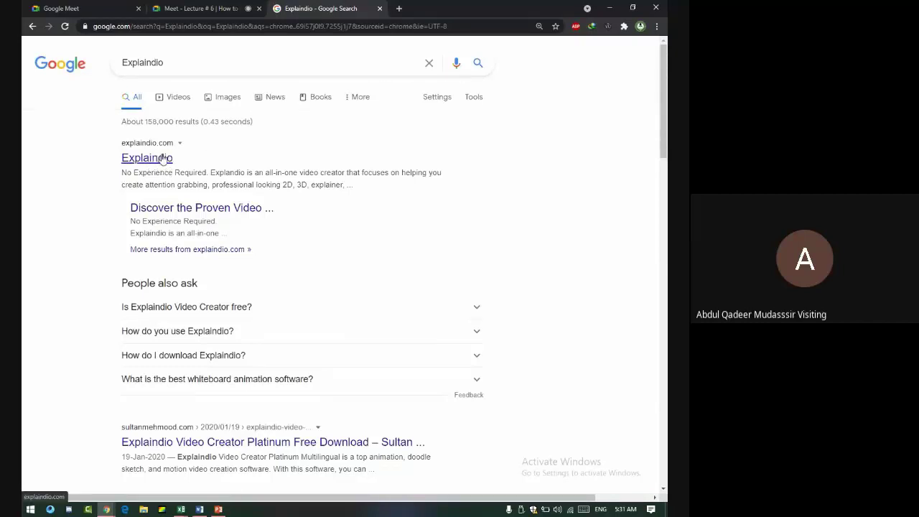
Step: Open the official explaindio.com site, browse its product page, then start a blank tab
left_click(163, 157)
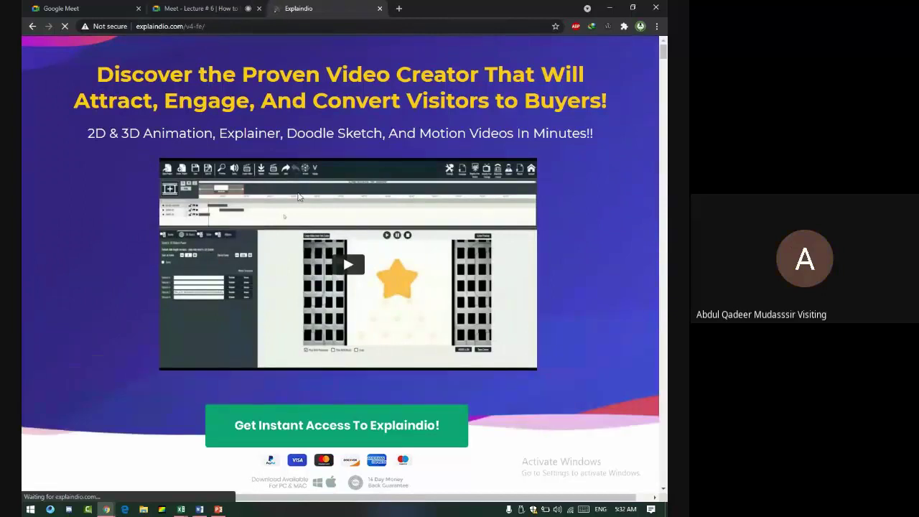
scroll(299, 196, "down", 3)
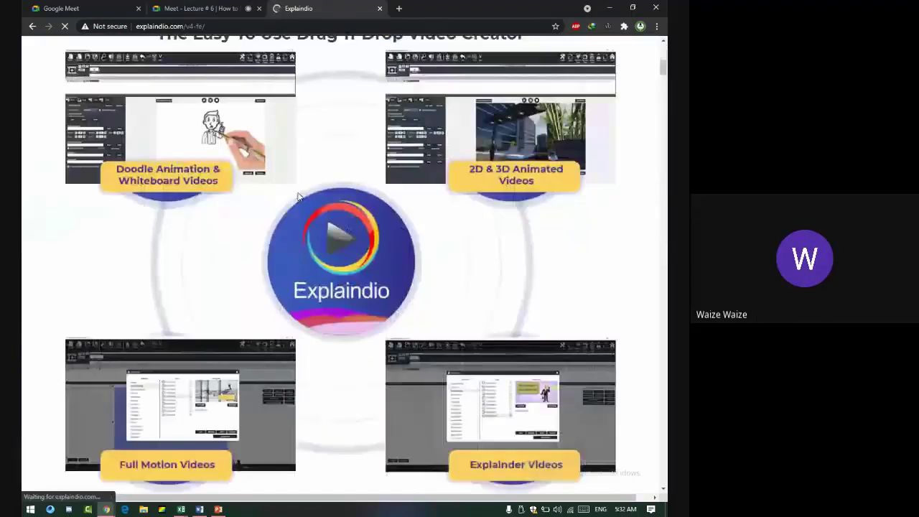
scroll(299, 196, "down", 7)
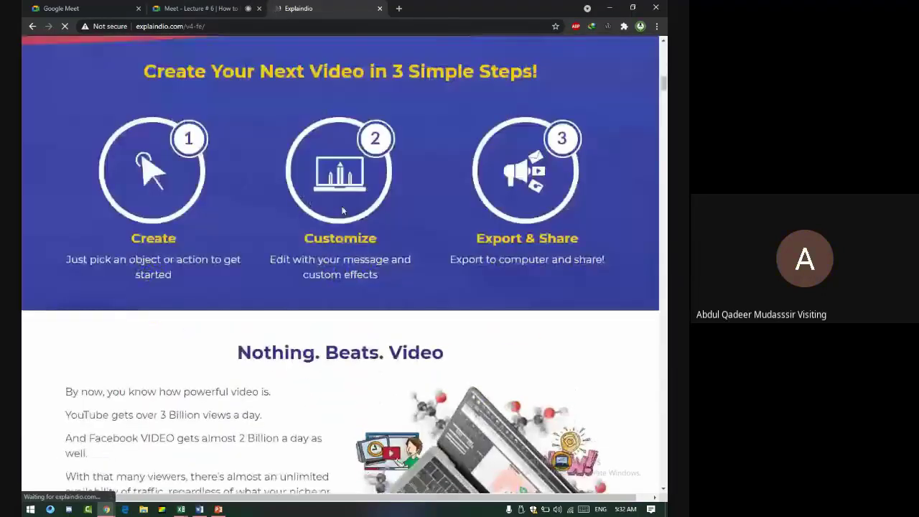
scroll(351, 209, "down", 7)
scroll(351, 210, "down", 7)
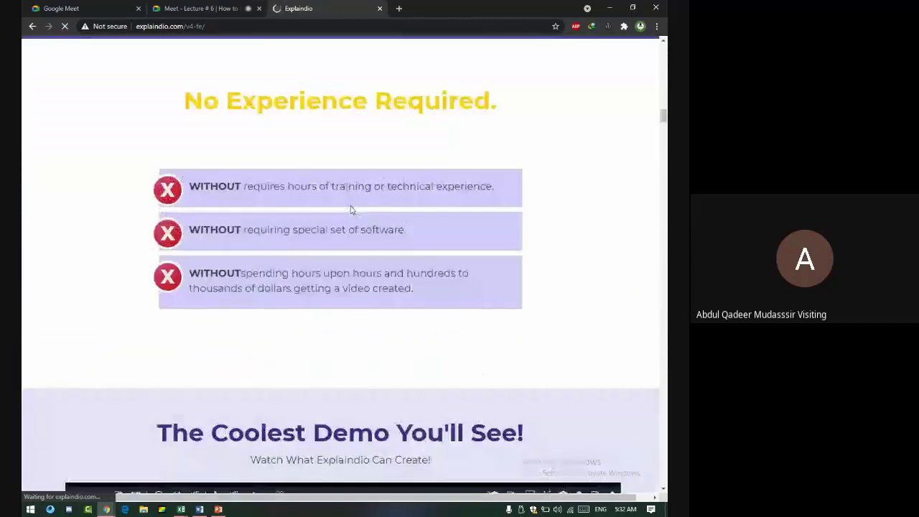
scroll(348, 213, "down", 5)
scroll(344, 217, "down", 2)
scroll(341, 221, "down", 4)
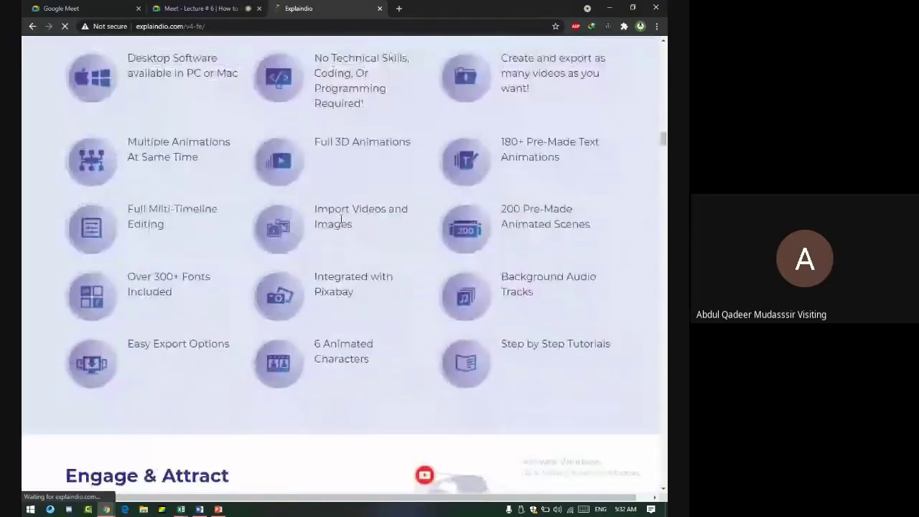
scroll(341, 221, "up", 2)
scroll(340, 221, "up", 1)
scroll(341, 222, "up", 2)
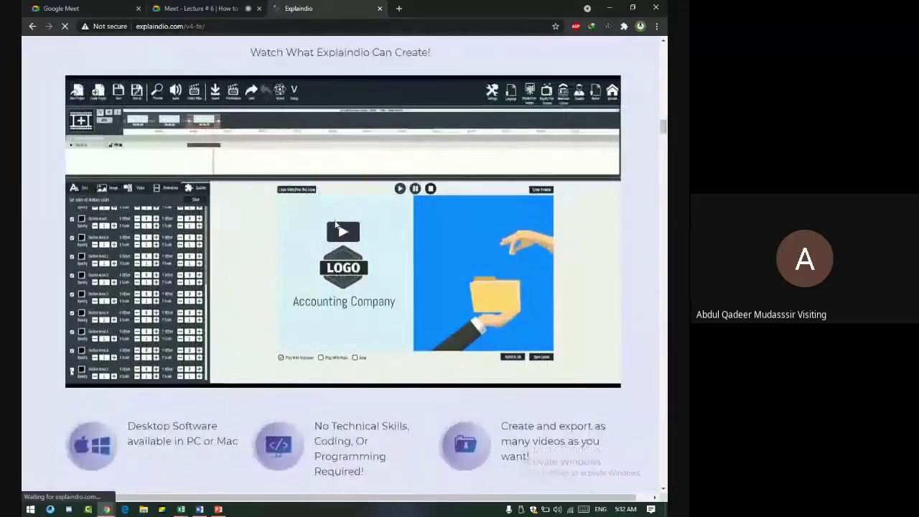
scroll(334, 224, "down", 5)
scroll(332, 224, "down", 5)
scroll(332, 224, "down", 5)
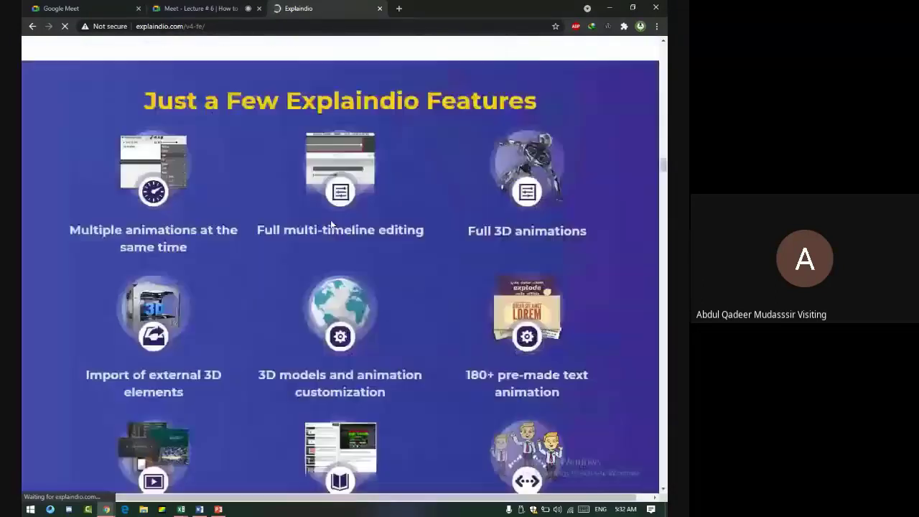
scroll(332, 224, "down", 2)
scroll(333, 224, "down", 5)
scroll(331, 223, "up", 5)
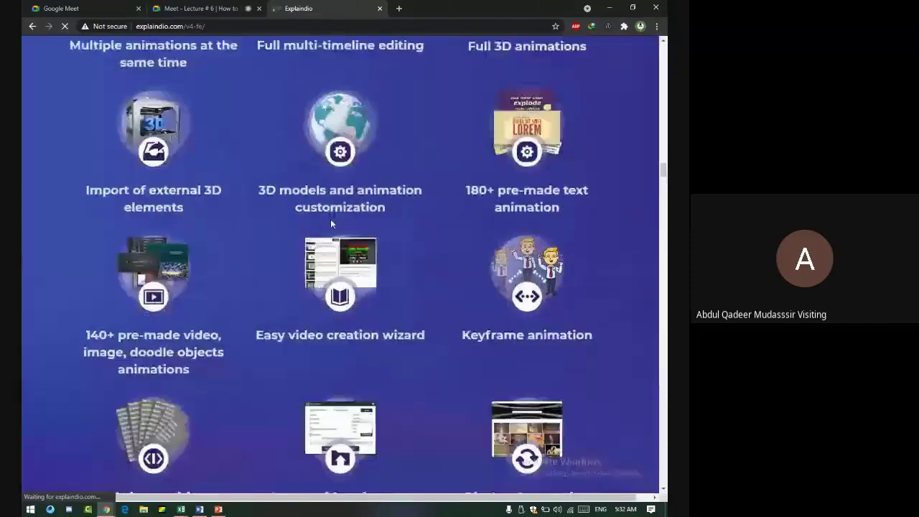
scroll(330, 221, "up", 5)
scroll(330, 221, "up", 5)
scroll(285, 237, "down", 1)
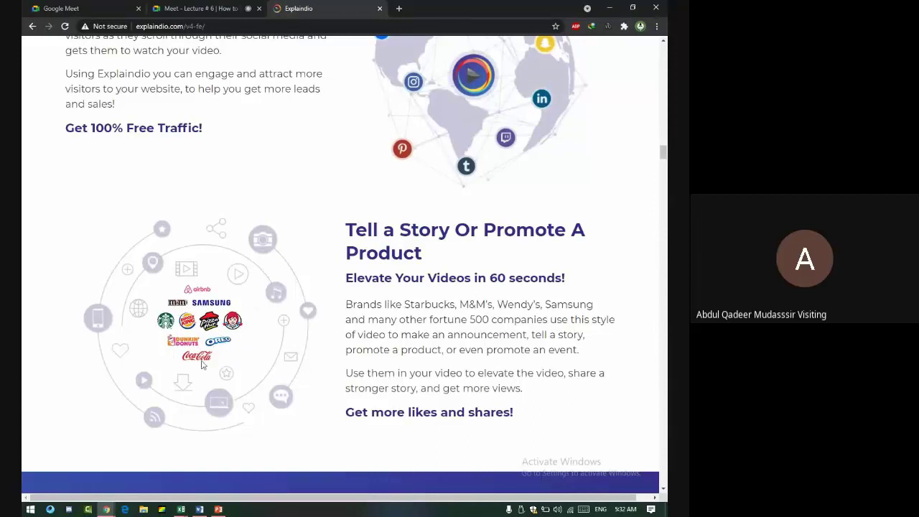
scroll(204, 352, "down", 2)
scroll(203, 353, "down", 5)
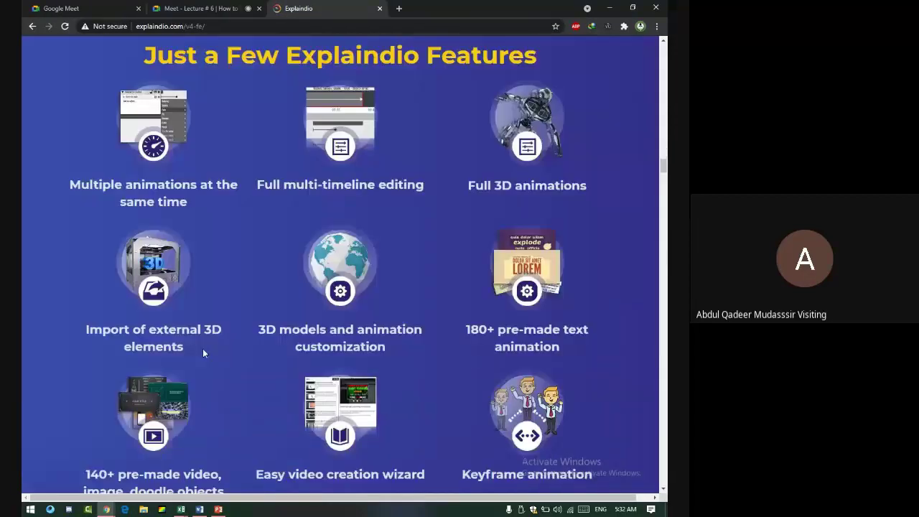
scroll(203, 352, "down", 3)
scroll(347, 335, "down", 4)
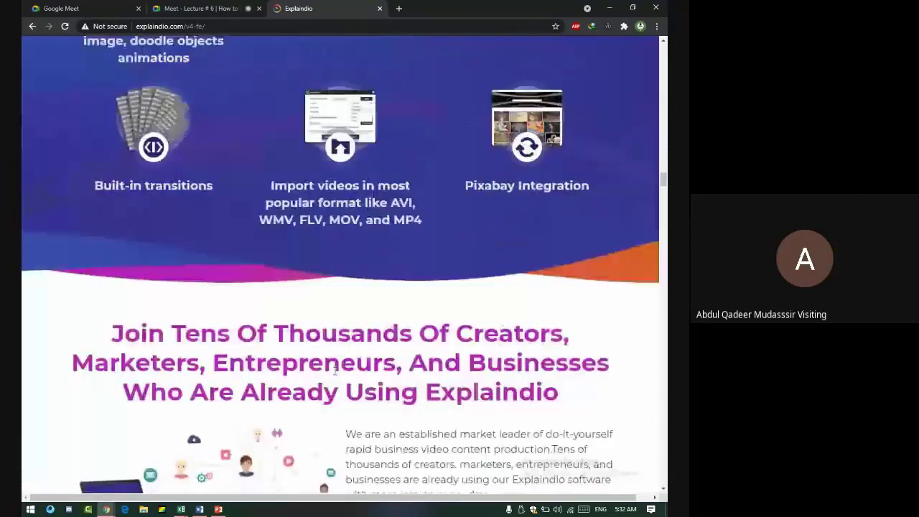
scroll(332, 476, "down", 5)
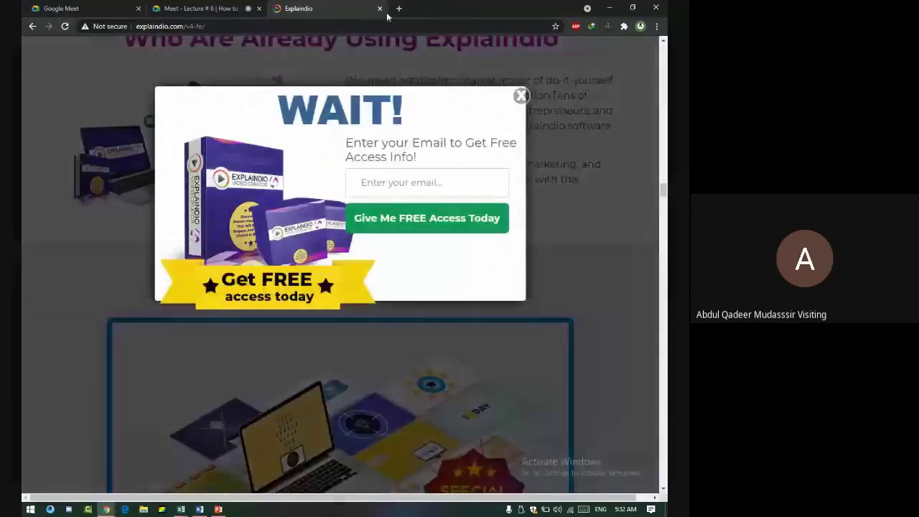
left_click(400, 8)
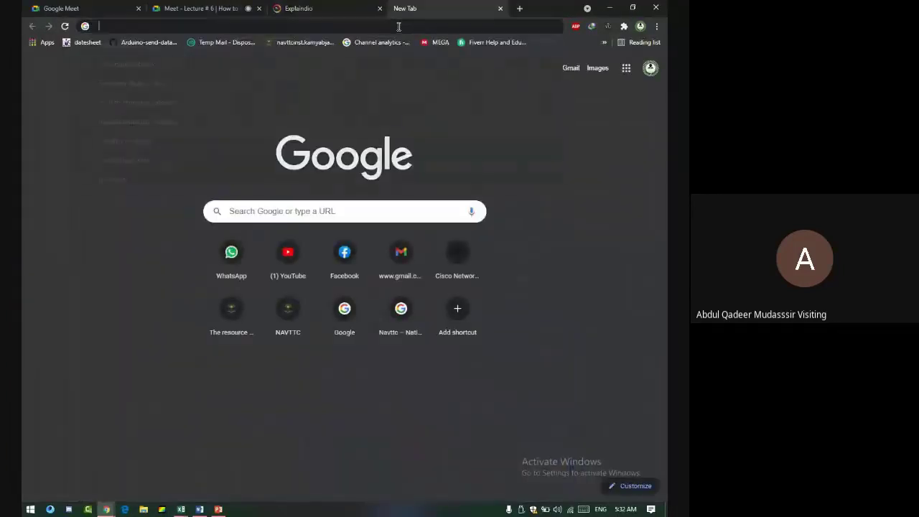
Step: Search Google for Powtoon
left_click(400, 28)
type("Pow")
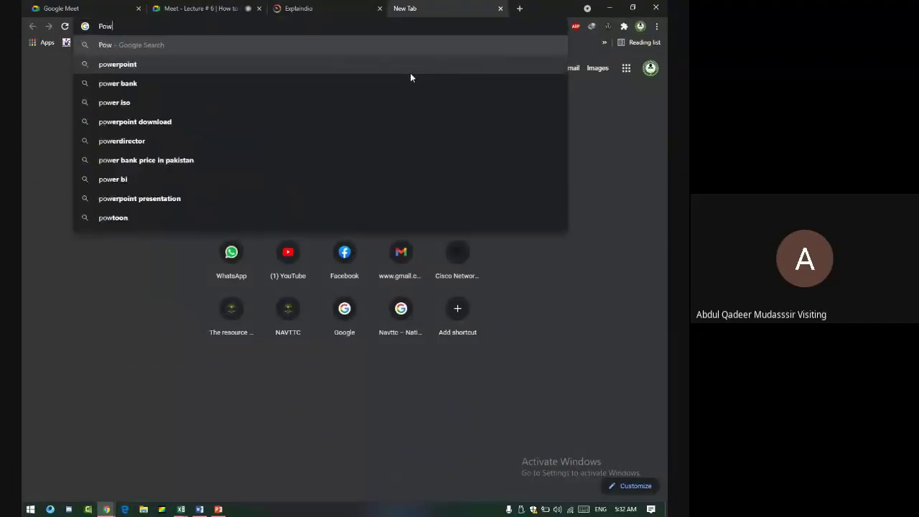
type("toon")
key("Return")
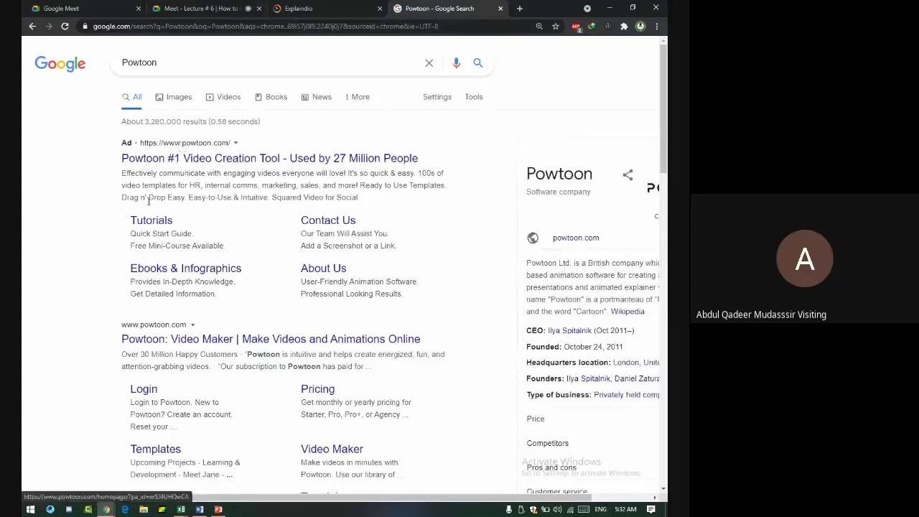
Step: Open powtoon.com in a new tab, browse it, then return to the search results
right_click(188, 337)
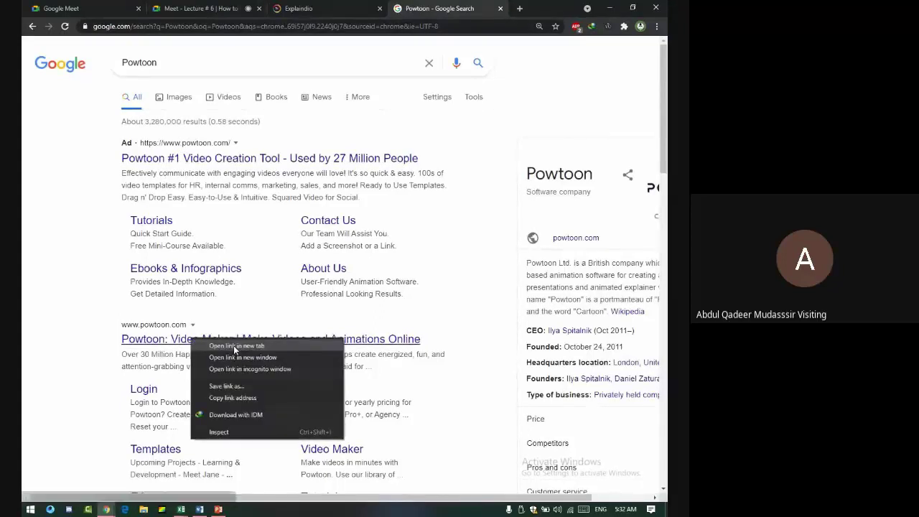
left_click(235, 346)
left_click(442, 8)
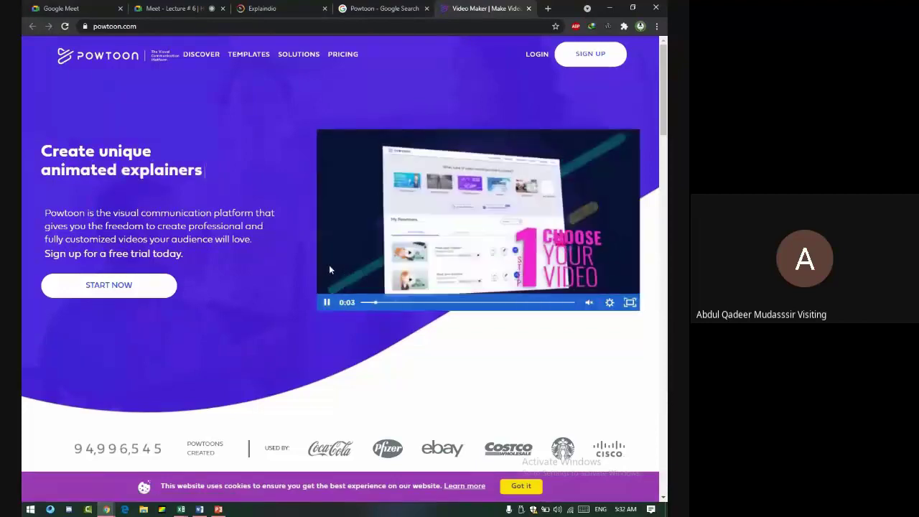
scroll(285, 314, "down", 2)
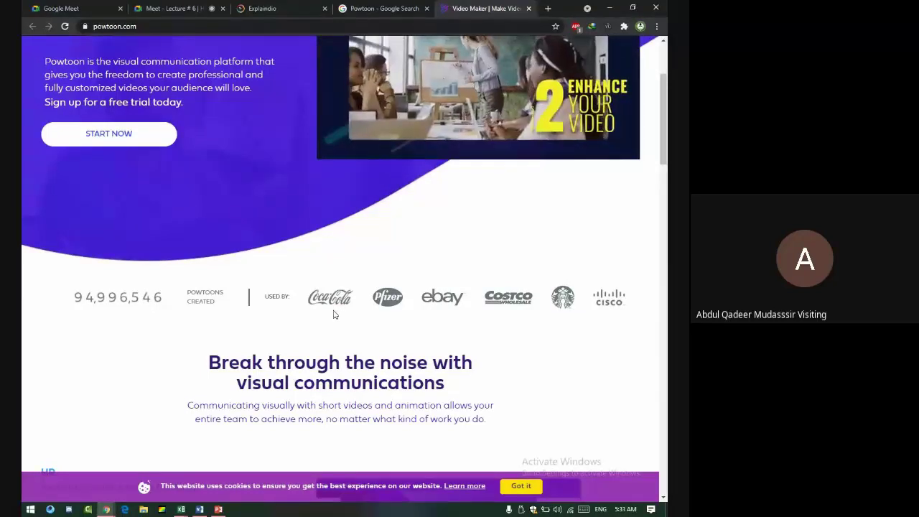
scroll(333, 313, "down", 3)
scroll(334, 315, "down", 7)
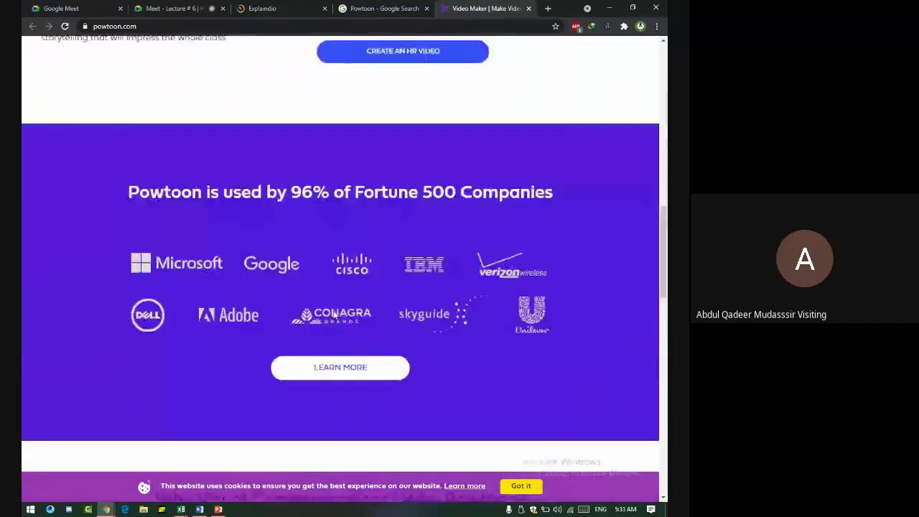
scroll(334, 314, "down", 3)
scroll(334, 314, "up", 1)
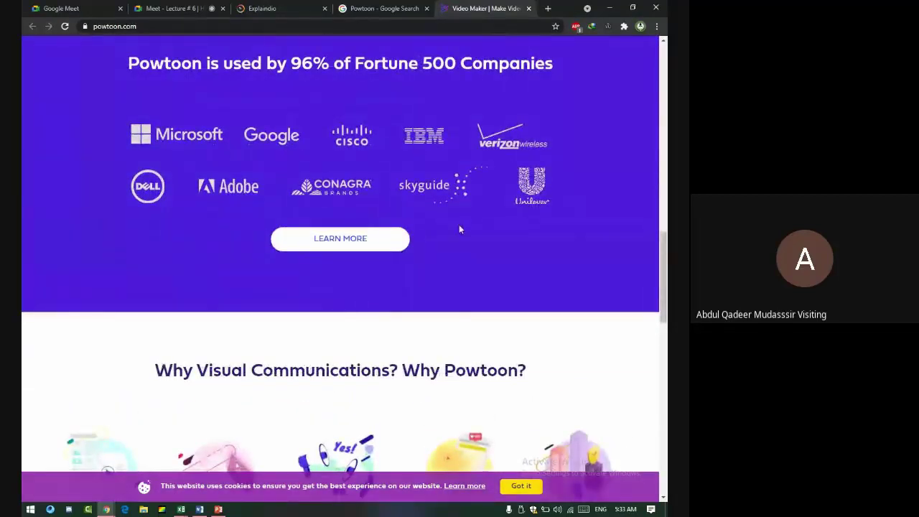
scroll(460, 229, "down", 1)
scroll(435, 244, "down", 3)
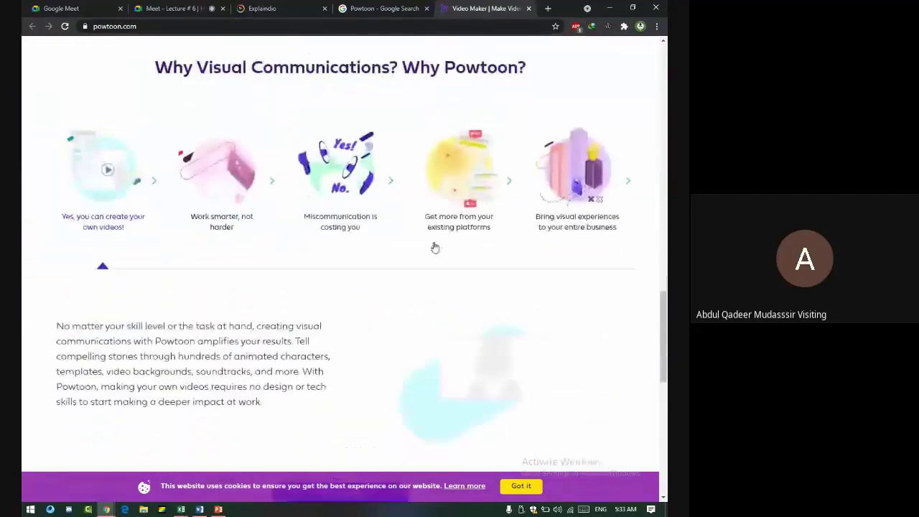
scroll(434, 246, "down", 3)
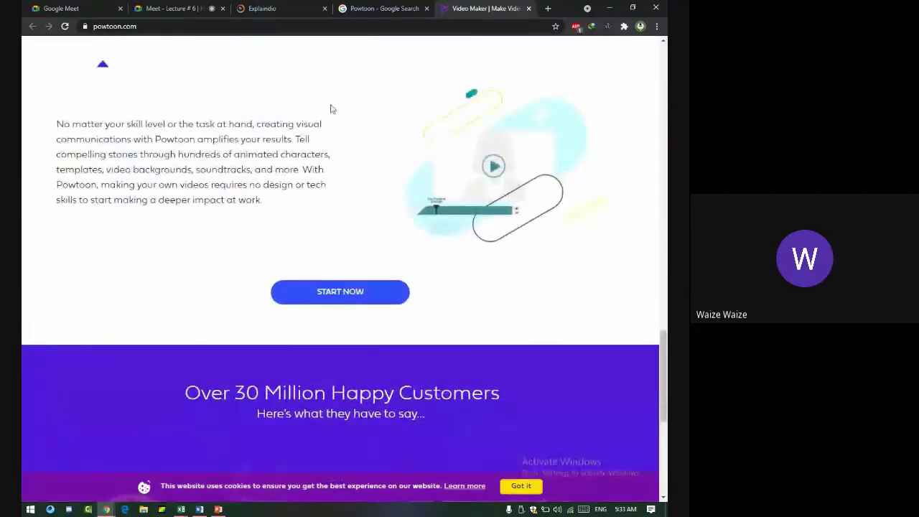
left_click(381, 8)
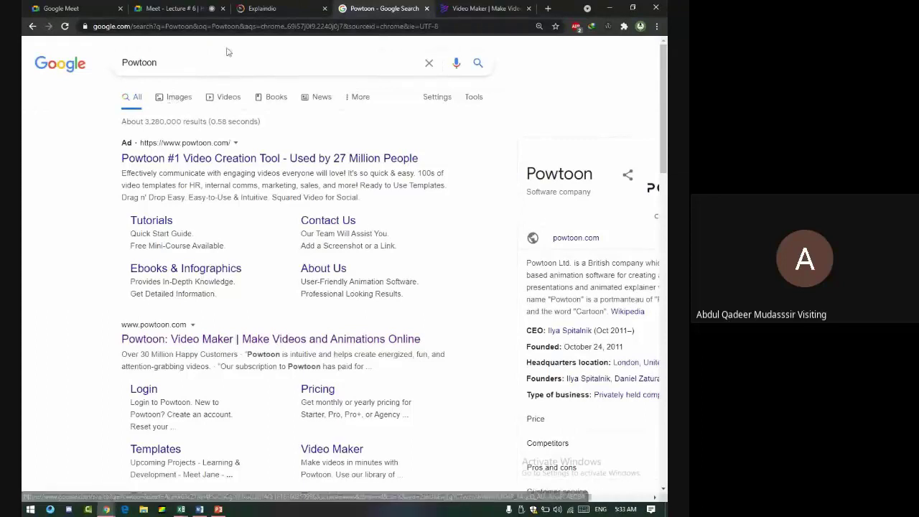
Step: Replace the Powtoon query with 'whiteboard animation video making software' using autocomplete
left_click(270, 7)
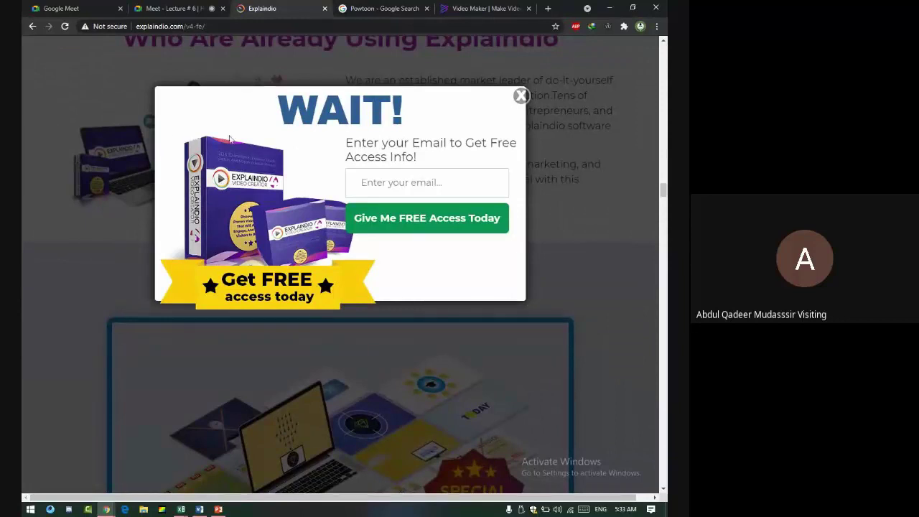
left_click(378, 6)
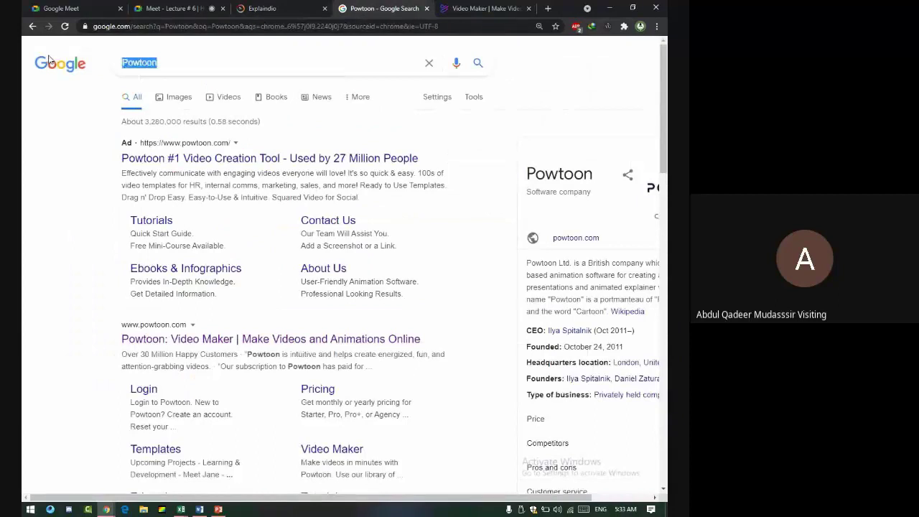
type("white")
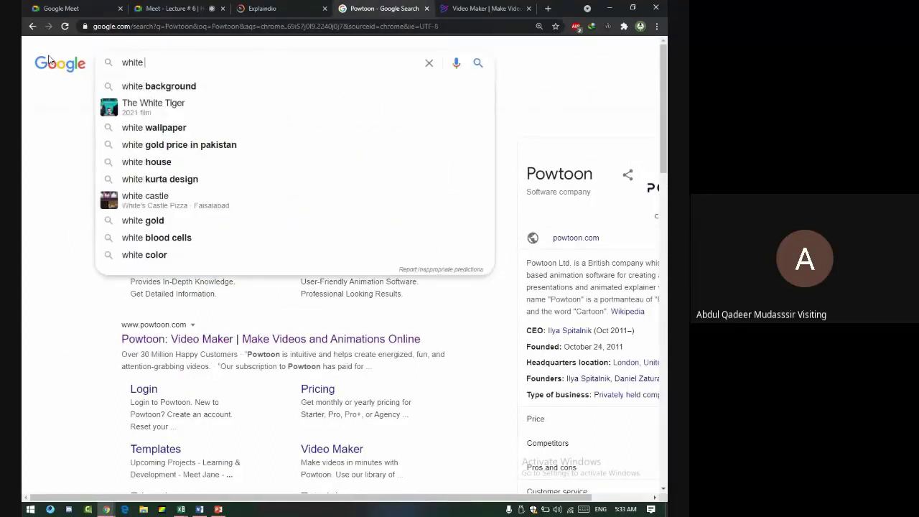
key("BackSpace")
key("Down")
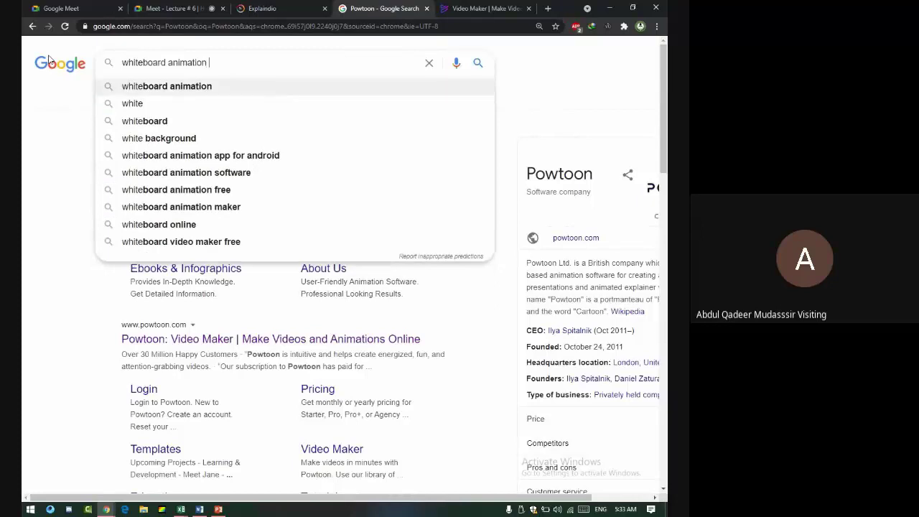
type("vi")
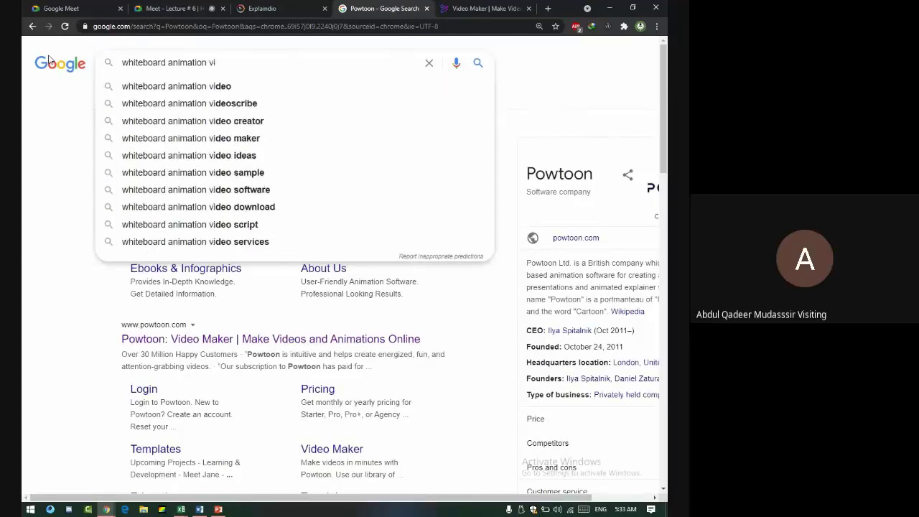
key("BackSpace")
key("BackSpace")
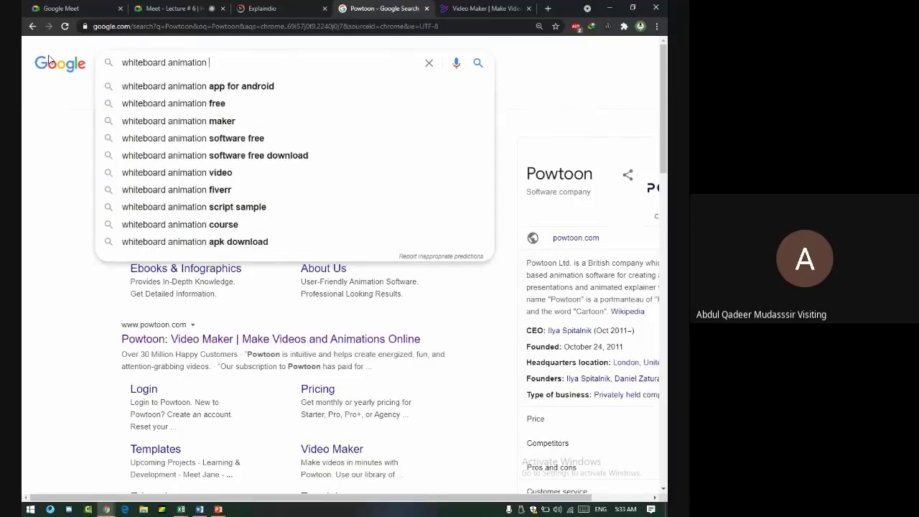
type("video ")
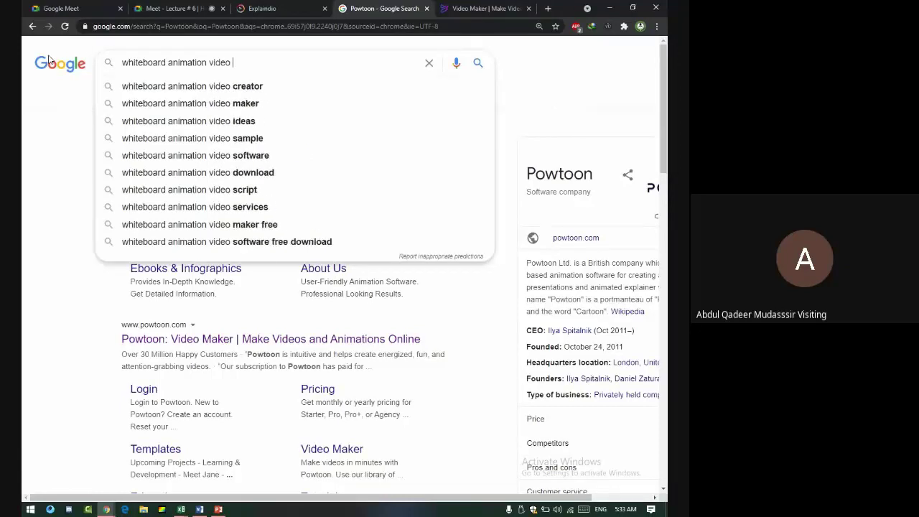
type("making")
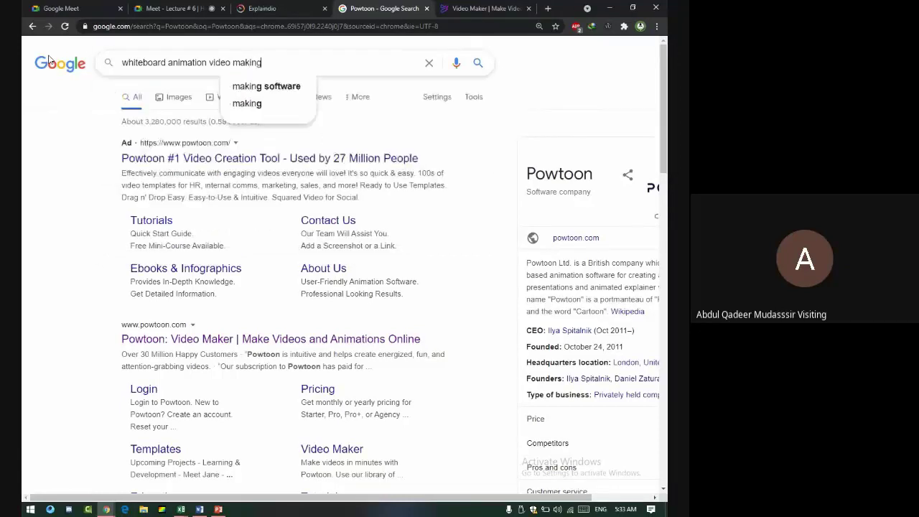
type(" software")
Step: Run the search, open Webdew's '12 Best Whiteboard Animation Software' article, and scroll to VideoScribe
key("Return")
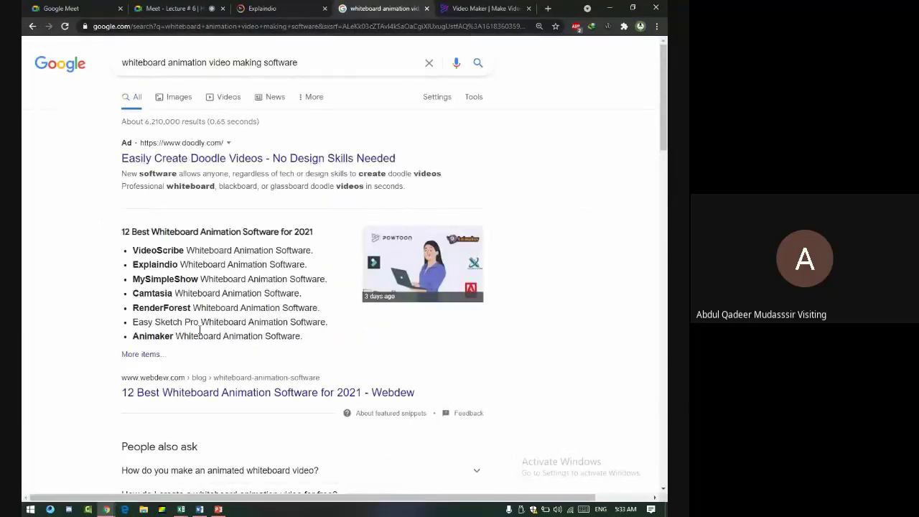
left_click(184, 392)
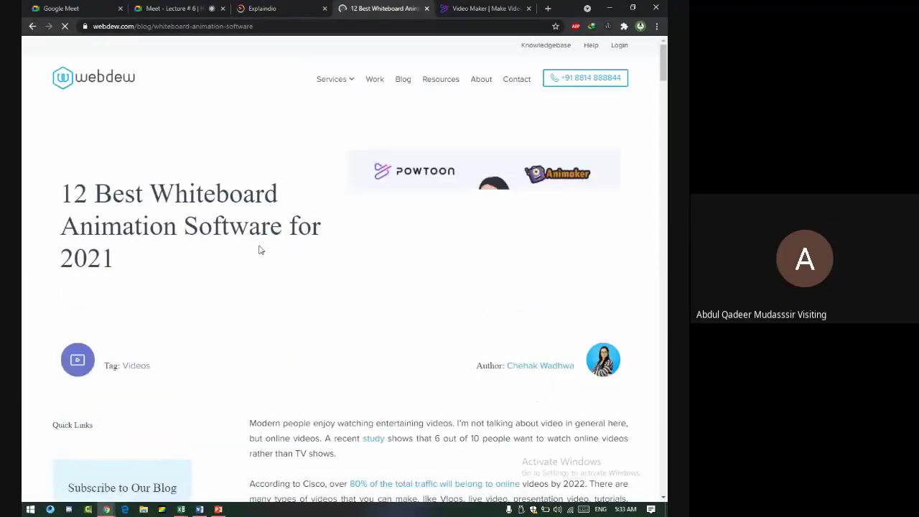
scroll(258, 236, "down", 2)
scroll(238, 162, "down", 3)
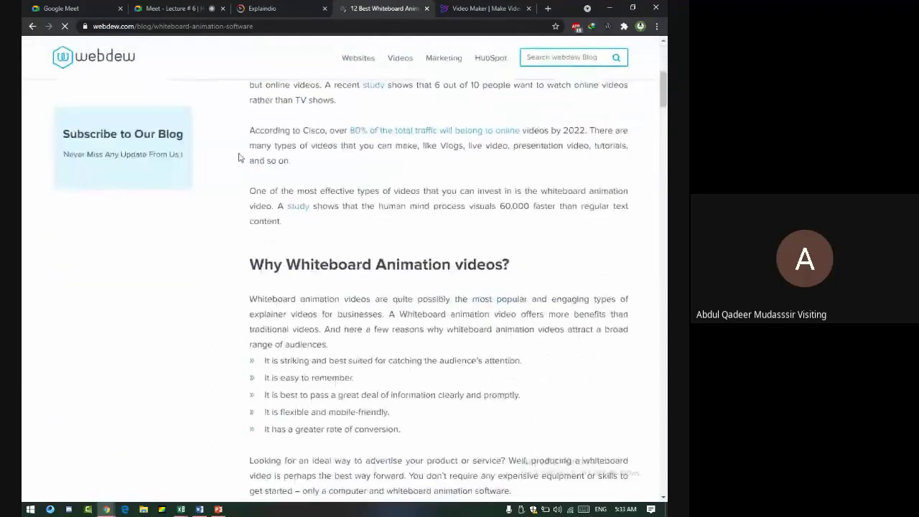
scroll(239, 160, "down", 2)
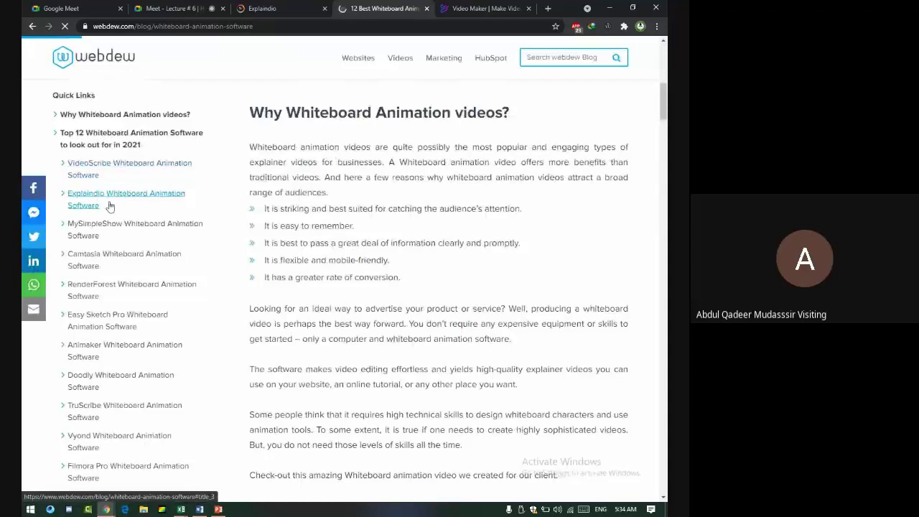
scroll(133, 250, "down", 3)
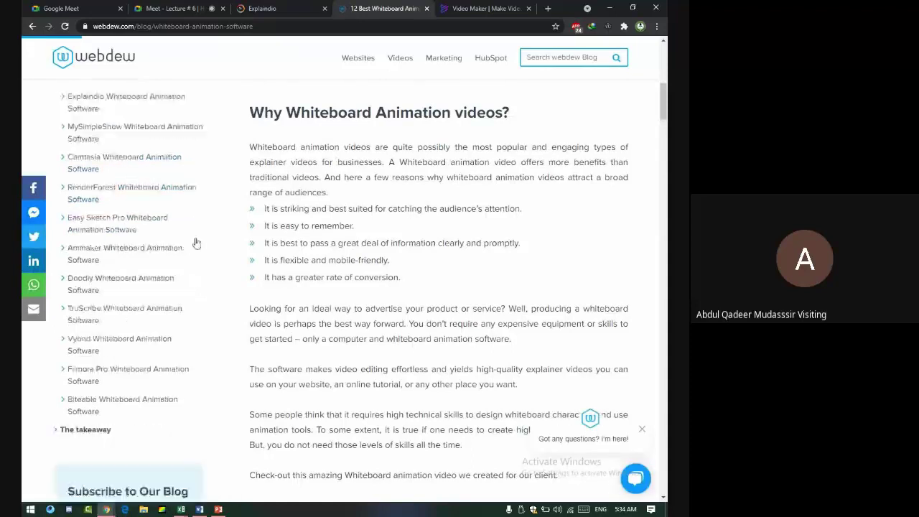
scroll(316, 264, "down", 5)
scroll(321, 261, "down", 2)
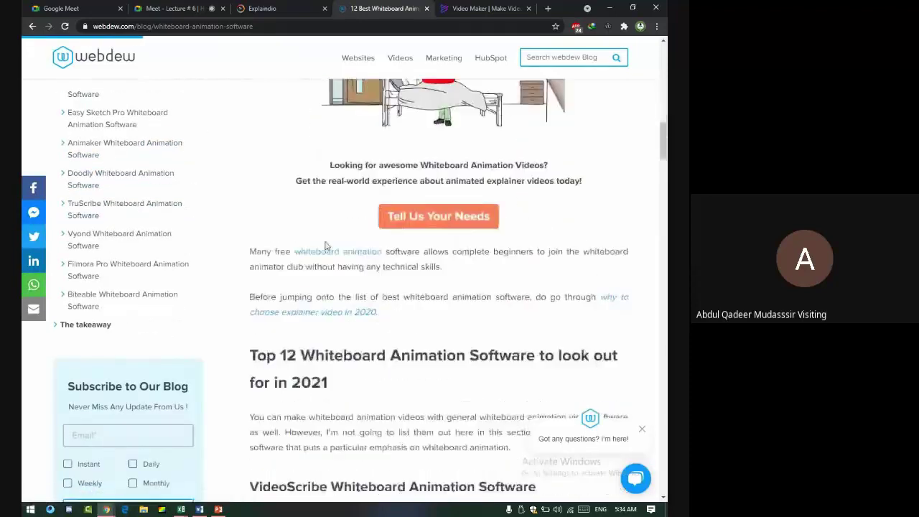
scroll(322, 261, "down", 1)
scroll(316, 268, "down", 2)
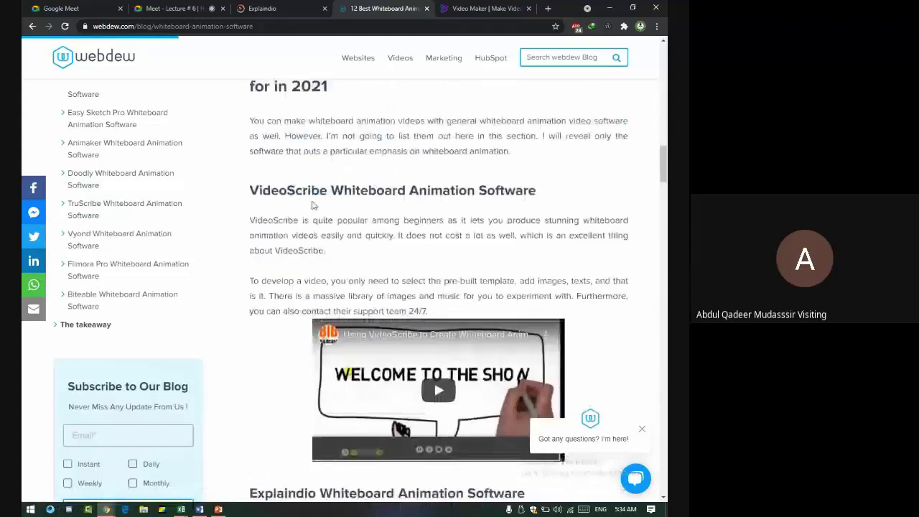
scroll(437, 345, "down", 1)
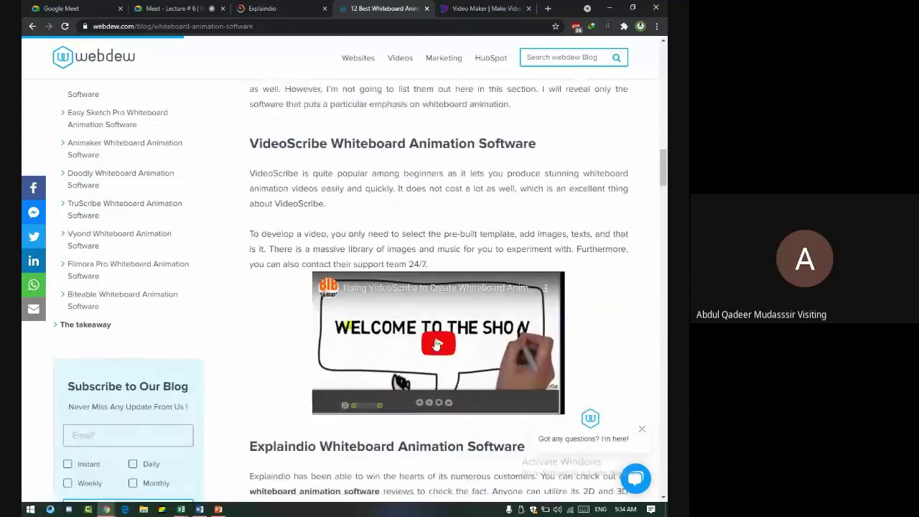
scroll(436, 344, "down", 1)
Step: Play the VideoScribe tutorial full screen, skip to about 0:22, pause, and exit full screen
left_click(433, 289)
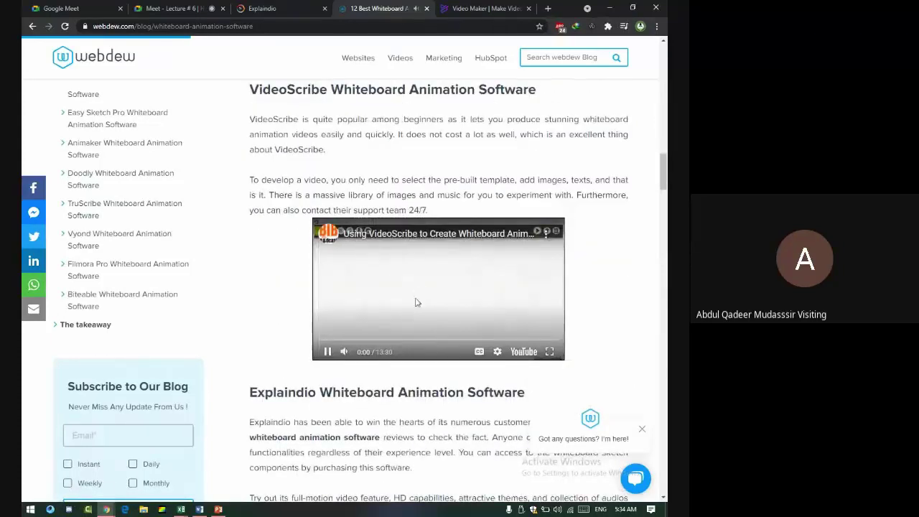
left_click(548, 351)
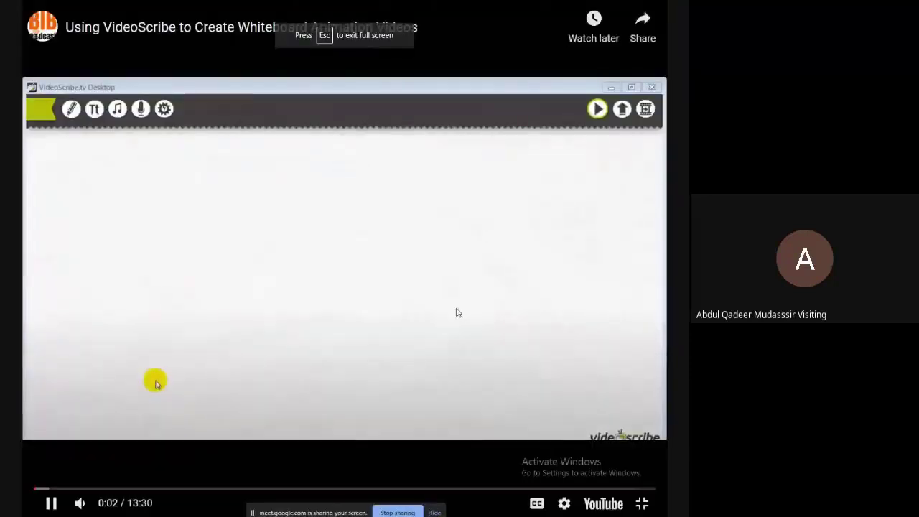
left_click(49, 489)
left_click(251, 298)
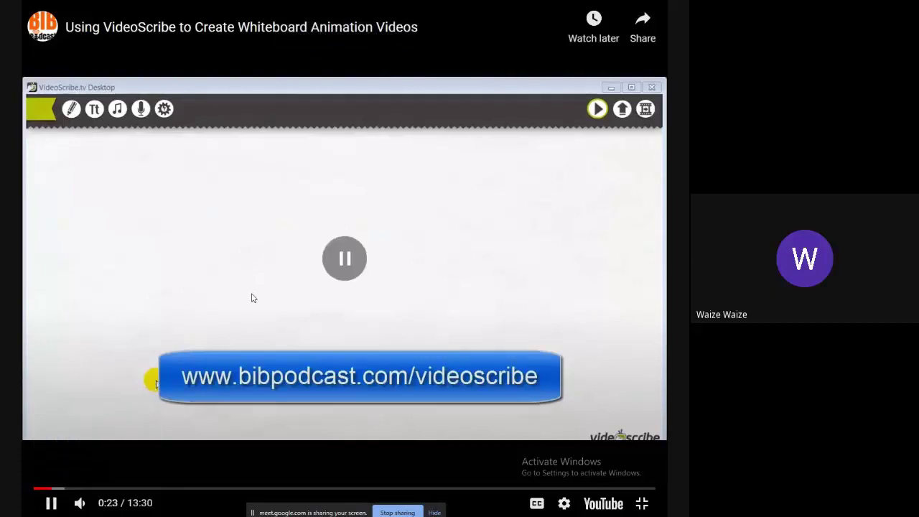
key("Escape")
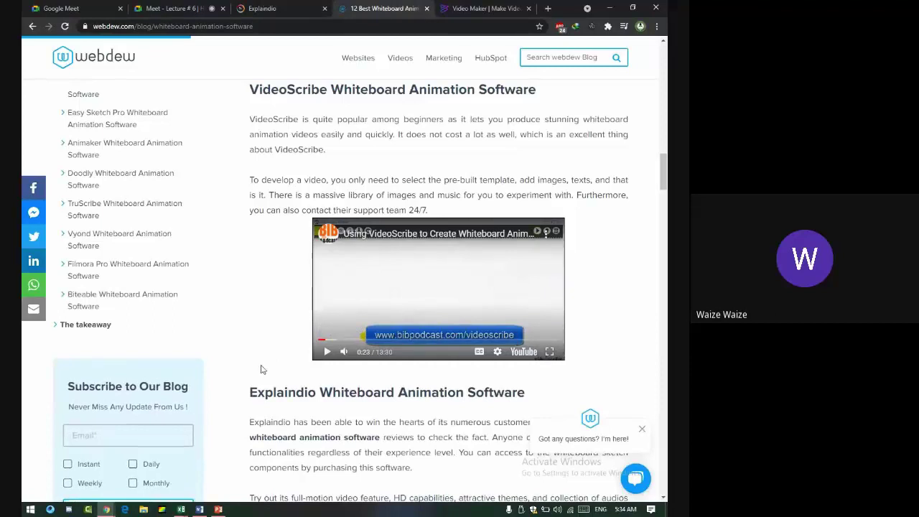
Step: Scroll past Camtasia and RenderForest to Easy Sketch Pro and dismiss the eBook pop-up
scroll(259, 369, "down", 5)
scroll(238, 436, "down", 3)
scroll(239, 435, "down", 2)
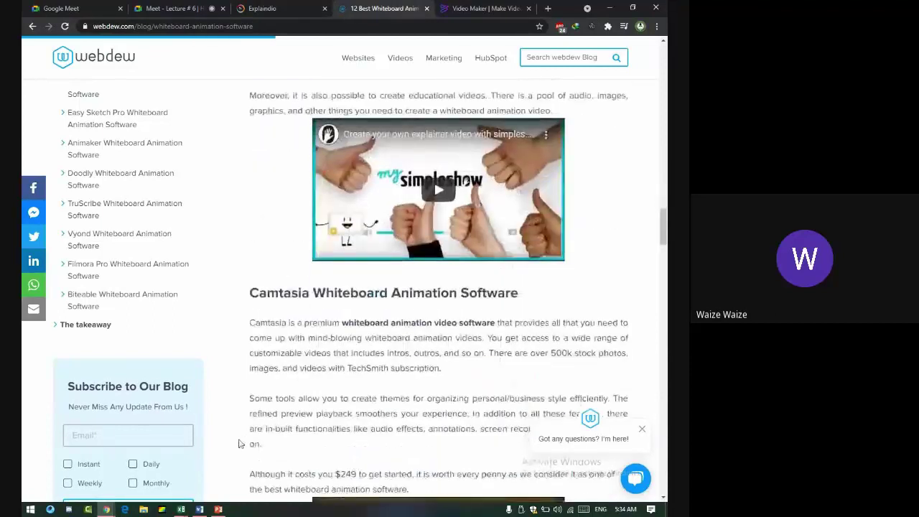
scroll(242, 387, "down", 4)
scroll(243, 376, "down", 3)
scroll(245, 371, "down", 1)
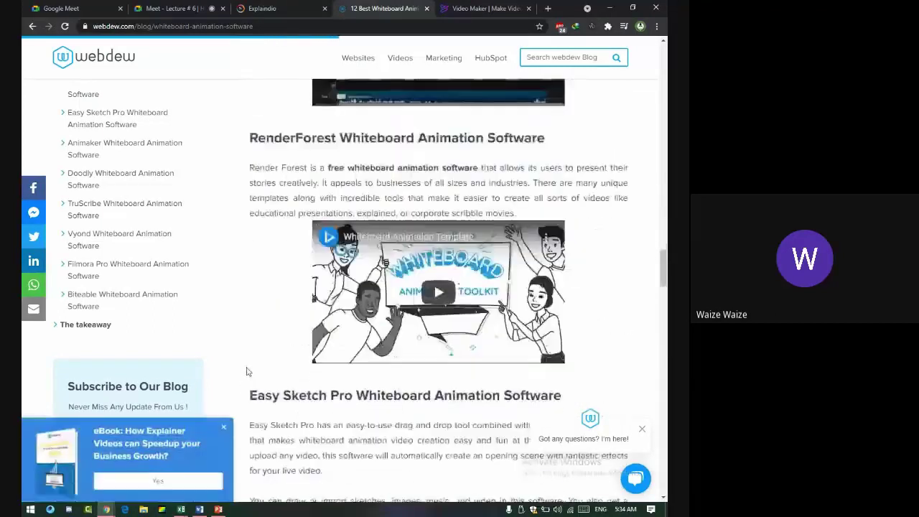
scroll(249, 369, "down", 2)
left_click(225, 429)
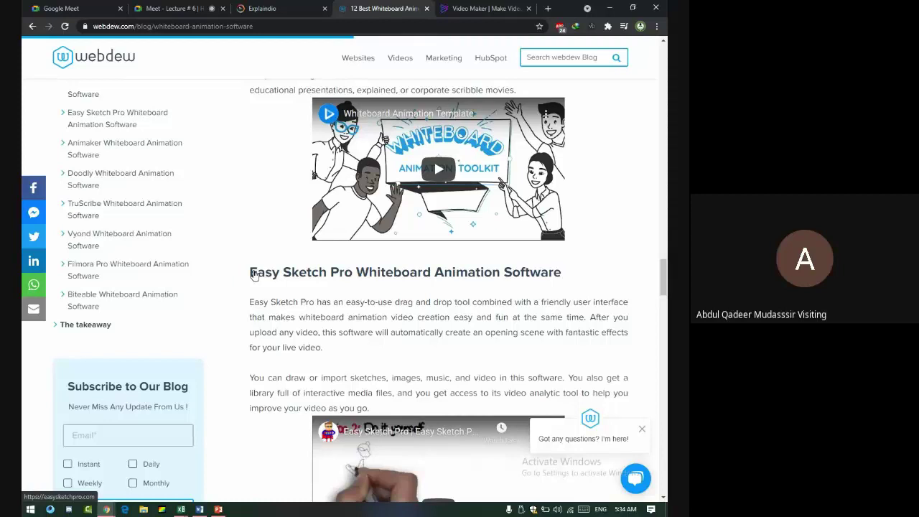
Step: Admit the waiting participant into the Meet call
key("alt+Tab")
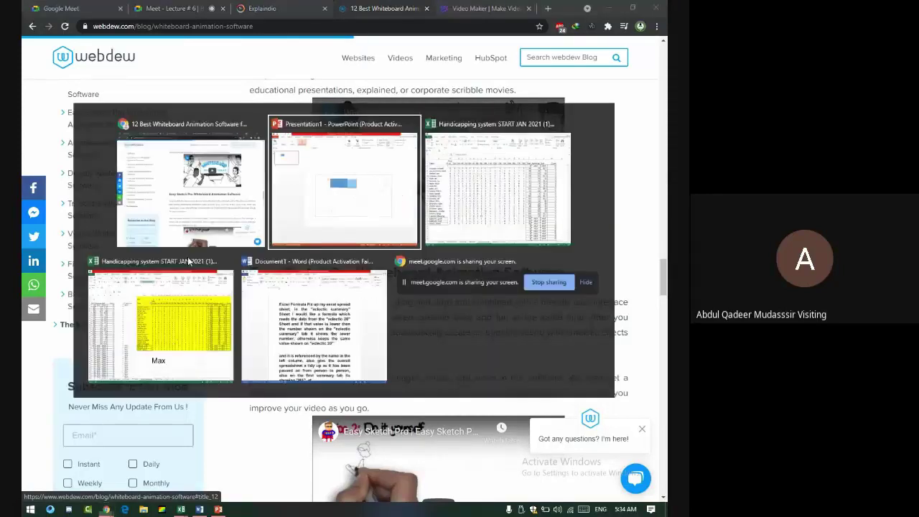
key("alt+Tab")
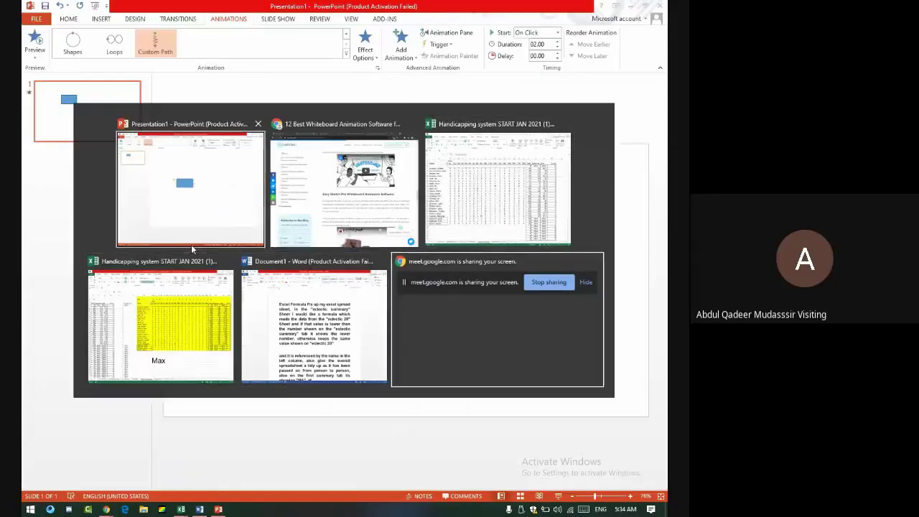
key("alt+Tab")
left_click(172, 8)
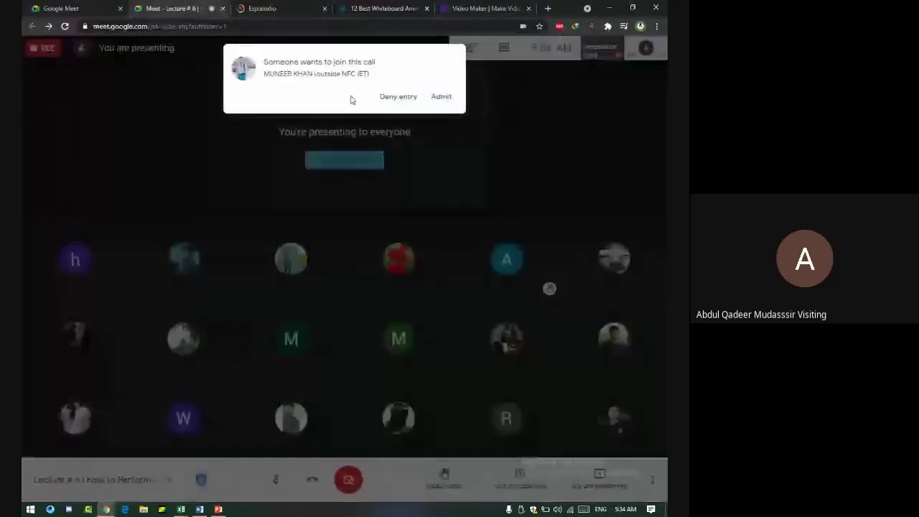
left_click(431, 96)
Step: Close PowerPoint, discarding the presentation's unsaved changes
key("alt+Tab")
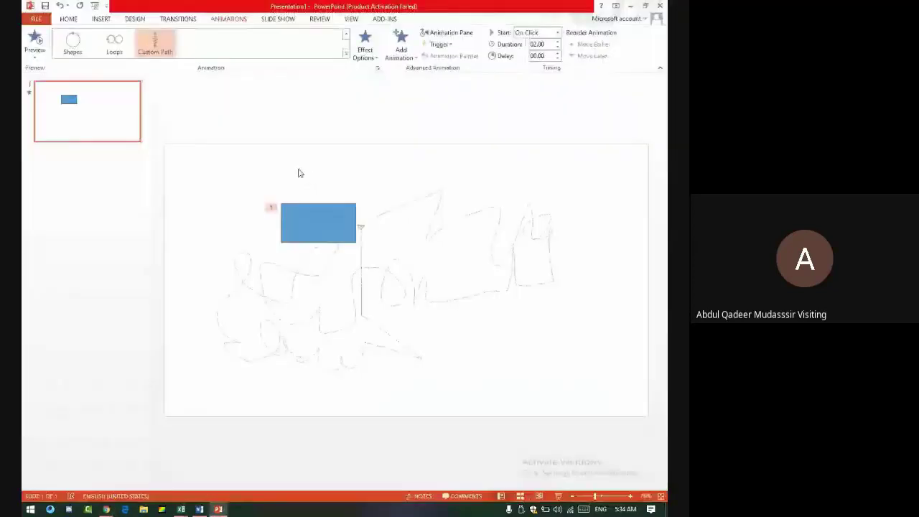
left_click(659, 6)
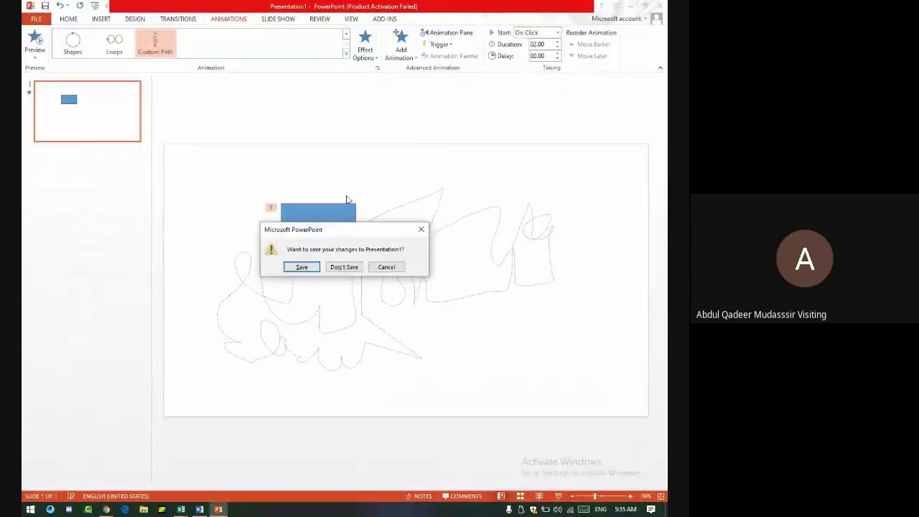
left_click(344, 267)
Step: Search Google for 'canvas whiteboard' via the autocomplete suggestion
left_click(380, 8)
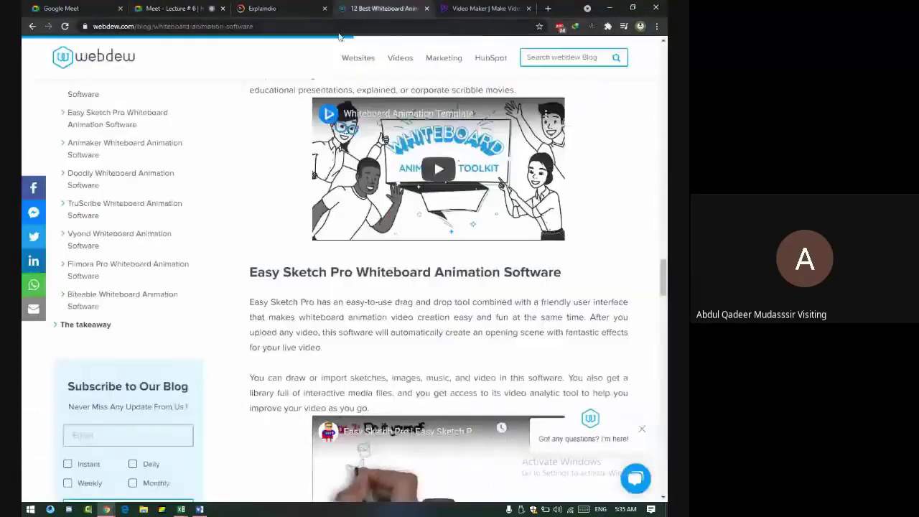
left_click(340, 26)
type("can")
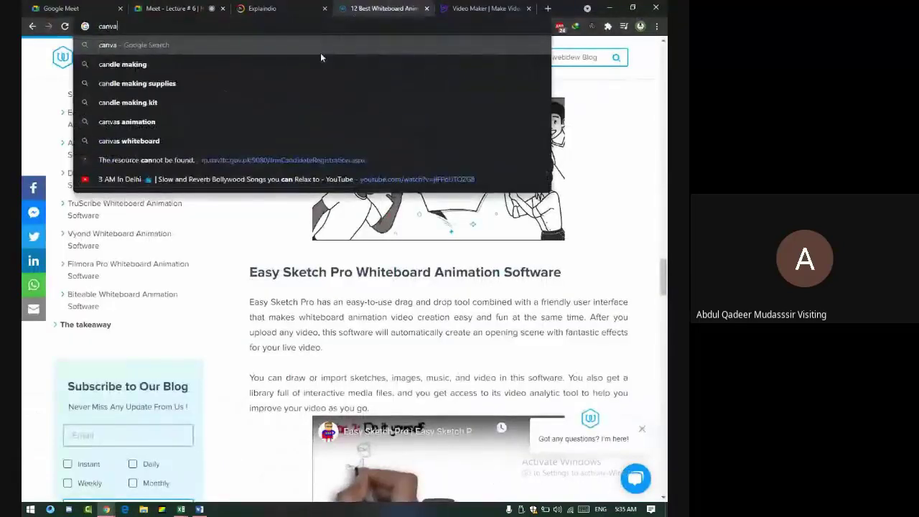
type("va")
key("Down")
key("Down")
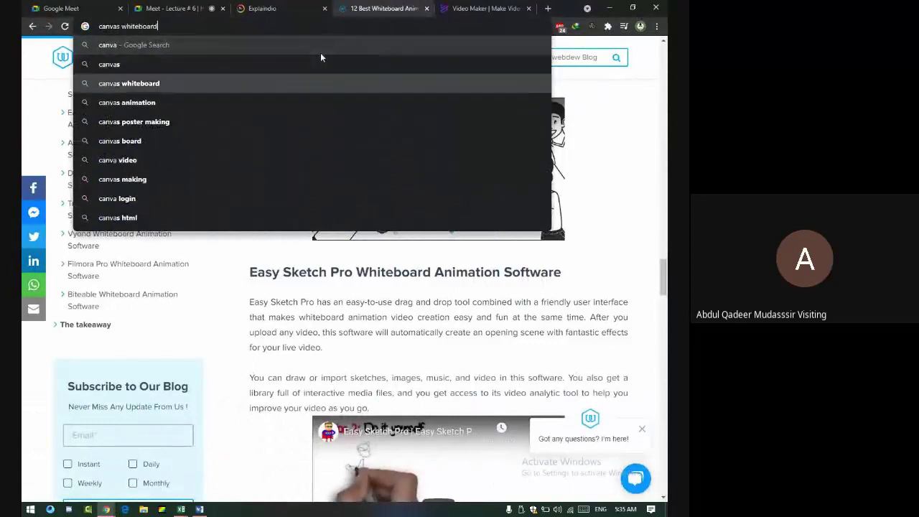
key("Return")
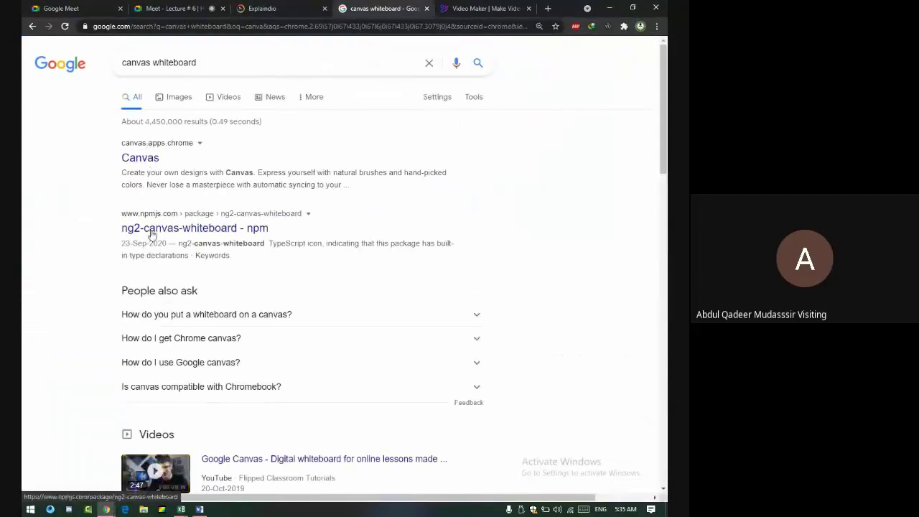
Step: Open the canvas.apps.chrome Canvas result in a new tab
scroll(191, 308, "down", 1)
scroll(251, 310, "down", 2)
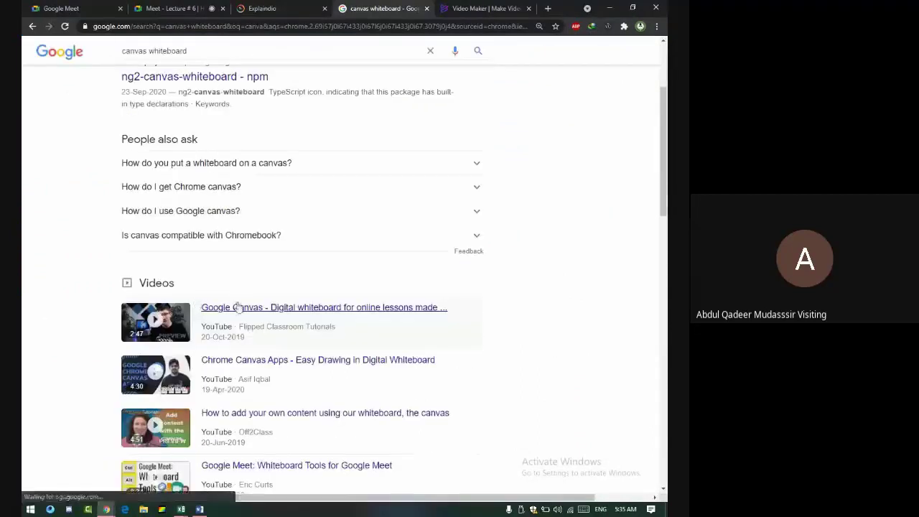
scroll(292, 311, "down", 1)
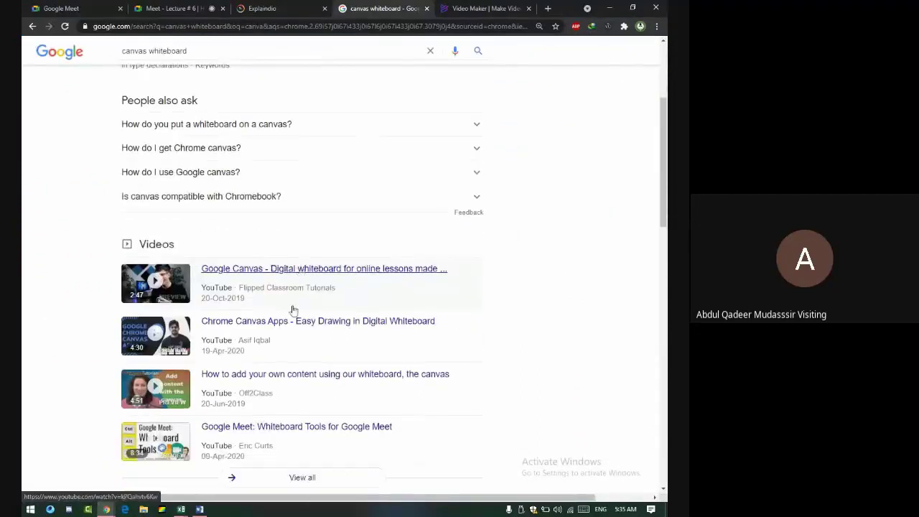
scroll(287, 308, "down", 2)
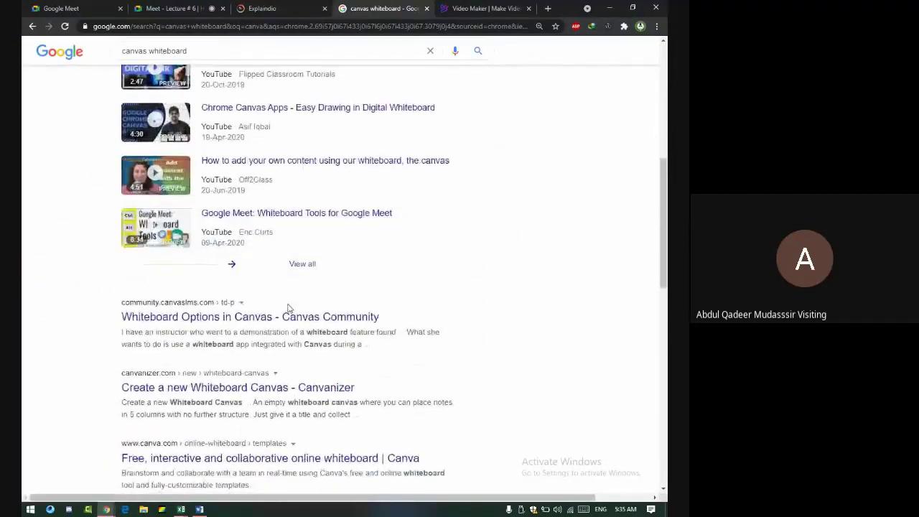
scroll(174, 292, "up", 2)
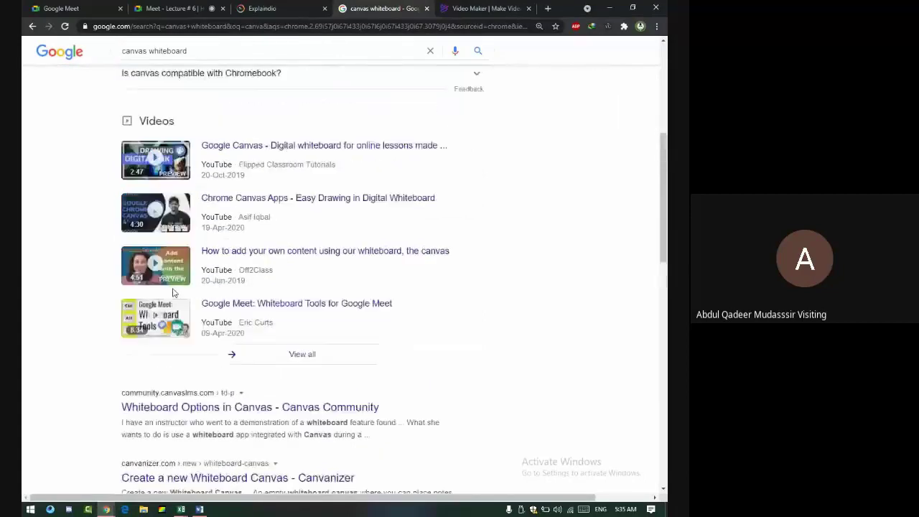
scroll(158, 230, "up", 3)
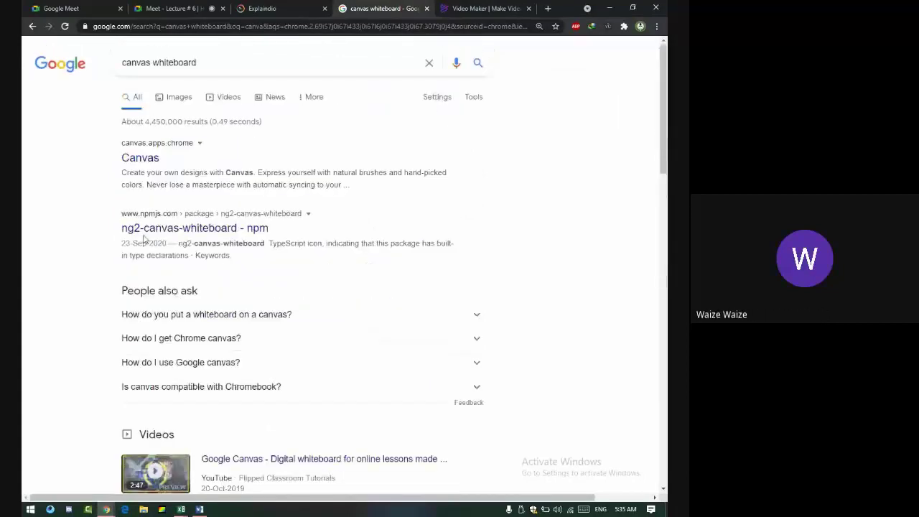
right_click(148, 165)
left_click(163, 170)
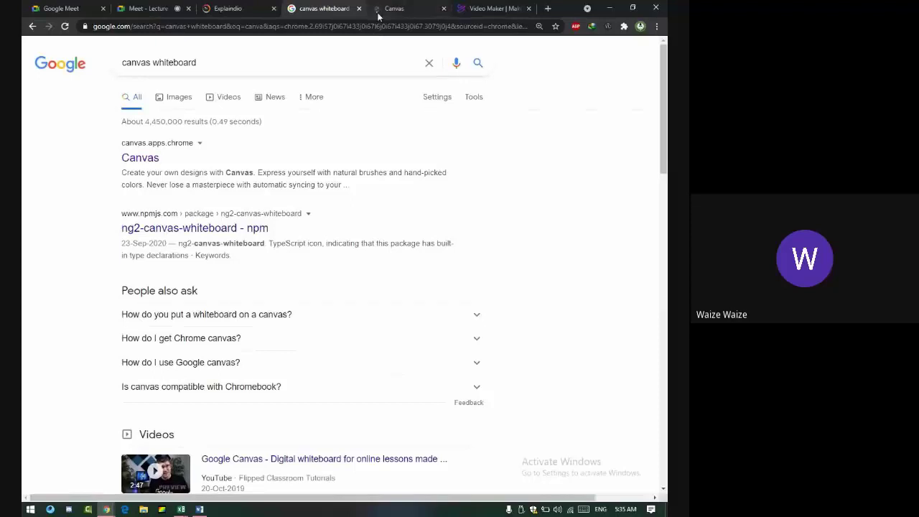
Step: Start the Canvas app, close its Google sign-in tab, and scroll the canvas whiteboard results
left_click(377, 15)
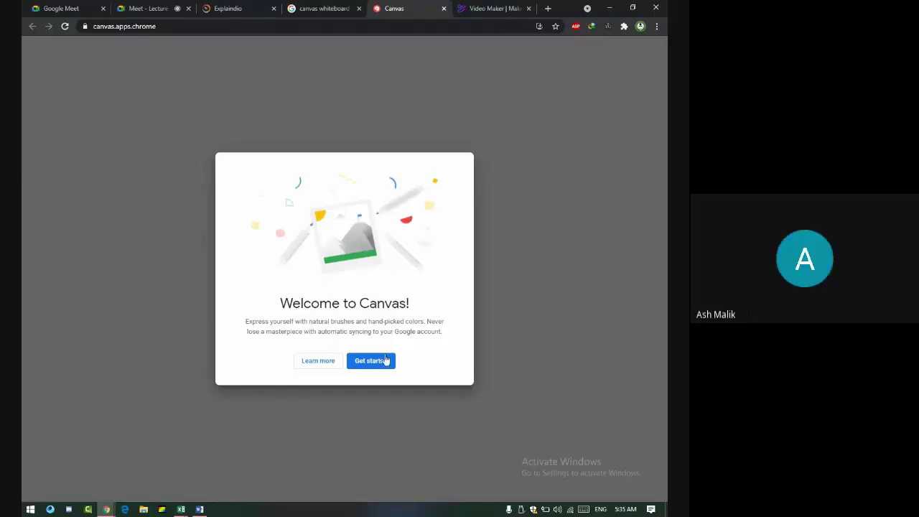
left_click(381, 359)
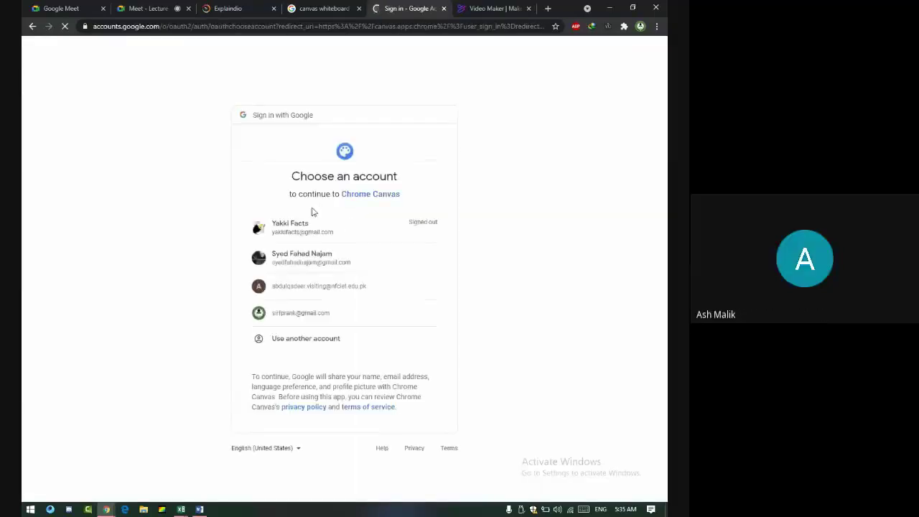
left_click(444, 8)
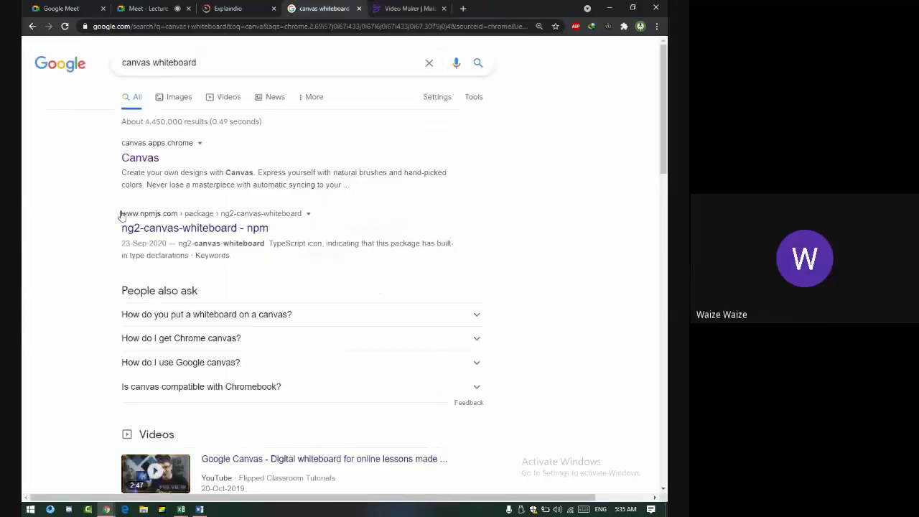
scroll(96, 211, "down", 5)
scroll(93, 206, "down", 4)
scroll(92, 206, "down", 5)
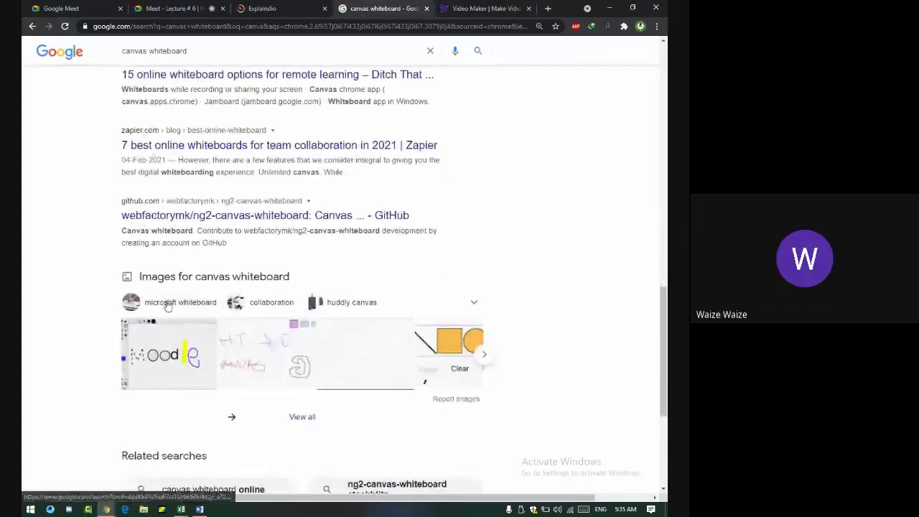
Step: Browse the canvas whiteboard image results and close the enlarged image preview
left_click(195, 332)
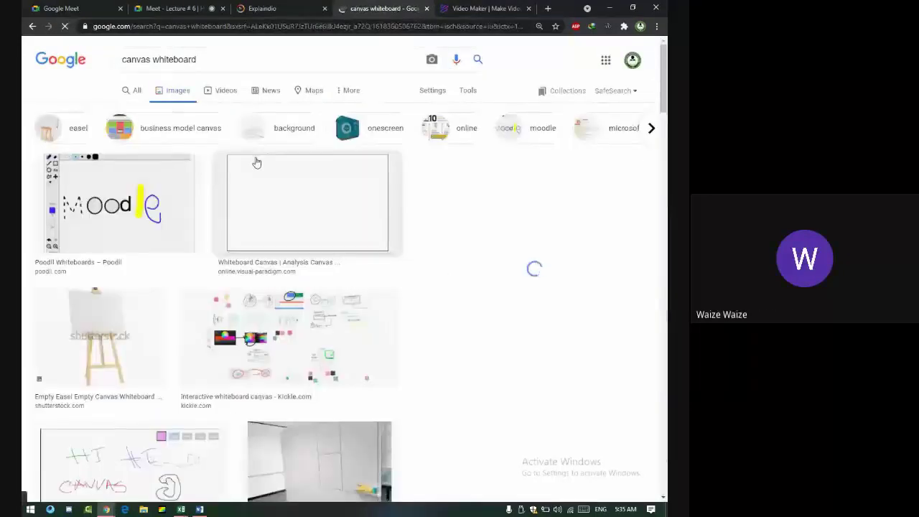
scroll(255, 165, "down", 3)
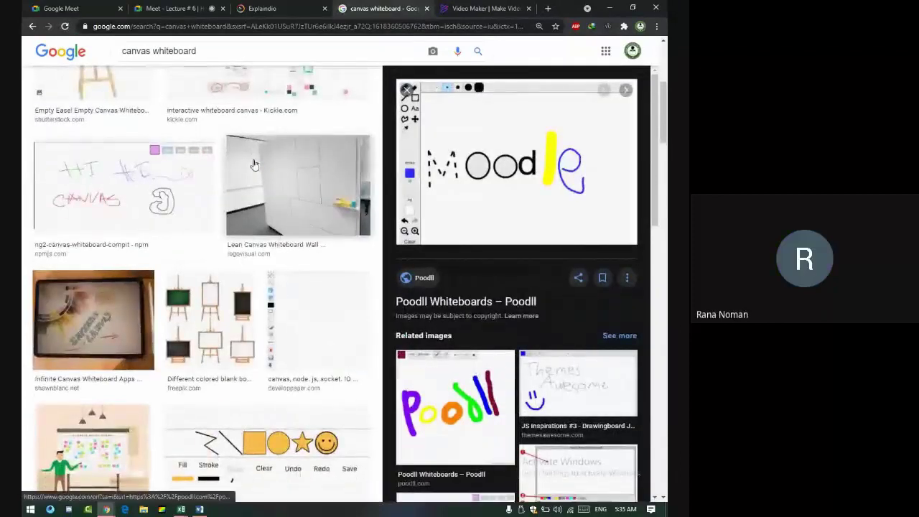
scroll(252, 165, "down", 3)
scroll(252, 164, "down", 3)
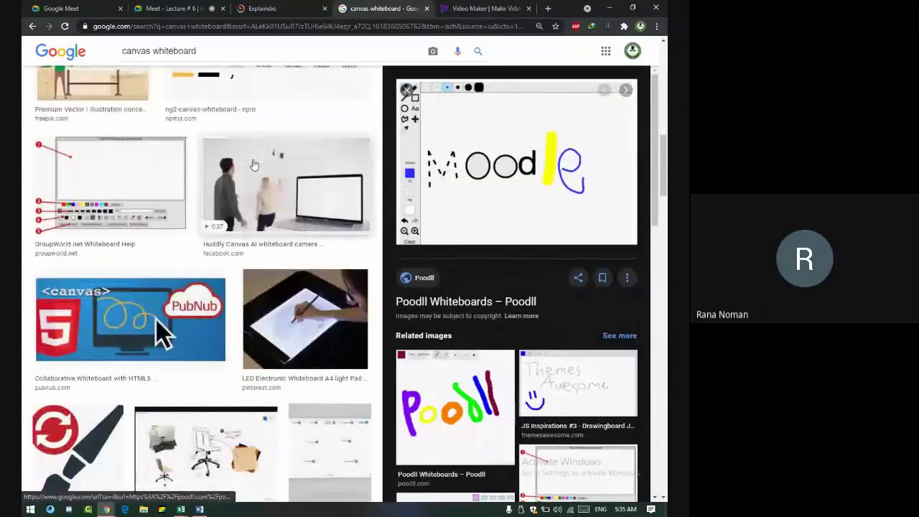
scroll(298, 186, "down", 3)
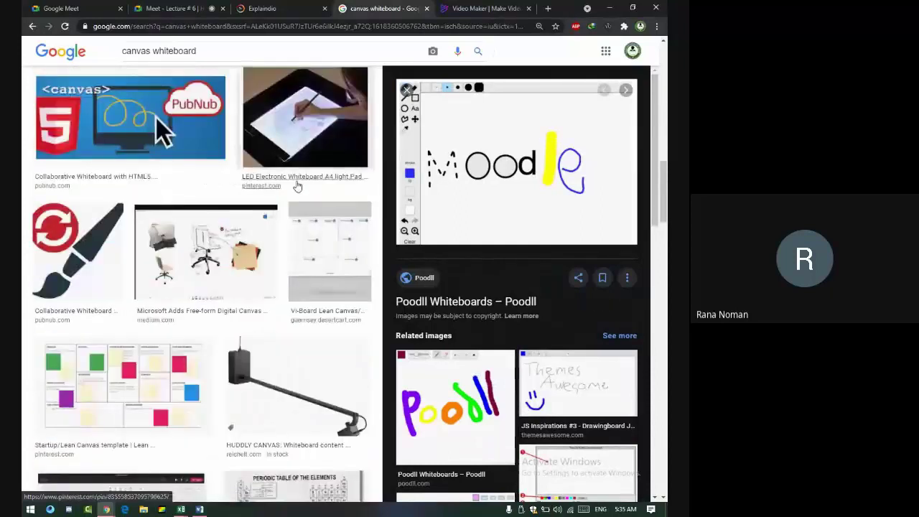
scroll(297, 186, "down", 3)
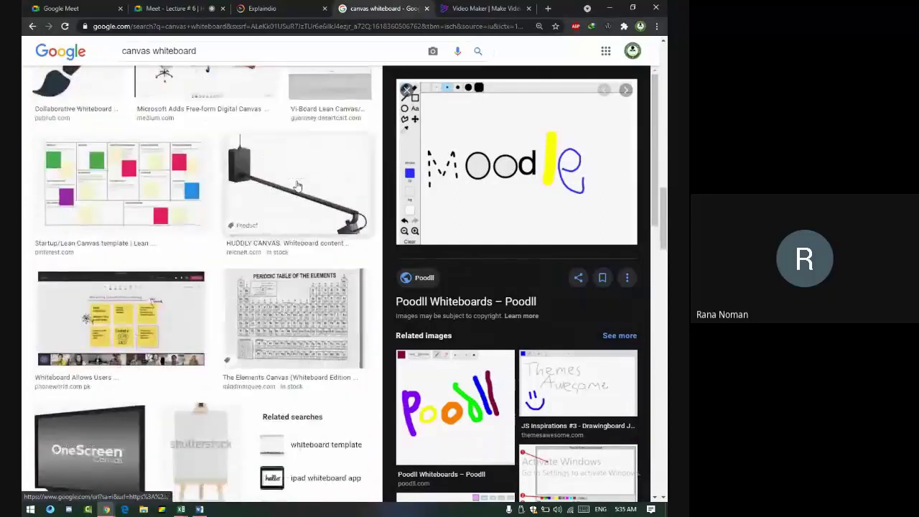
left_click(406, 90)
scroll(324, 148, "up", 3)
scroll(323, 147, "up", 5)
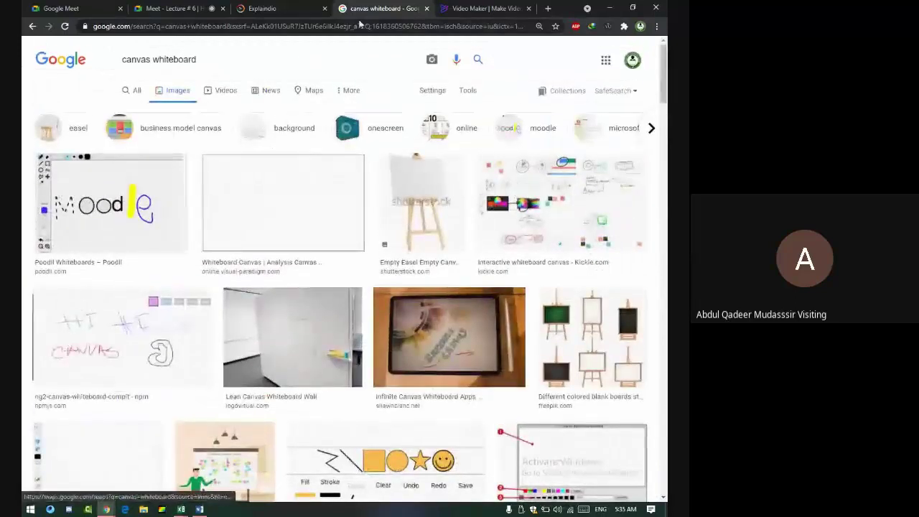
Step: Close the canvas whiteboard search tab, return to Explaindio, and dismiss its WAIT! free-access popup
left_click(425, 9)
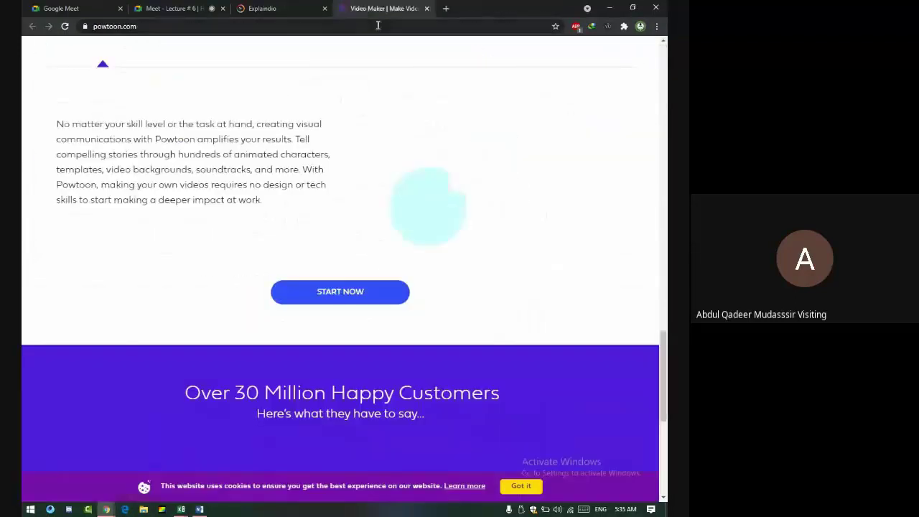
left_click(274, 12)
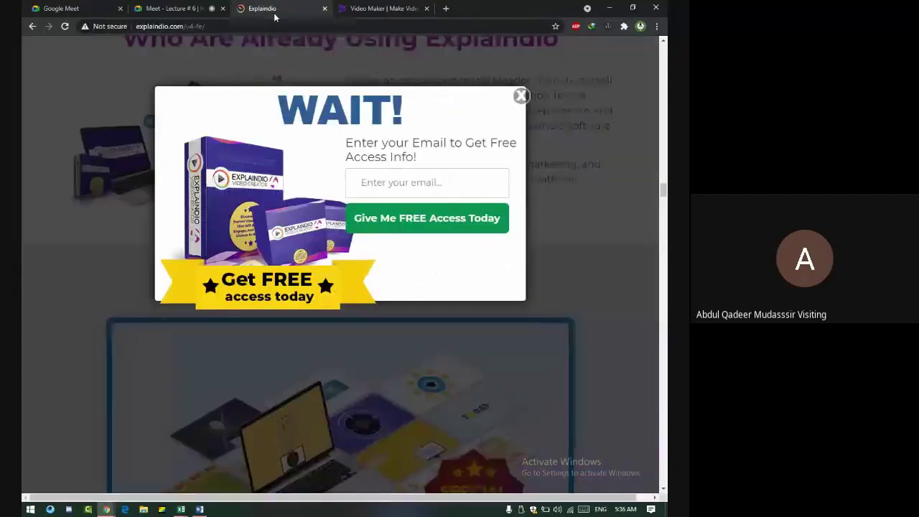
left_click(521, 95)
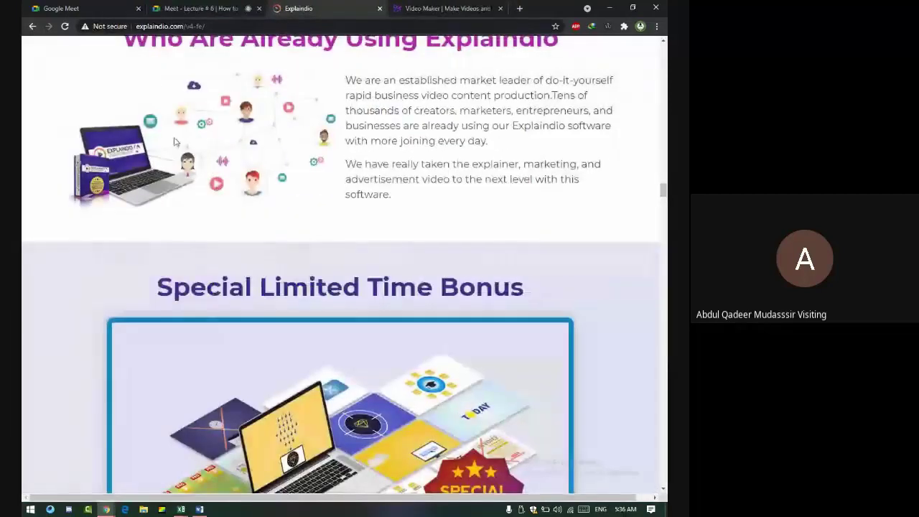